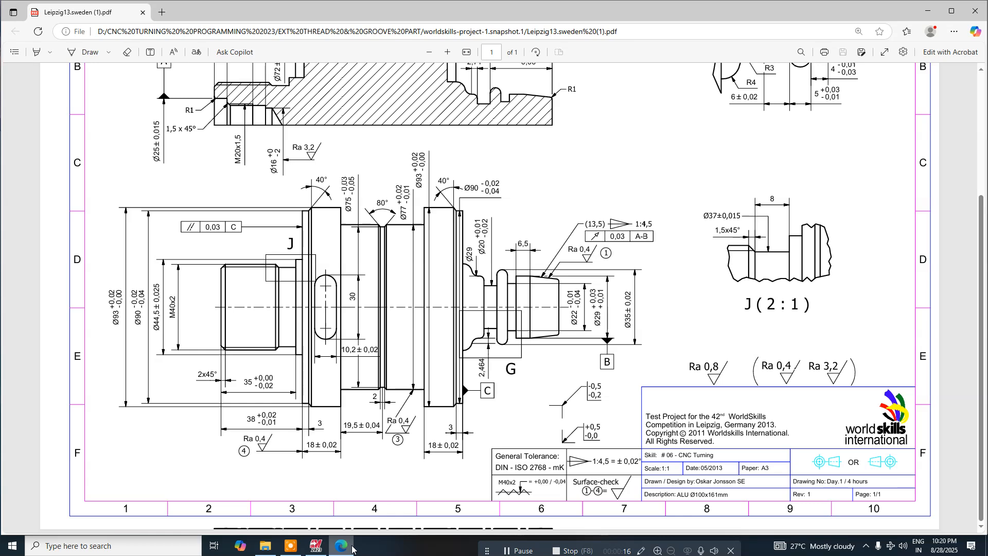
- Examine the section view, front view and detail views with their dimensions in the Leipzig13.sweden drawing
{"action": "scroll", "coordinate": [457, 196], "scroll_direction": "up", "scroll_amount": 3}
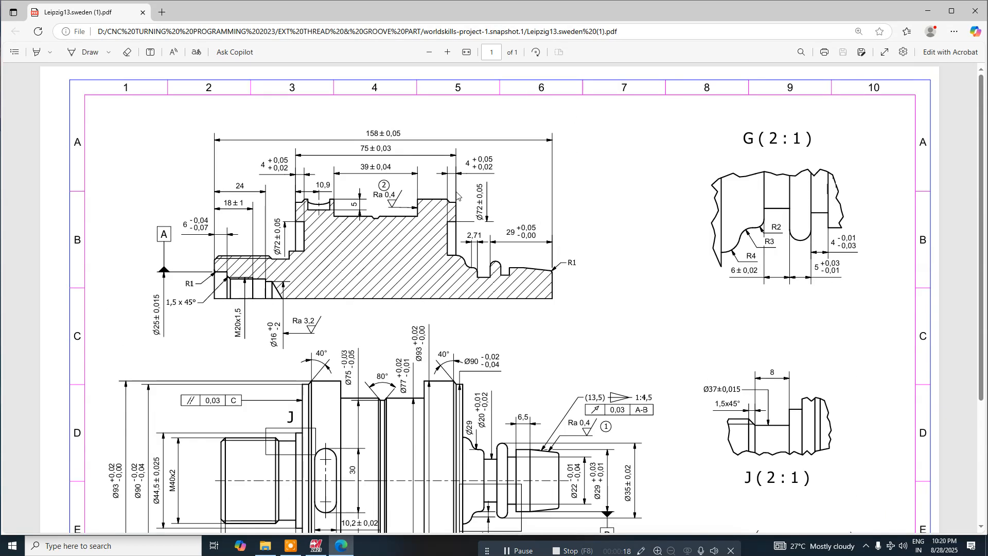
{"action": "scroll", "coordinate": [457, 196], "scroll_direction": "down", "scroll_amount": 1}
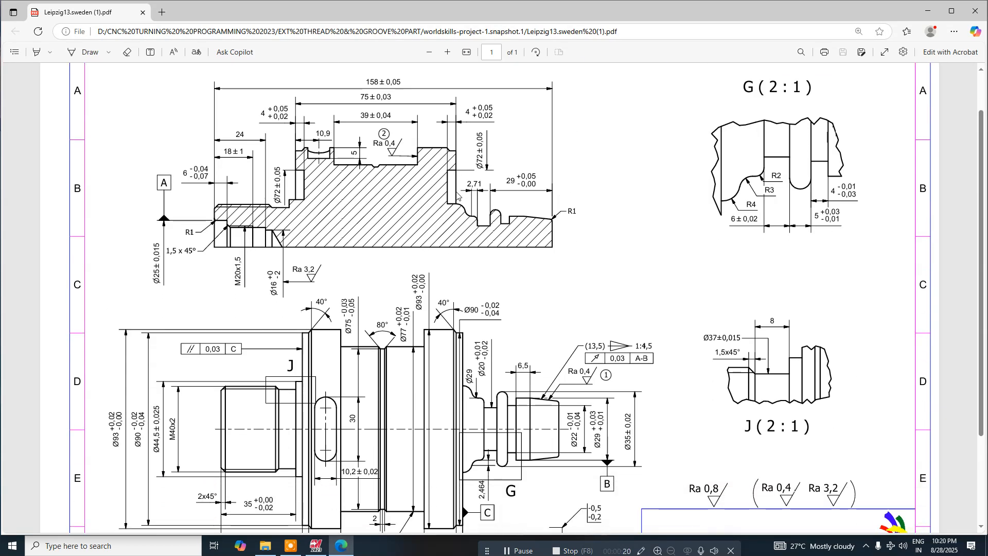
{"action": "scroll", "coordinate": [458, 196], "scroll_direction": "down", "scroll_amount": 2}
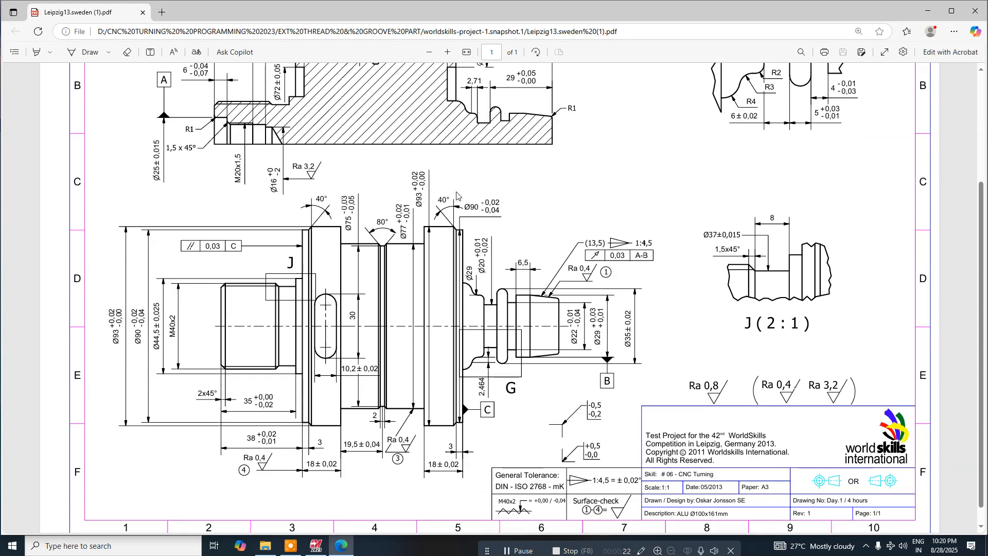
{"action": "scroll", "coordinate": [457, 195], "scroll_direction": "up", "scroll_amount": 2}
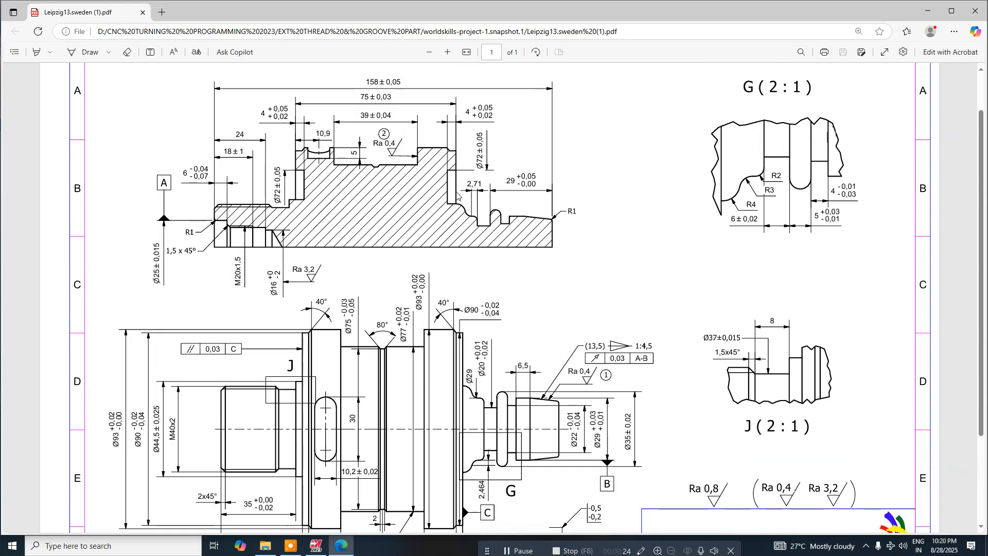
{"action": "scroll", "coordinate": [457, 195], "scroll_direction": "down", "scroll_amount": 2}
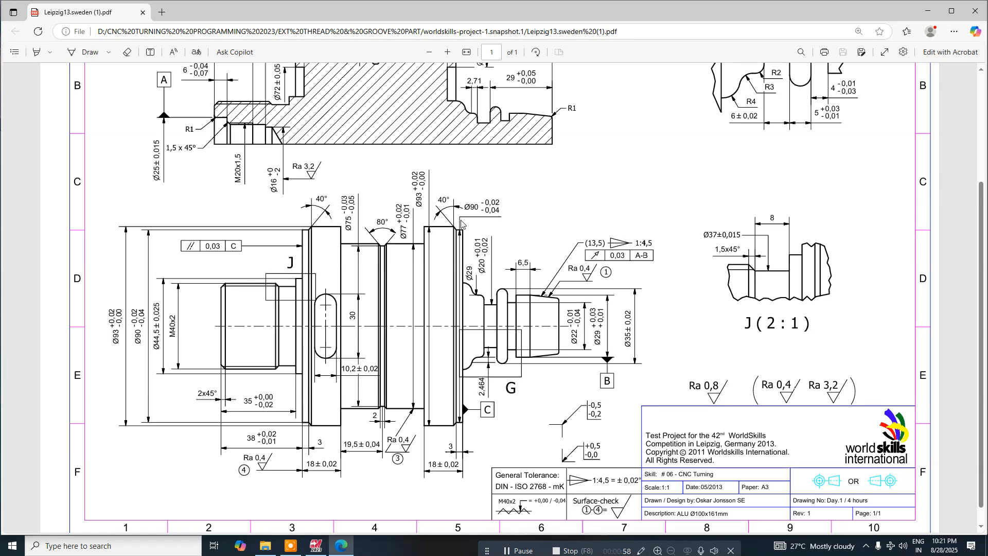
{"action": "scroll", "coordinate": [462, 223], "scroll_direction": "up", "scroll_amount": 3}
{"action": "scroll", "coordinate": [570, 246], "scroll_direction": "down", "scroll_amount": 3}
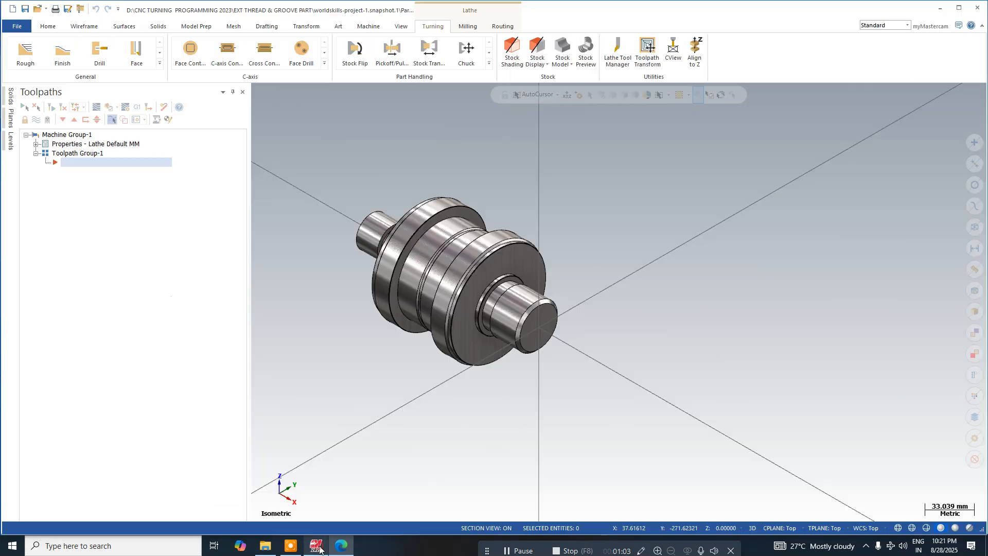
- Switch to Mastercam, show the turned part in the Top view and save the file
{"action": "left_click", "coordinate": [316, 546]}
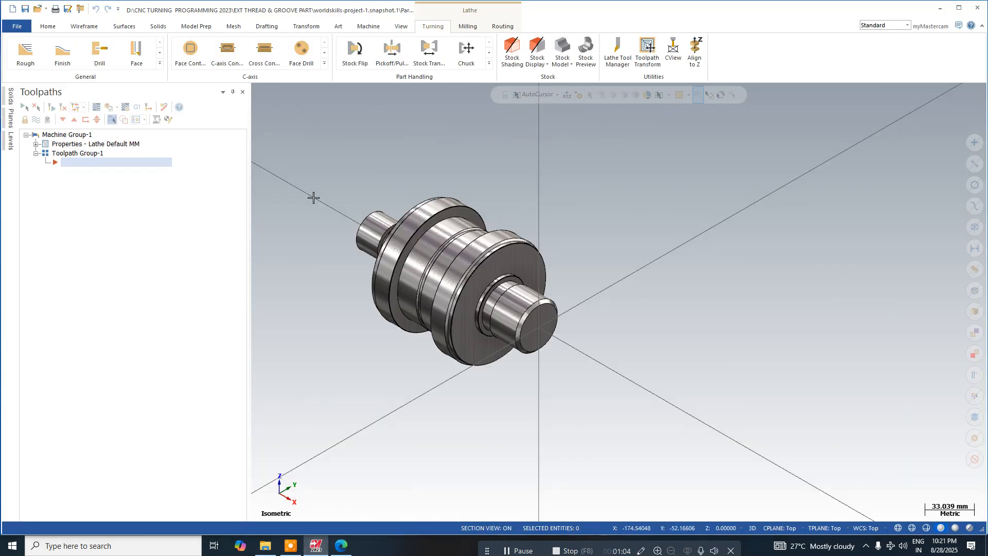
{"action": "right_click", "coordinate": [332, 166]}
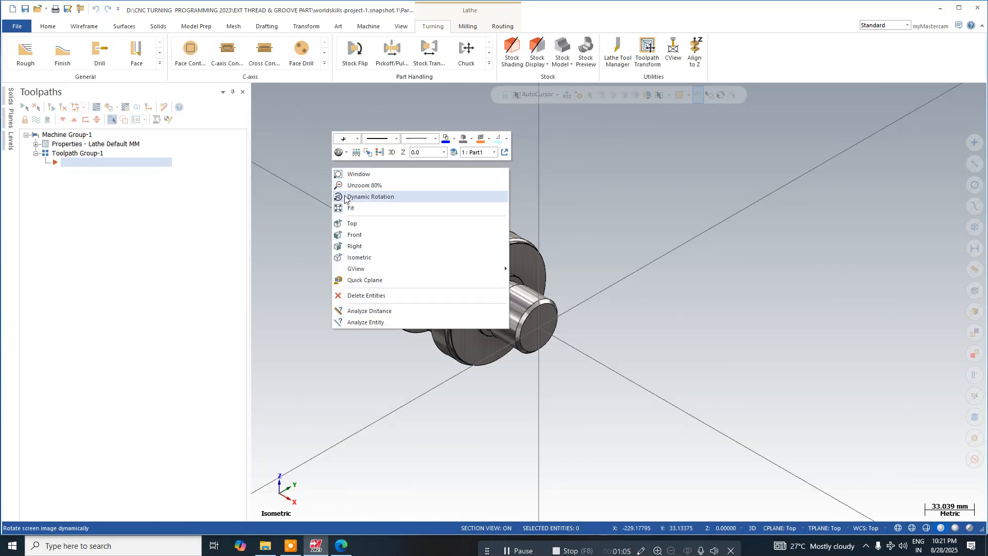
{"action": "left_click", "coordinate": [350, 223]}
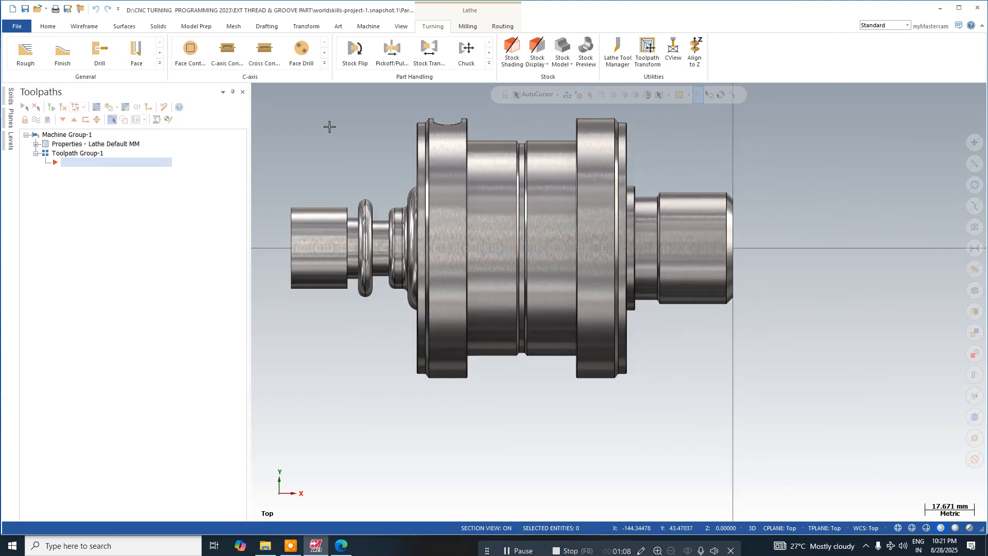
{"action": "scroll", "coordinate": [329, 126], "scroll_direction": "down", "scroll_amount": 1}
{"action": "left_click", "coordinate": [26, 8]}
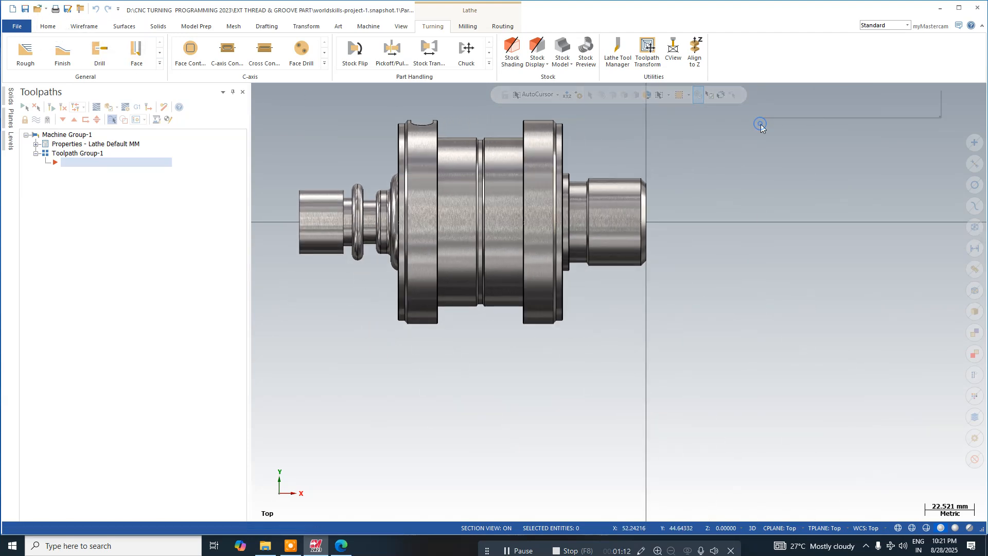
- Turn on the stock boundary display and check the part against the shaded stock, leaving stock shading off
{"action": "left_click", "coordinate": [790, 212]}
{"action": "left_click", "coordinate": [537, 49]}
{"action": "scroll", "coordinate": [345, 260], "scroll_direction": "up", "scroll_amount": 4}
{"action": "scroll", "coordinate": [319, 142], "scroll_direction": "down", "scroll_amount": 1}
{"action": "left_click", "coordinate": [511, 48]}
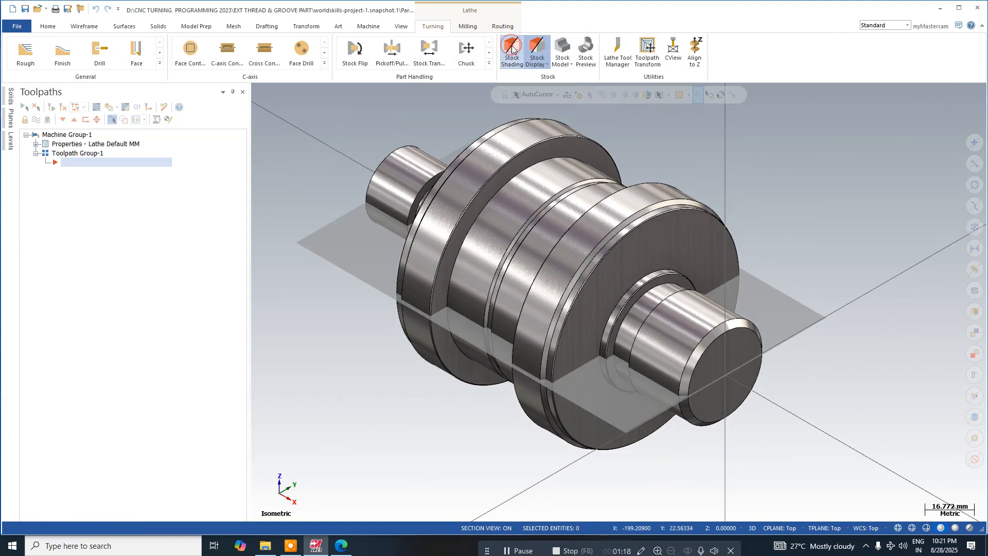
{"action": "left_click", "coordinate": [511, 47]}
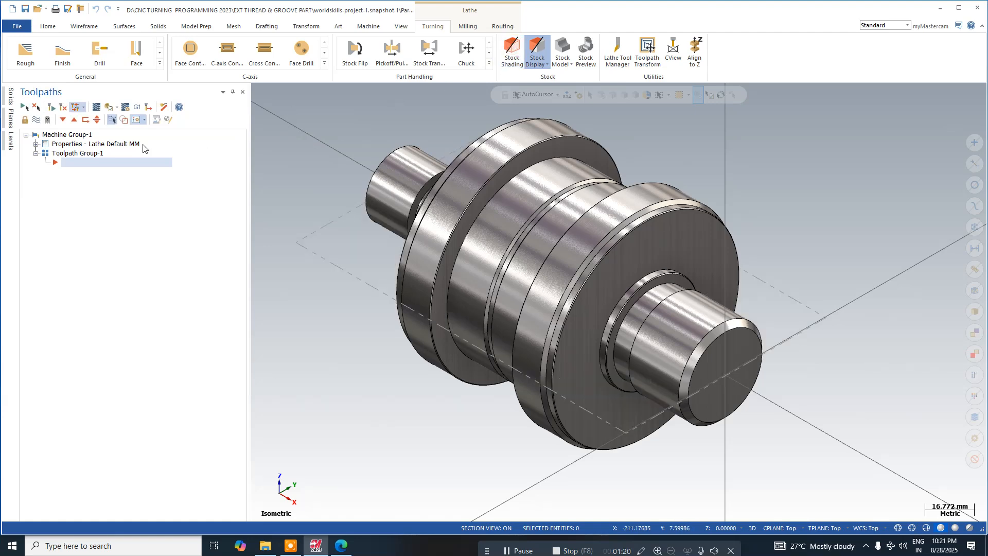
- Hide level 1 (Part1), keep level 2 active and visible, and show its lathe profile in the Top view
{"action": "left_click", "coordinate": [36, 144]}
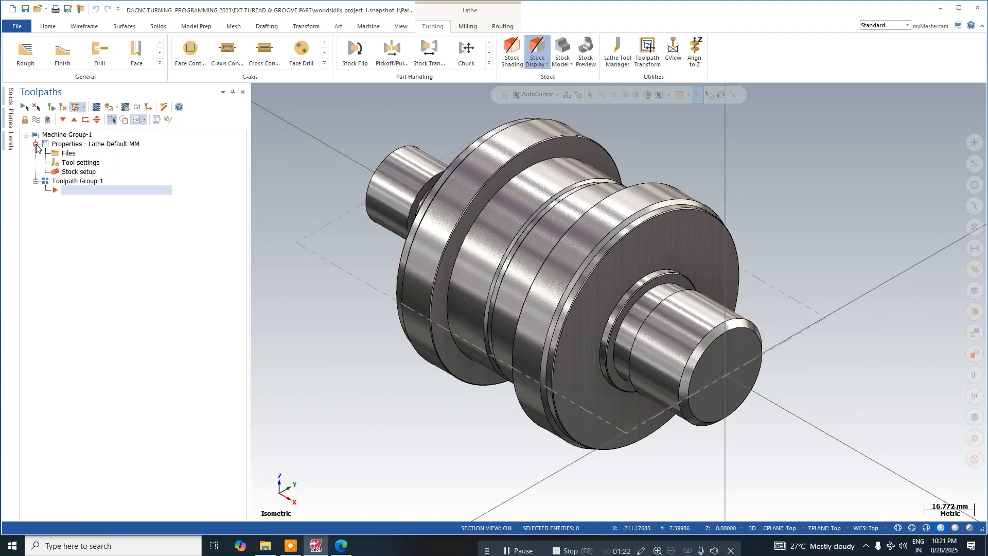
{"action": "left_click", "coordinate": [11, 140]}
{"action": "left_click", "coordinate": [39, 144]}
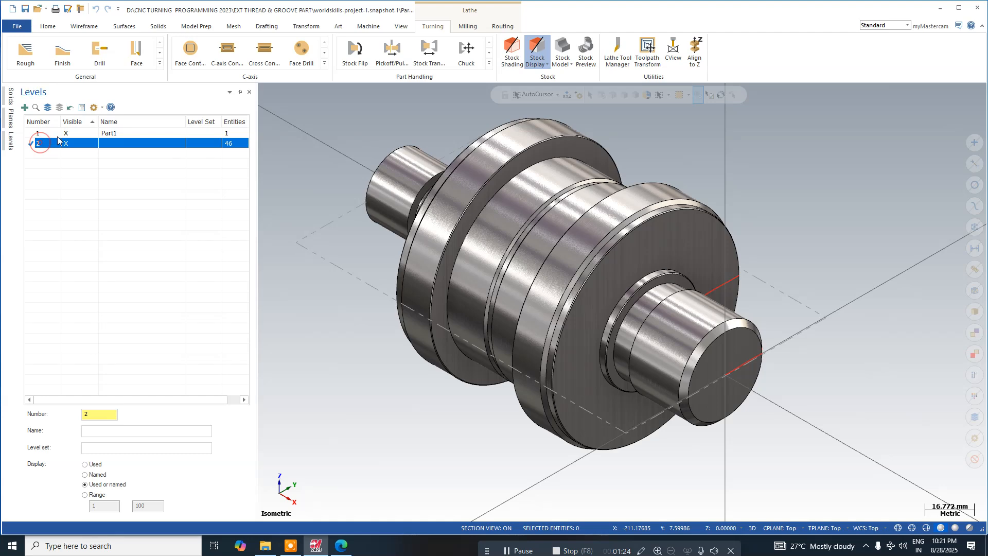
{"action": "left_click", "coordinate": [66, 133]}
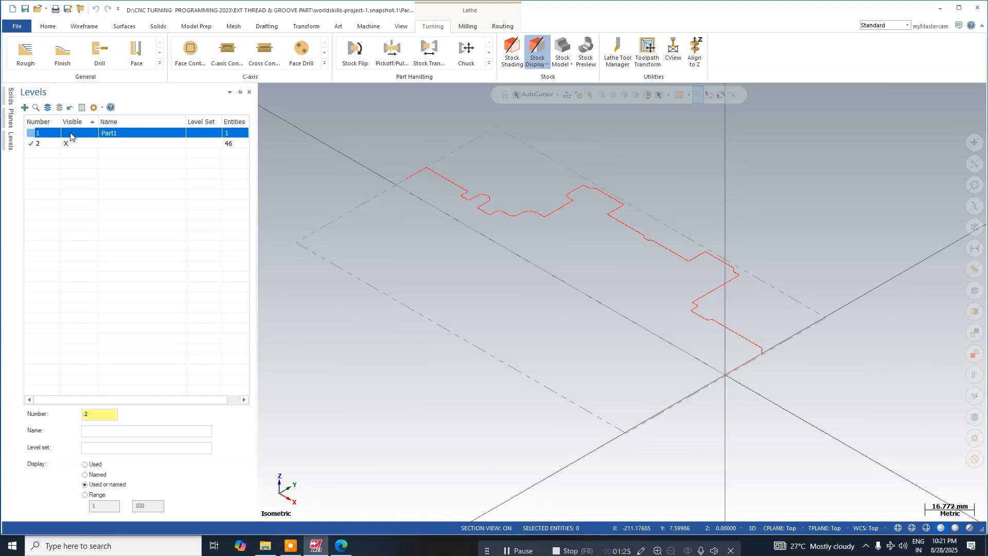
{"action": "right_click", "coordinate": [415, 139]}
{"action": "left_click", "coordinate": [442, 194]}
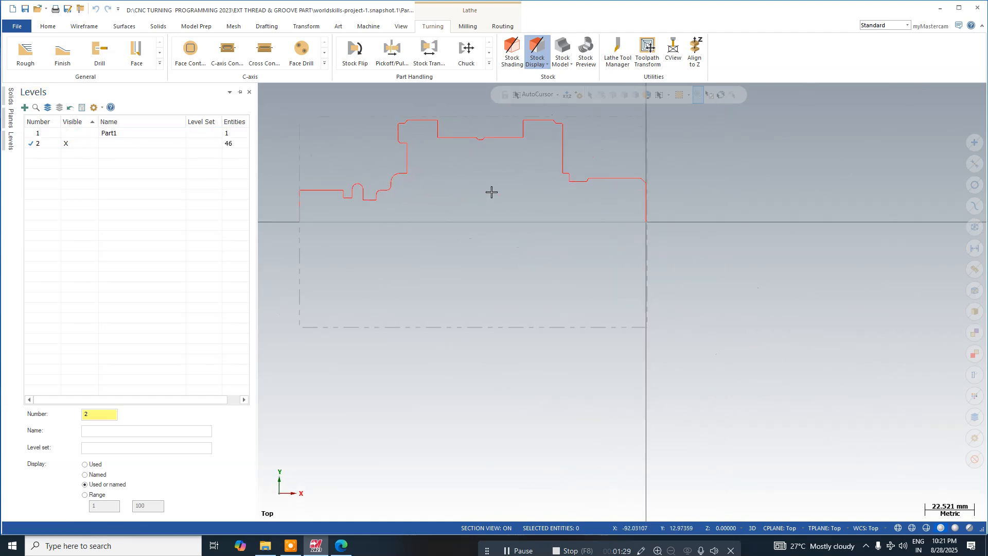
{"action": "scroll", "coordinate": [673, 296], "scroll_direction": "down", "scroll_amount": 3}
{"action": "scroll", "coordinate": [506, 136], "scroll_direction": "up", "scroll_amount": 3}
{"action": "scroll", "coordinate": [507, 136], "scroll_direction": "up", "scroll_amount": 2}
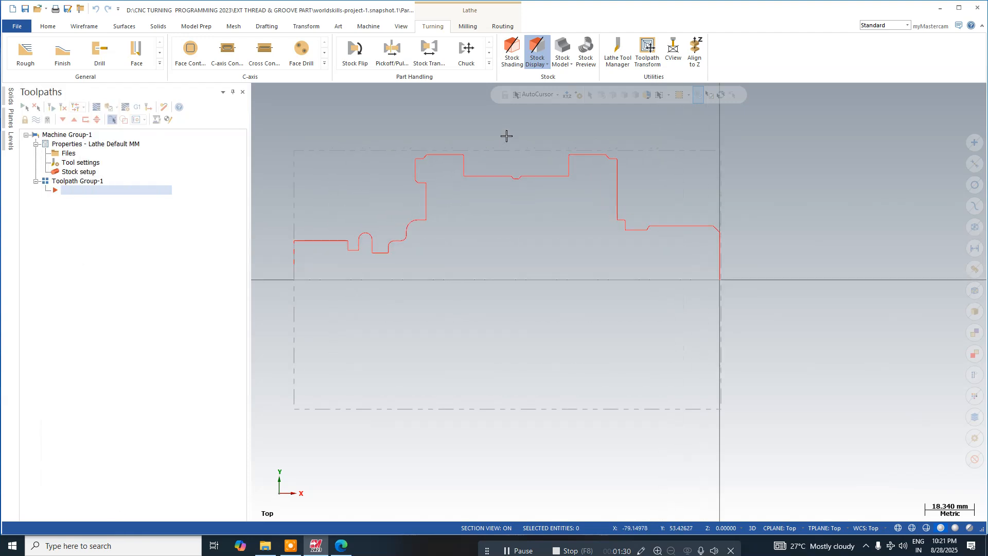
{"action": "scroll", "coordinate": [528, 269], "scroll_direction": "down", "scroll_amount": 2}
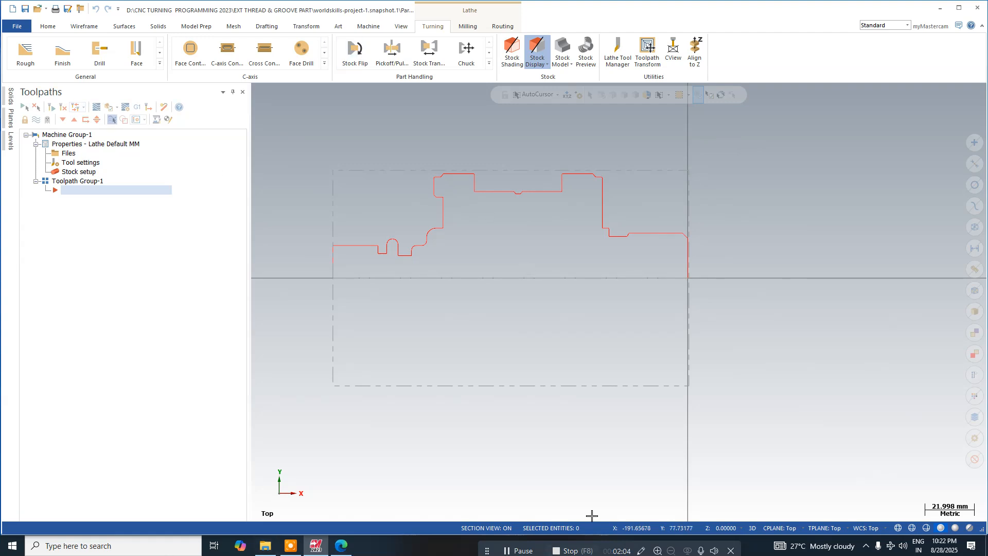
- Save the part file, recheck the PDF drawing in the browser and return to the profile in Mastercam
{"action": "left_click", "coordinate": [25, 10]}
{"action": "left_click", "coordinate": [341, 545]}
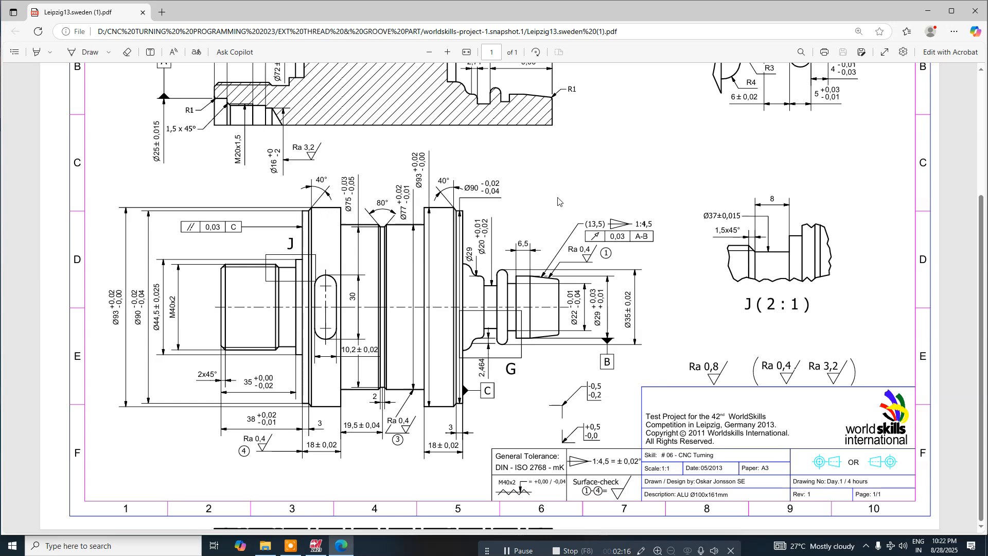
{"action": "left_click", "coordinate": [318, 544]}
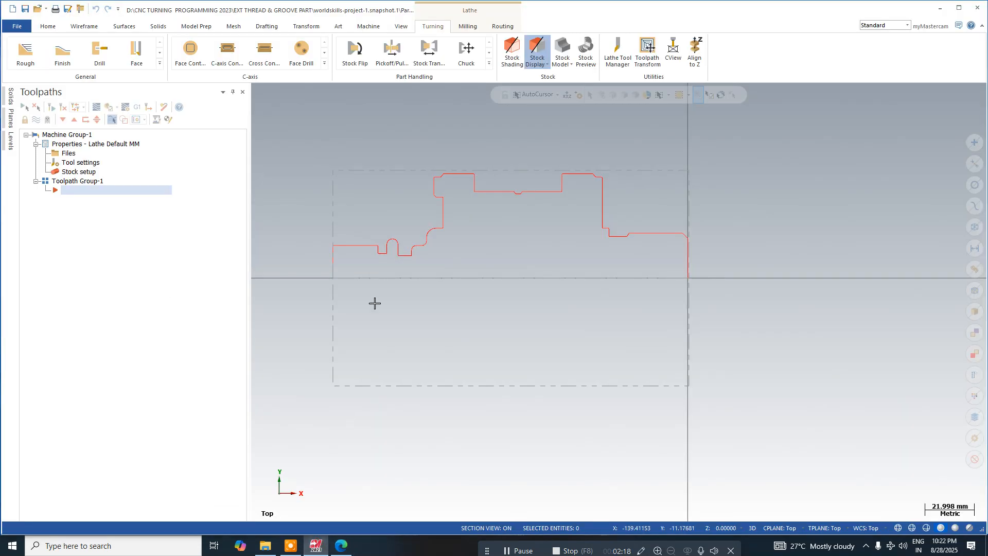
{"action": "scroll", "coordinate": [535, 181], "scroll_direction": "up", "scroll_amount": 2}
{"action": "scroll", "coordinate": [535, 182], "scroll_direction": "down", "scroll_amount": 2}
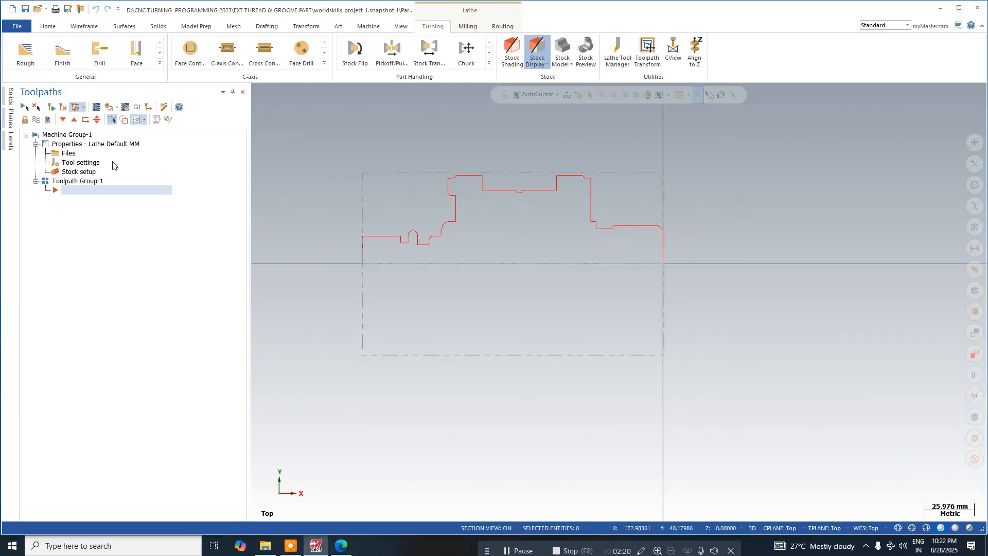
- Review the outside diameter and length of the left spindle's cylindrical stock in the stock setup
{"action": "double_click", "coordinate": [90, 173]}
{"action": "left_click", "coordinate": [209, 179]}
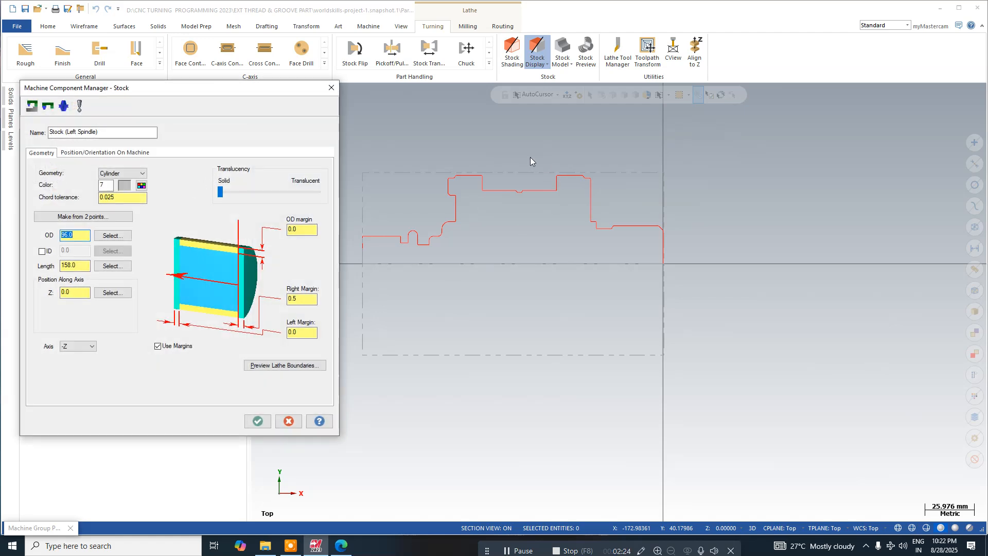
{"action": "left_click", "coordinate": [82, 235]}
{"action": "left_click", "coordinate": [79, 264]}
{"action": "left_click", "coordinate": [258, 421]}
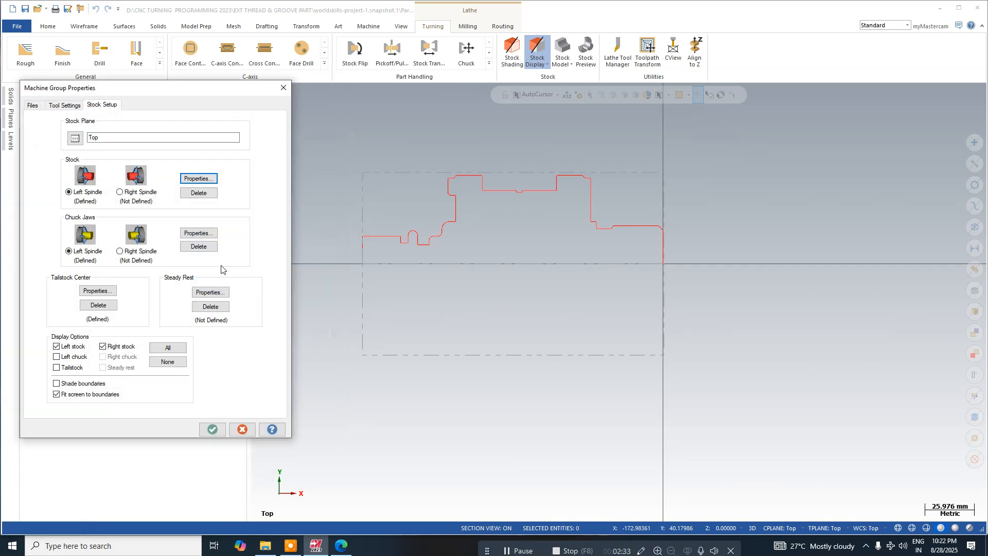
- Check the left spindle chuck jaw parameters without changing them, and turn on the left chuck display in the stock setup
{"action": "left_click", "coordinate": [198, 234]}
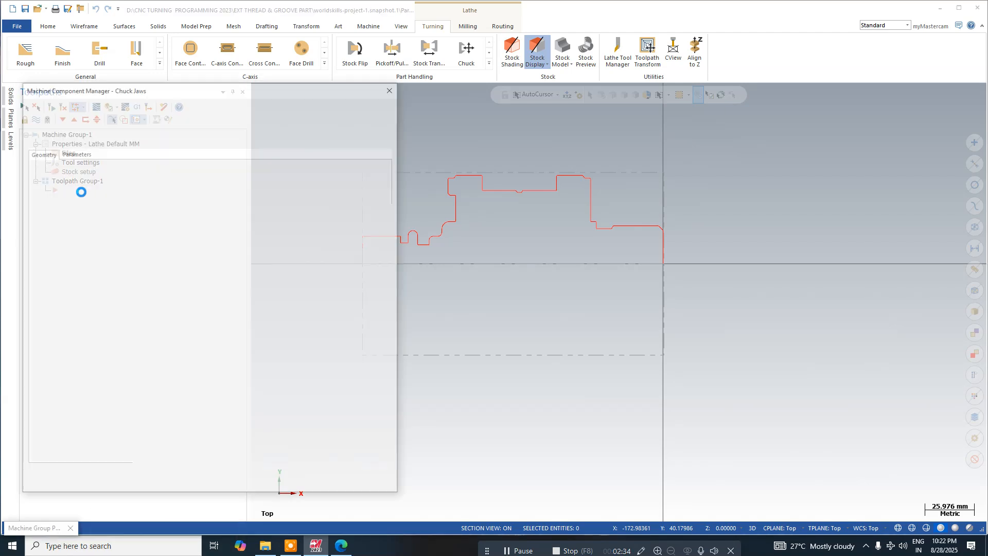
{"action": "left_click", "coordinate": [75, 153]}
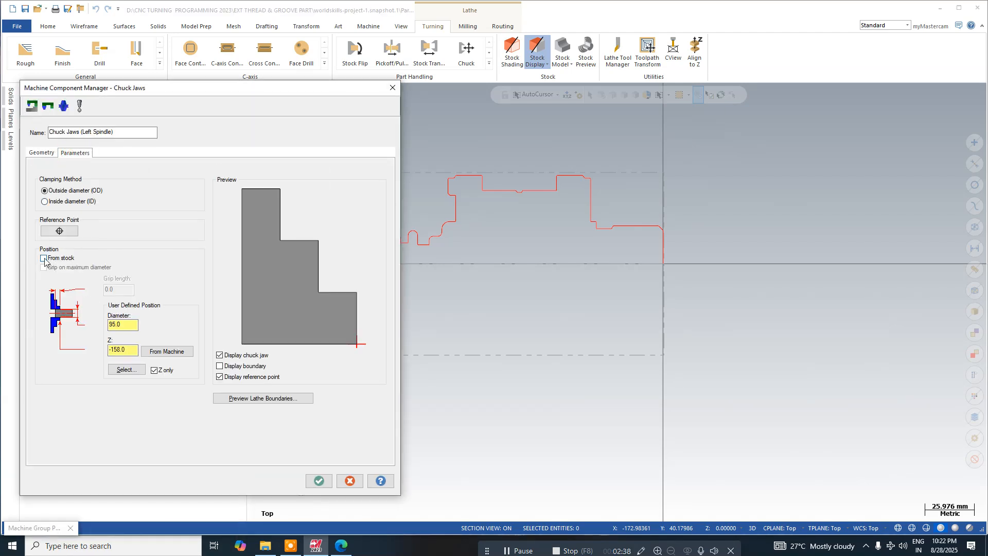
{"action": "left_click", "coordinate": [348, 481]}
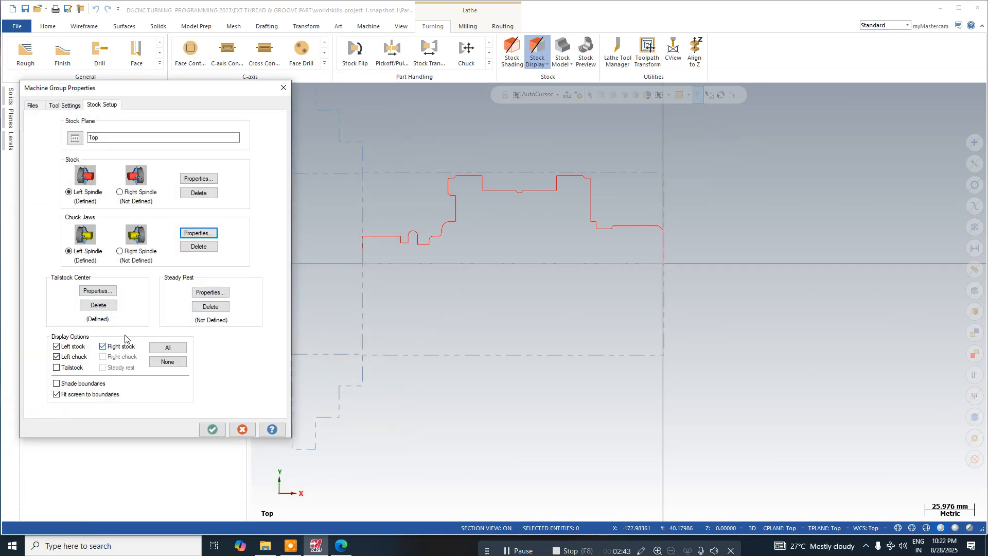
{"action": "left_click", "coordinate": [213, 430]}
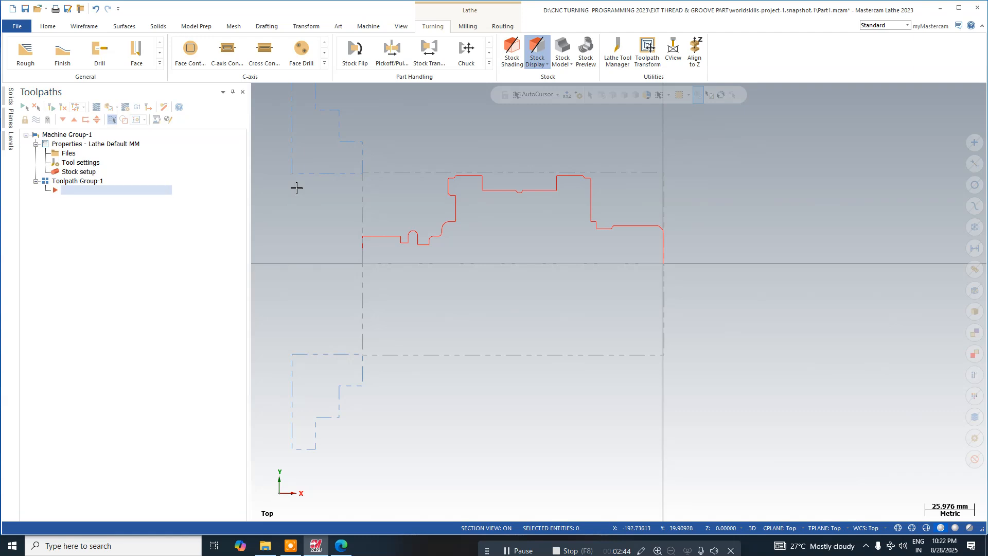
{"action": "scroll", "coordinate": [322, 246], "scroll_direction": "down", "scroll_amount": 2}
{"action": "scroll", "coordinate": [451, 163], "scroll_direction": "up", "scroll_amount": 1}
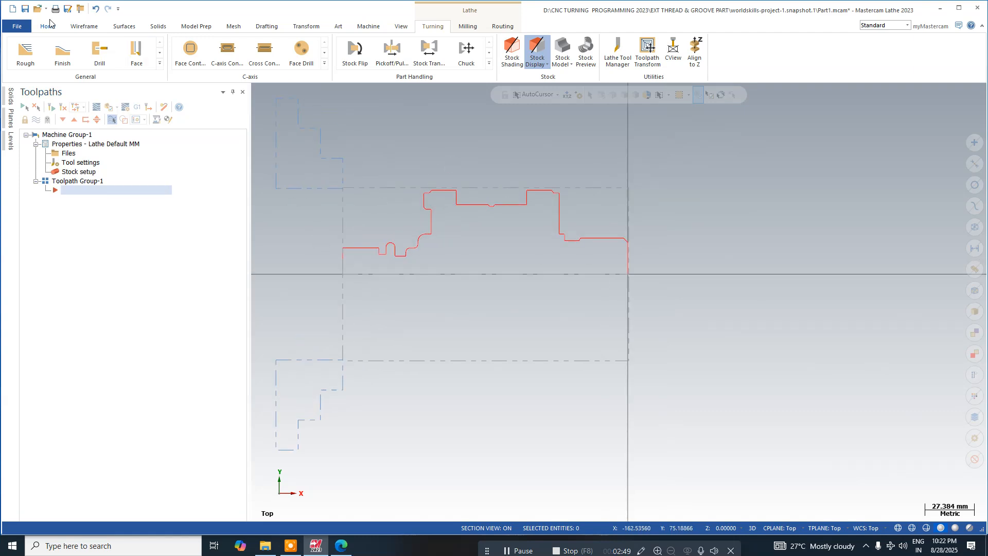
- Review the roughing, finishing, grooving and threading tools assigned to Machine Group-1 in the Lathe Tool Manager
{"action": "left_click", "coordinate": [619, 48]}
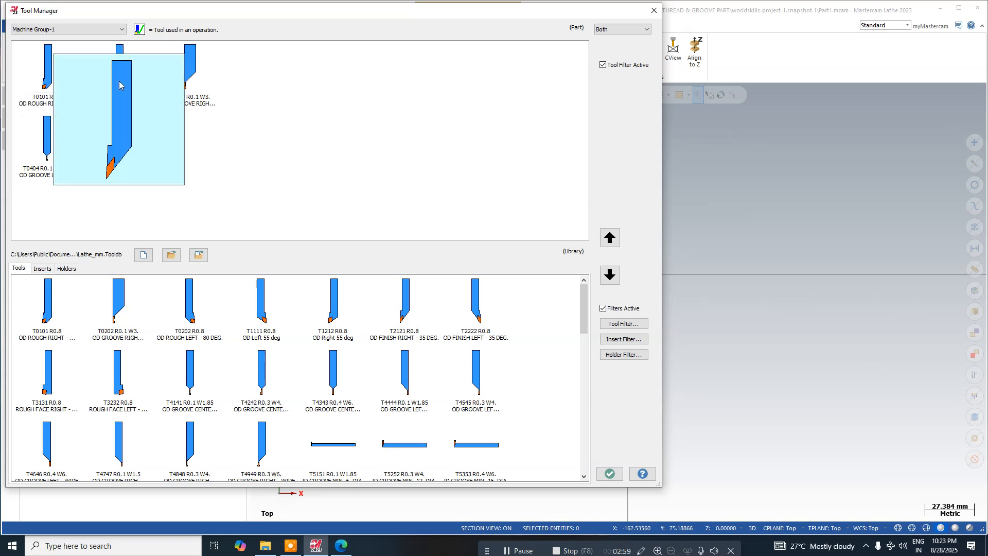
{"action": "mouse_move", "coordinate": [201, 84]}
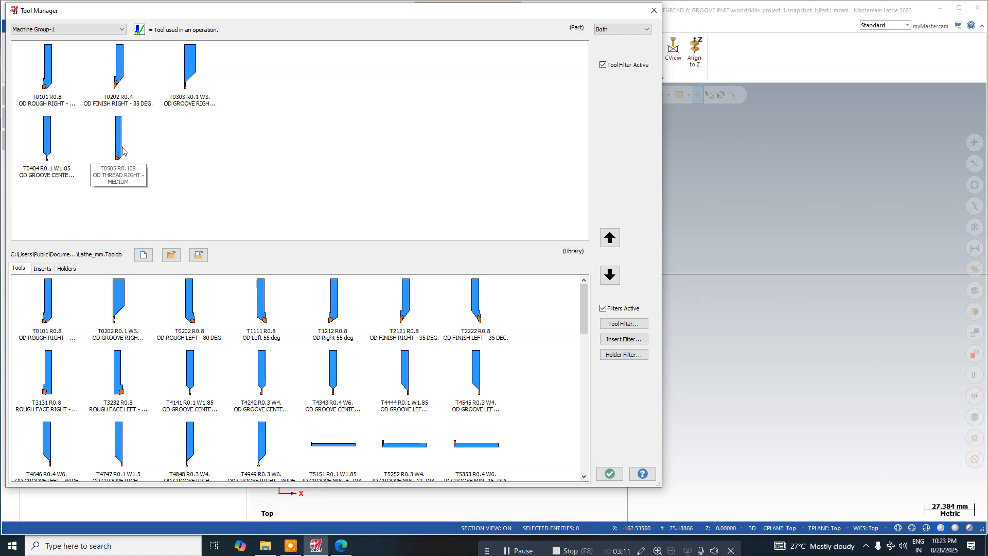
{"action": "mouse_move", "coordinate": [122, 151]}
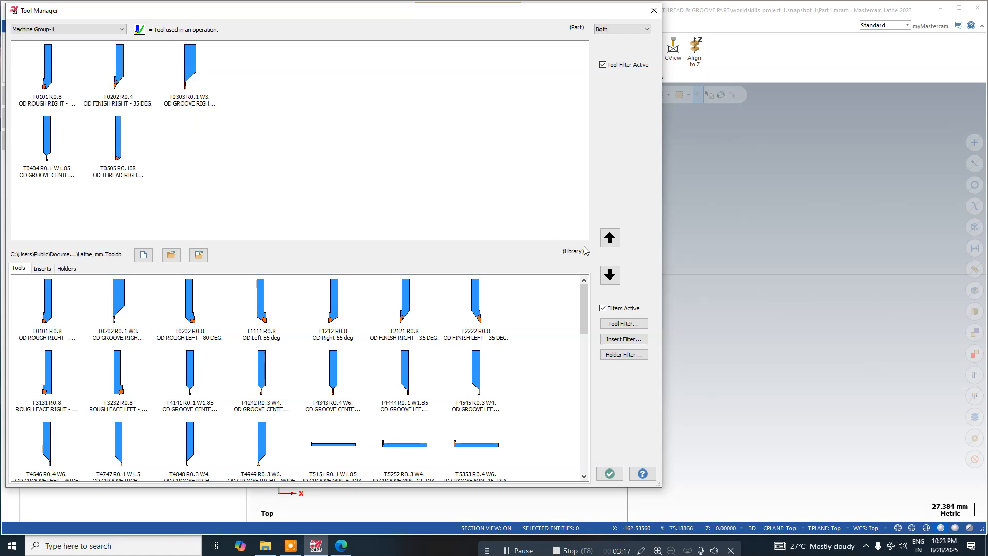
{"action": "left_click", "coordinate": [611, 474]}
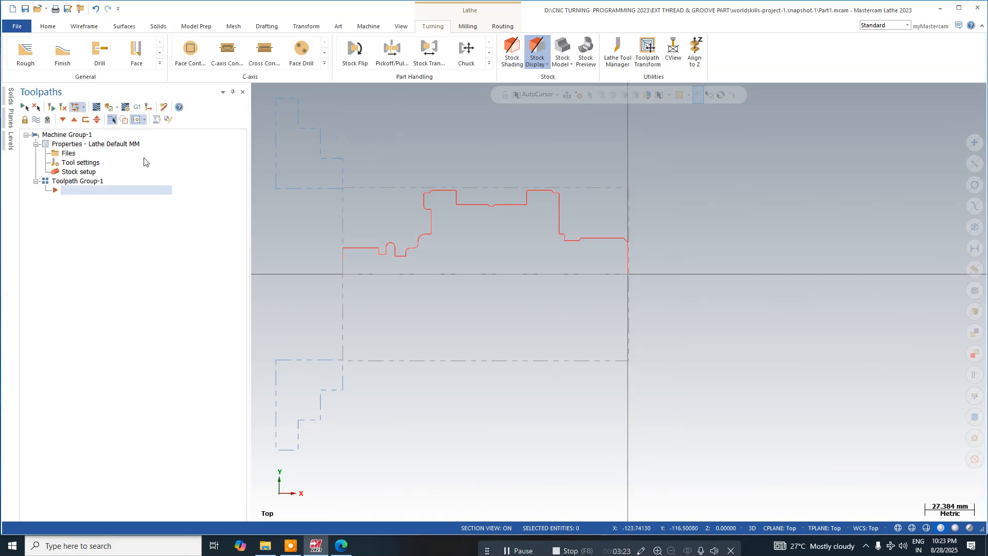
- Collapse the Lathe Default MM machine properties and save the part file
{"action": "left_click", "coordinate": [36, 145]}
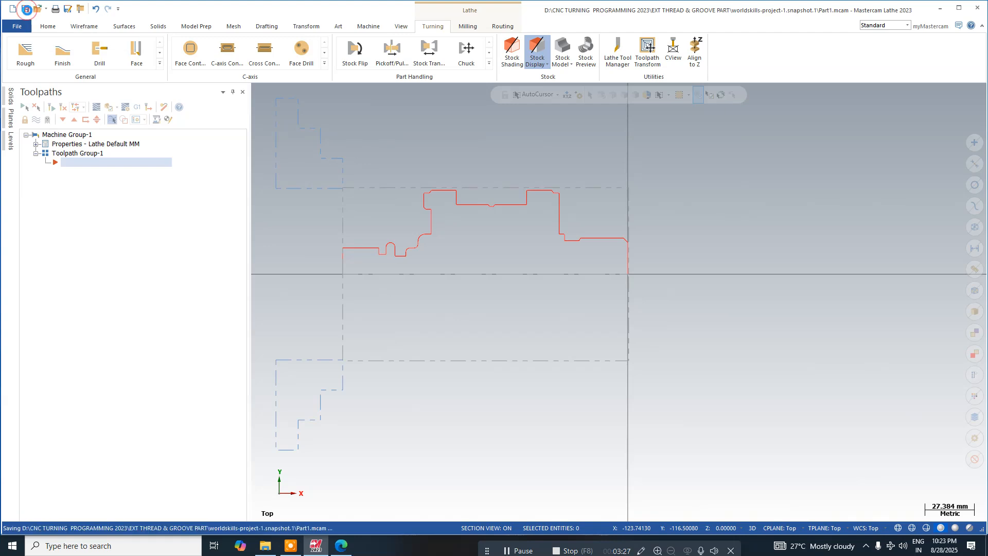
{"action": "scroll", "coordinate": [389, 143], "scroll_direction": "down", "scroll_amount": 1}
{"action": "scroll", "coordinate": [389, 143], "scroll_direction": "up", "scroll_amount": 2}
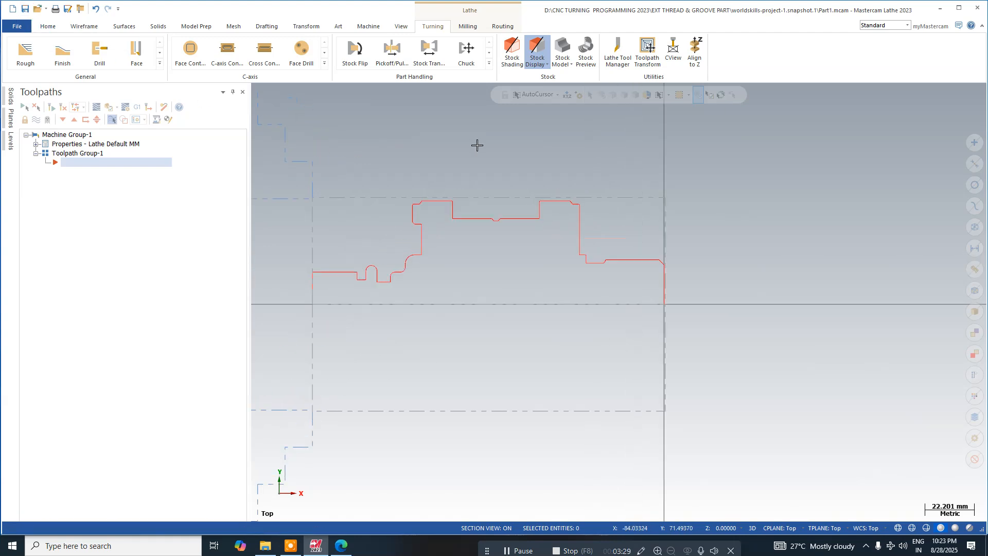
{"action": "scroll", "coordinate": [340, 239], "scroll_direction": "down", "scroll_amount": 3}
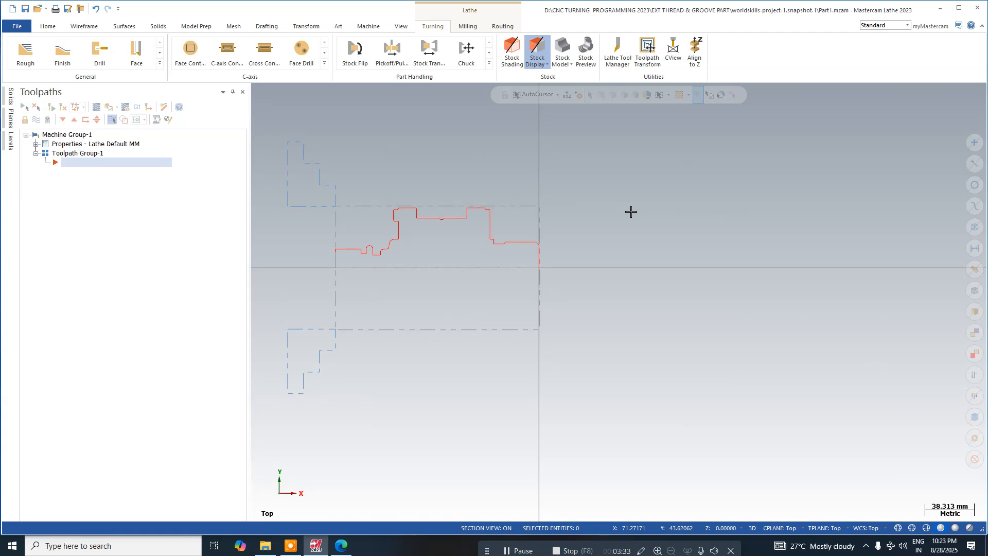
- Save the part and start a Face toolpath with tool T0101, set to boundary points with the rough stepover enabled
{"action": "left_click", "coordinate": [25, 9]}
{"action": "left_click", "coordinate": [132, 52]}
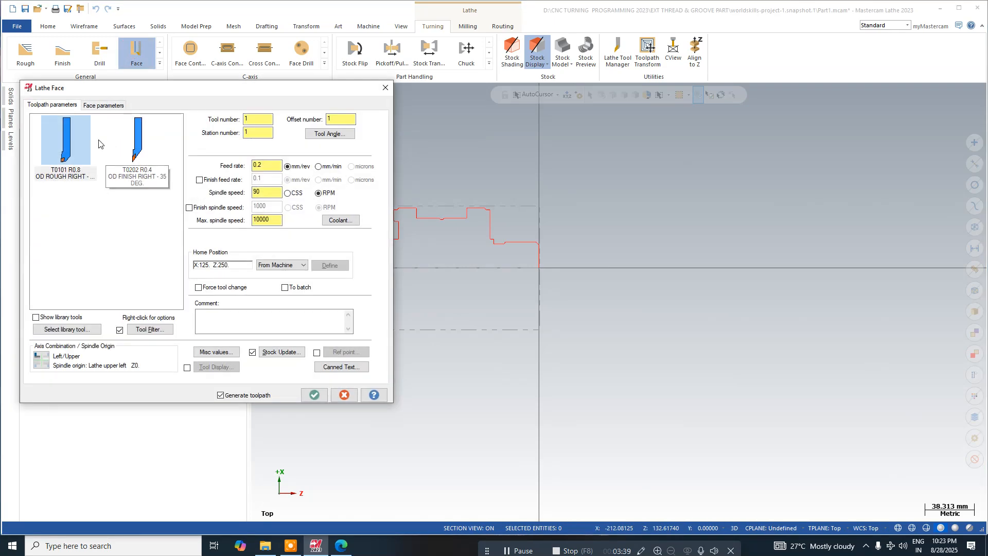
{"action": "left_click", "coordinate": [92, 106]}
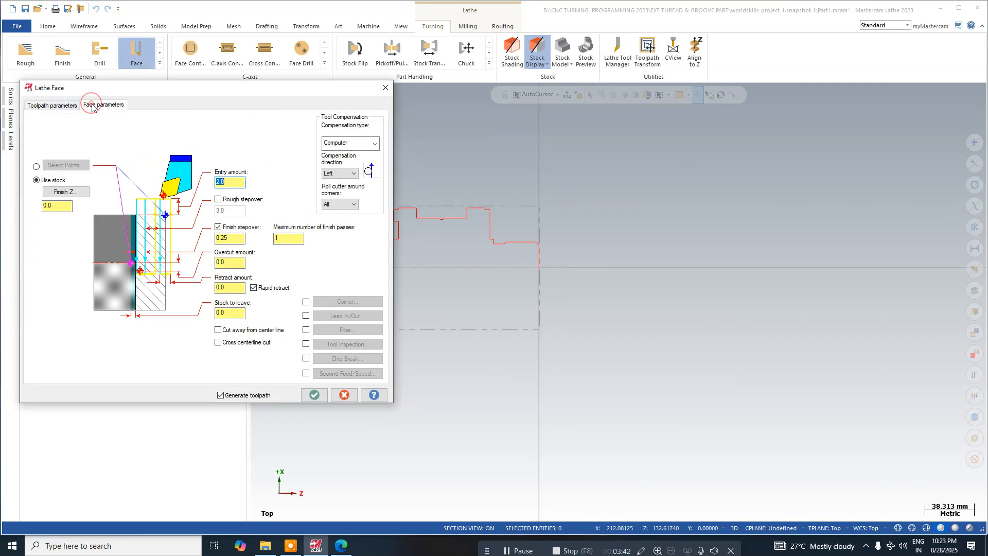
{"action": "left_click", "coordinate": [36, 166]}
{"action": "left_click", "coordinate": [218, 200]}
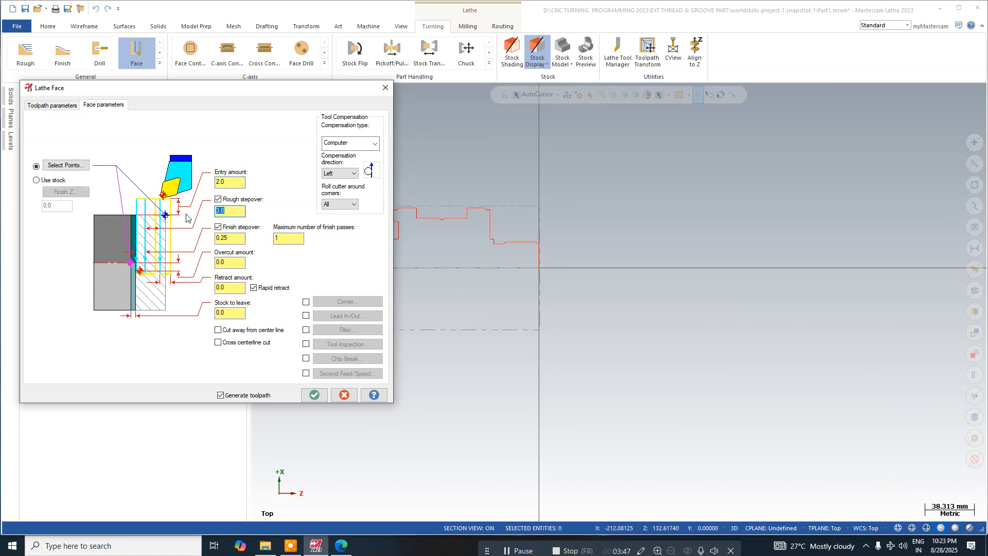
- Define the facing boundary from the front face centre to a point beyond the stock's outer corner, about 3.2 mm by 51 mm
{"action": "left_click", "coordinate": [66, 168]}
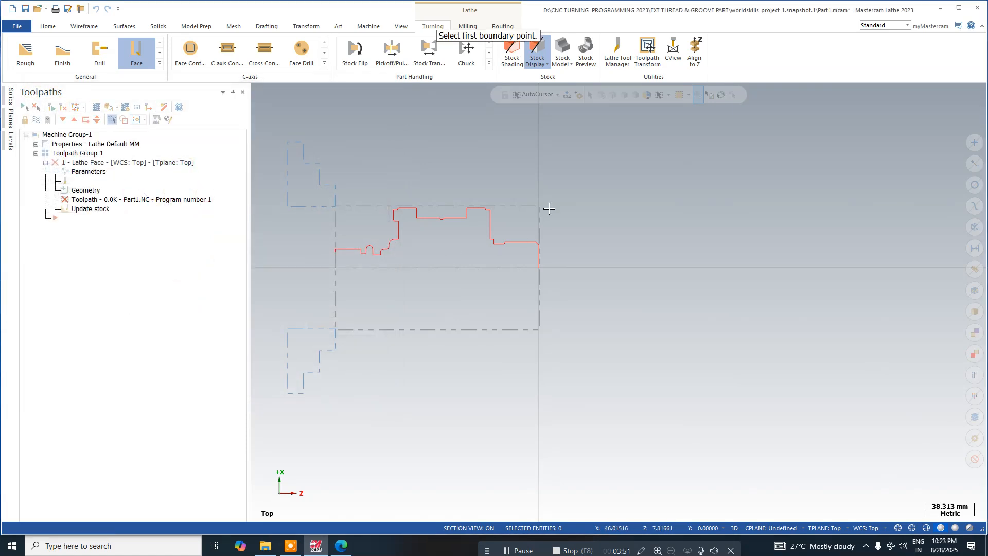
{"action": "left_click", "coordinate": [539, 267]}
{"action": "scroll", "coordinate": [538, 206], "scroll_direction": "up", "scroll_amount": 2}
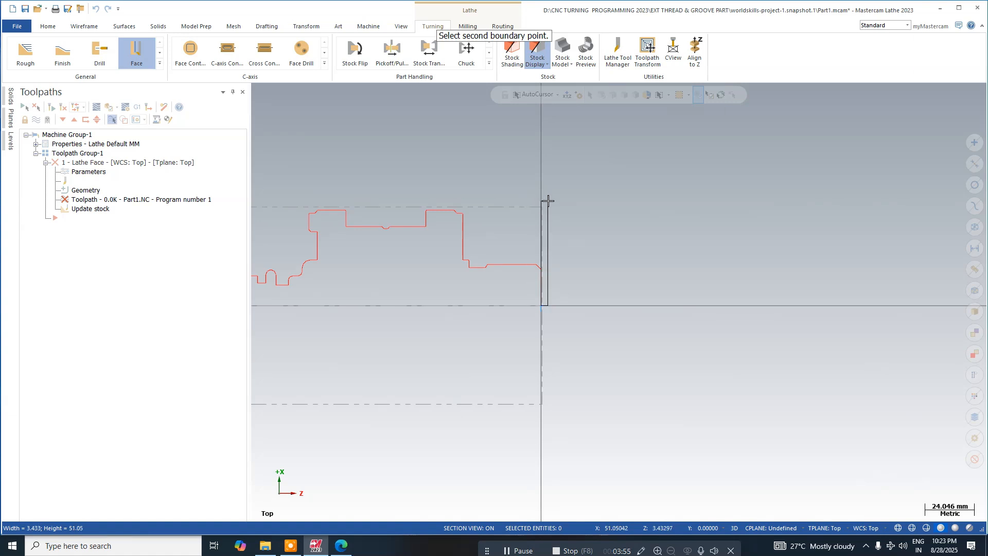
{"action": "left_click", "coordinate": [547, 201]}
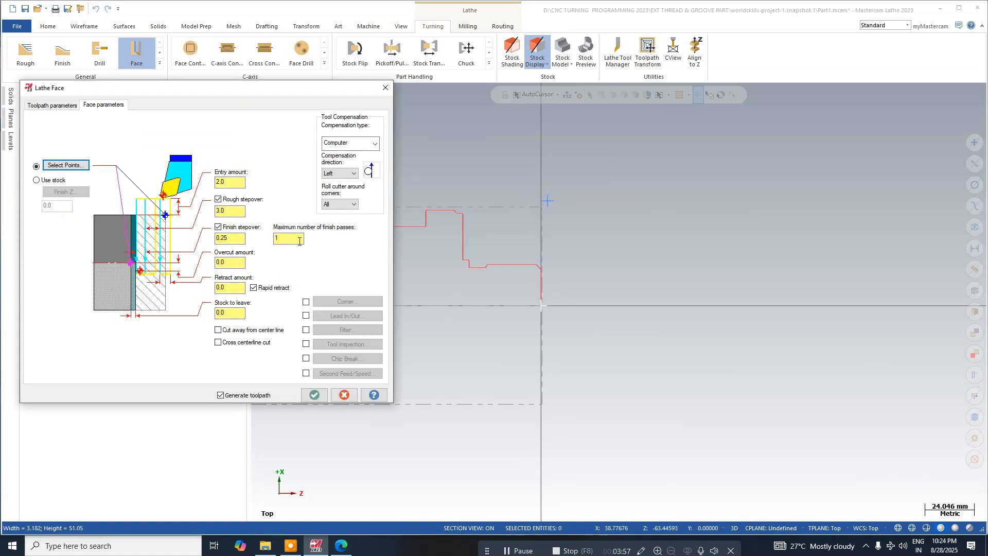
- Generate the facing toolpath, continuing despite the tailstock collision, and hide its display
{"action": "left_click", "coordinate": [314, 395]}
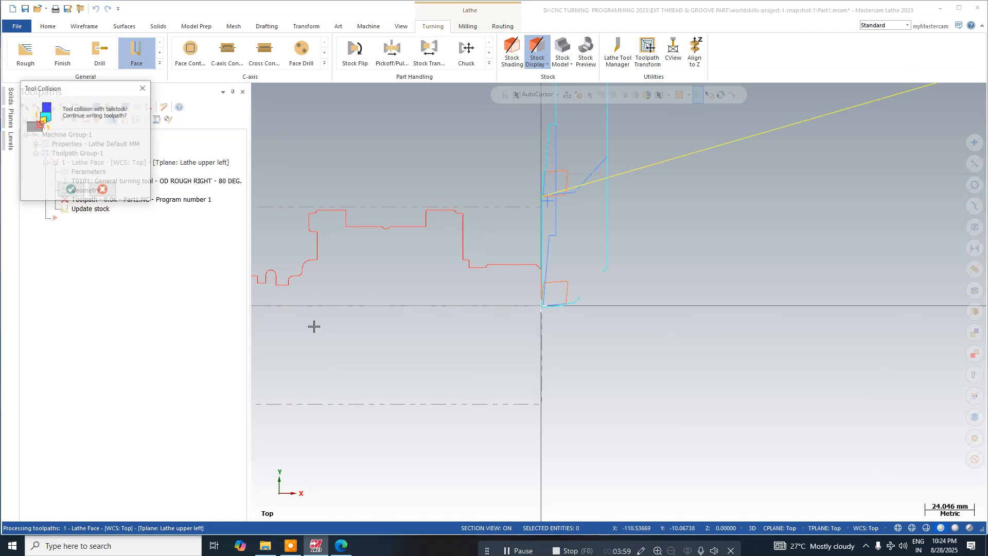
{"action": "left_click", "coordinate": [71, 191]}
{"action": "left_click", "coordinate": [71, 191]}
{"action": "left_click", "coordinate": [71, 191]}
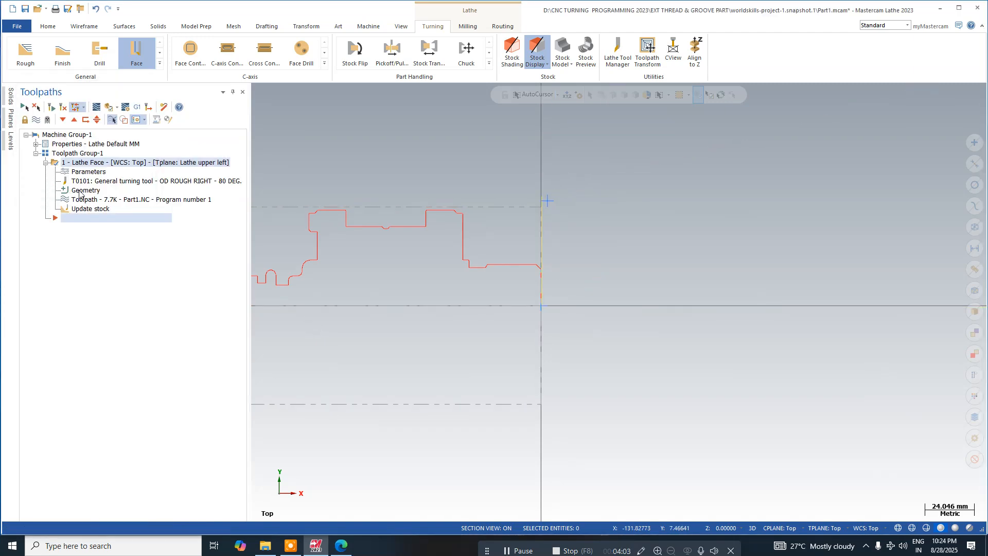
{"action": "scroll", "coordinate": [551, 205], "scroll_direction": "down", "scroll_amount": 1}
{"action": "scroll", "coordinate": [587, 225], "scroll_direction": "down", "scroll_amount": 1}
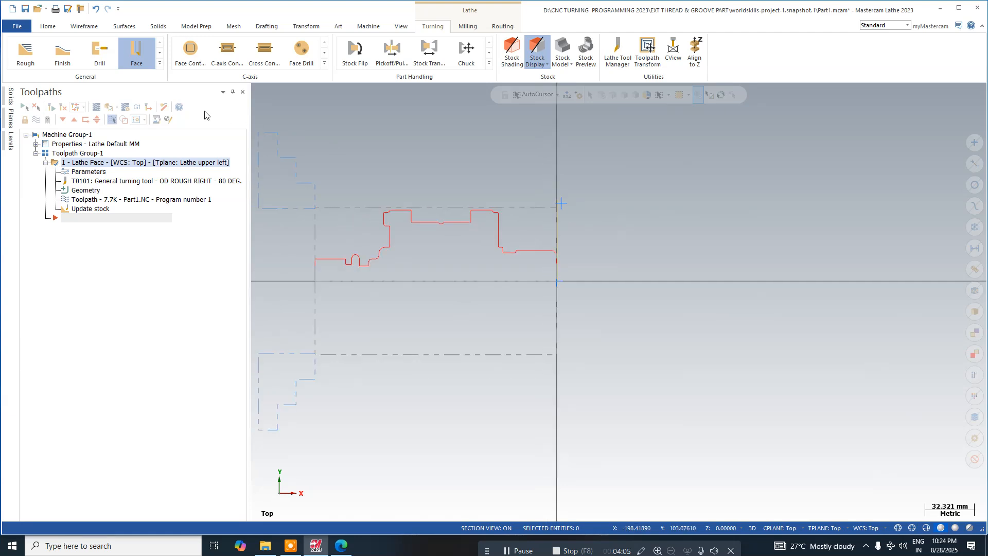
- Start a Rough toolpath and chain the outer profile from the front chamfer to the large-diameter land nearest the chuck
{"action": "left_click", "coordinate": [27, 55]}
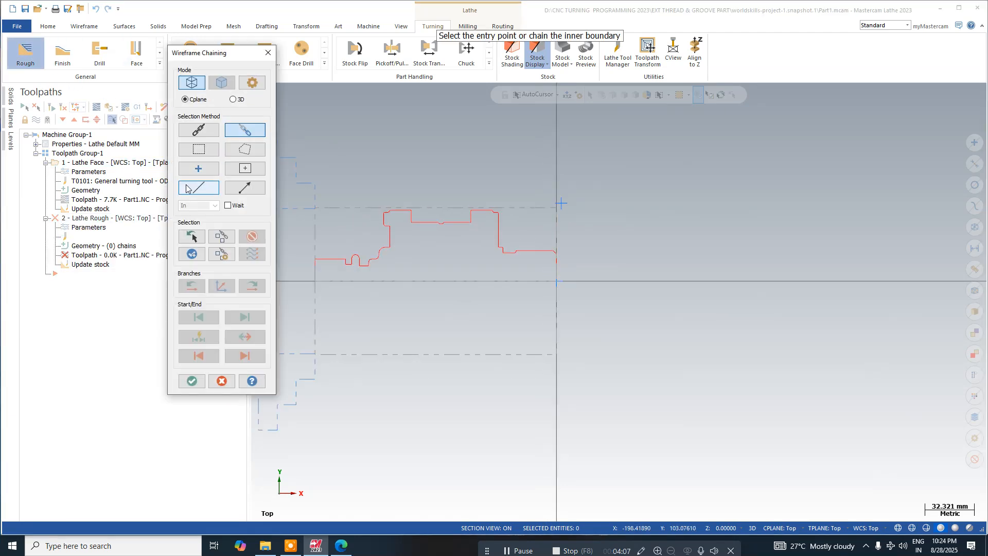
{"action": "scroll", "coordinate": [465, 201], "scroll_direction": "up", "scroll_amount": 1}
{"action": "scroll", "coordinate": [572, 265], "scroll_direction": "up", "scroll_amount": 6}
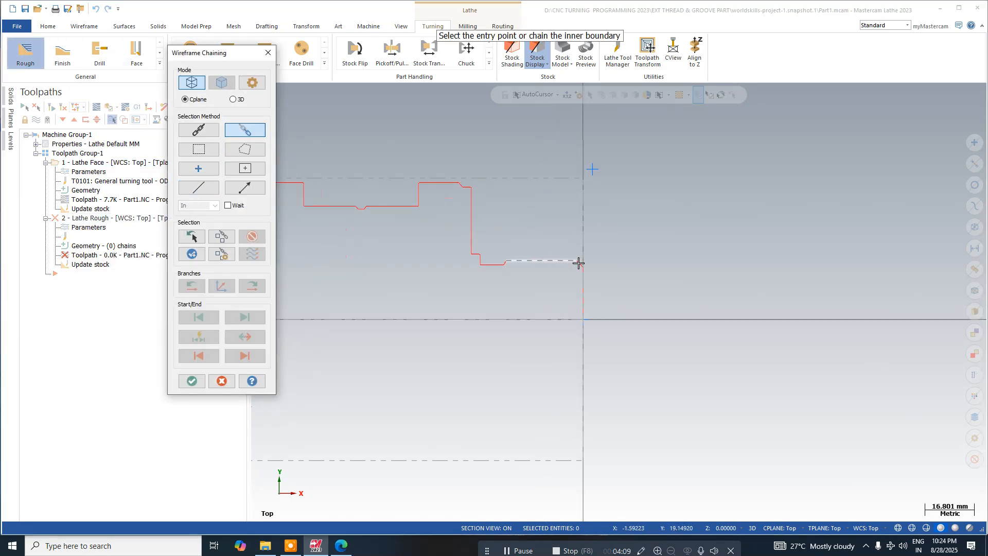
{"action": "left_click", "coordinate": [578, 264]}
{"action": "left_click", "coordinate": [246, 337]}
{"action": "scroll", "coordinate": [751, 258], "scroll_direction": "down", "scroll_amount": 1}
{"action": "scroll", "coordinate": [751, 257], "scroll_direction": "down", "scroll_amount": 2}
{"action": "scroll", "coordinate": [459, 216], "scroll_direction": "up", "scroll_amount": 1}
{"action": "scroll", "coordinate": [412, 198], "scroll_direction": "up", "scroll_amount": 2}
{"action": "scroll", "coordinate": [423, 193], "scroll_direction": "up", "scroll_amount": 1}
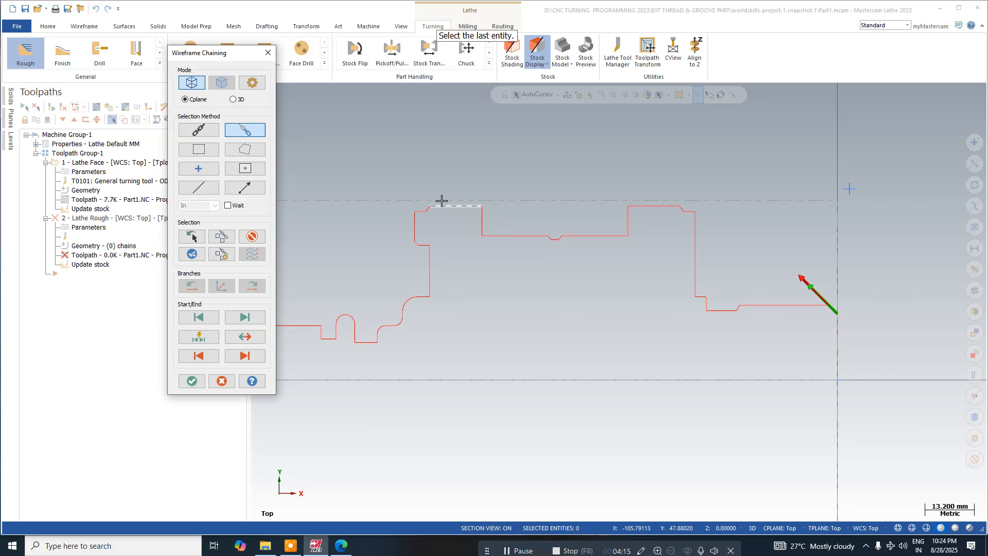
{"action": "left_click", "coordinate": [387, 193]}
{"action": "left_click", "coordinate": [288, 325]}
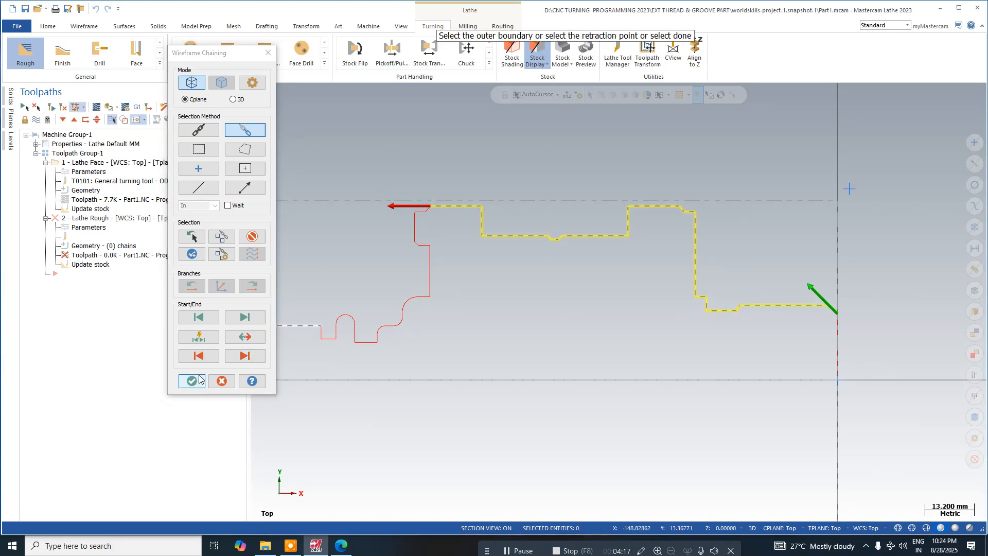
{"action": "left_click", "coordinate": [192, 381]}
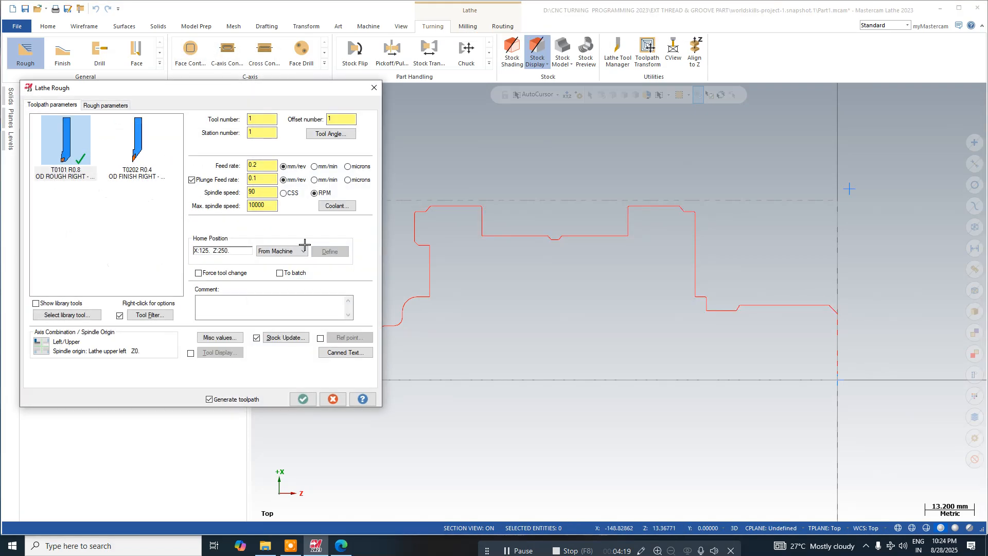
- Set the roughing depth of cut to 1.5 mm, stock to leave in Z to 0.05 mm and entry amount to 0.5 mm
{"action": "left_click", "coordinate": [102, 106]}
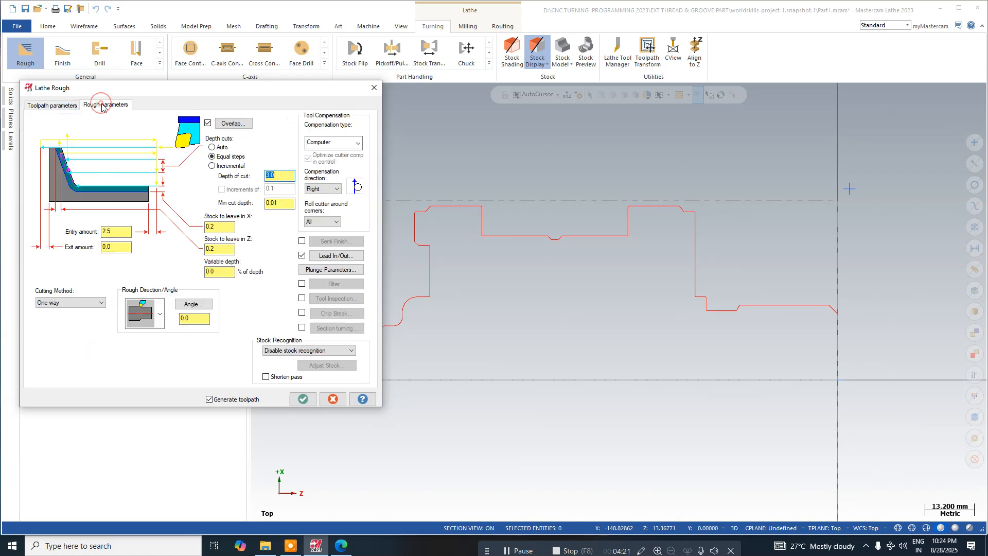
{"action": "type", "text": "1.5"}
{"action": "double_click", "coordinate": [221, 251]}
{"action": "type", "text": "05"}
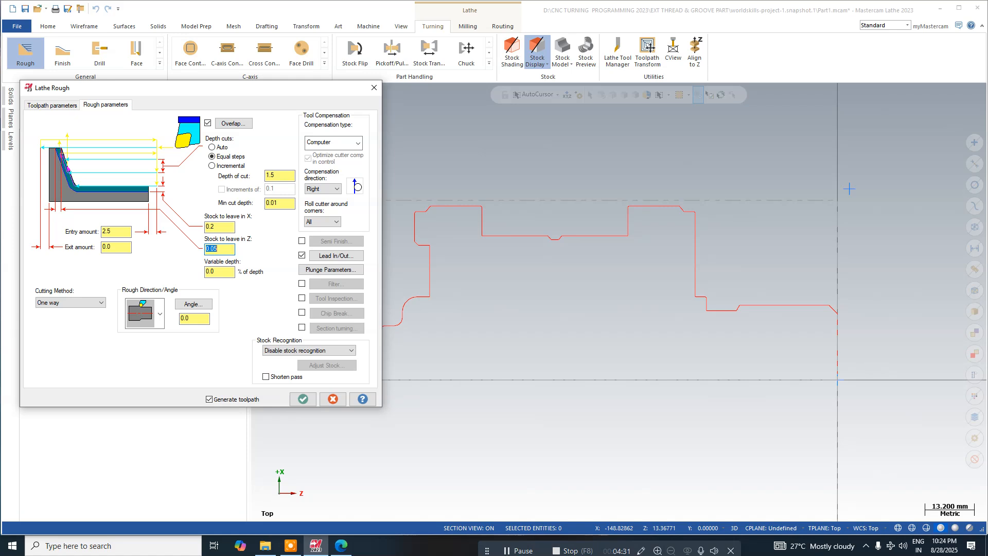
{"action": "double_click", "coordinate": [116, 231]}
{"action": "type", "text": "0"}
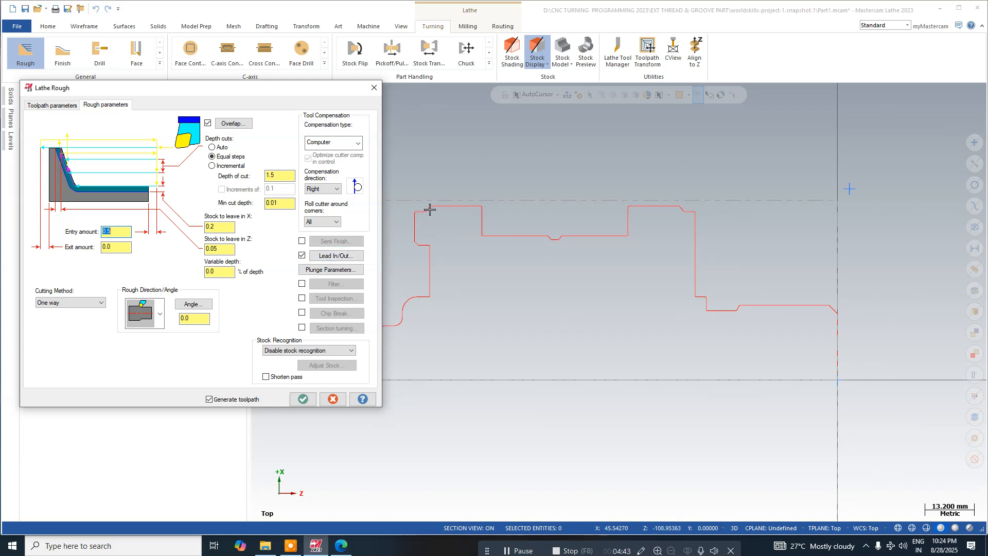
- Set the roughing lead-in and lead-out to automatically calculated vectors, and extend the end of the contour by 5 mm
{"action": "left_click", "coordinate": [335, 256]}
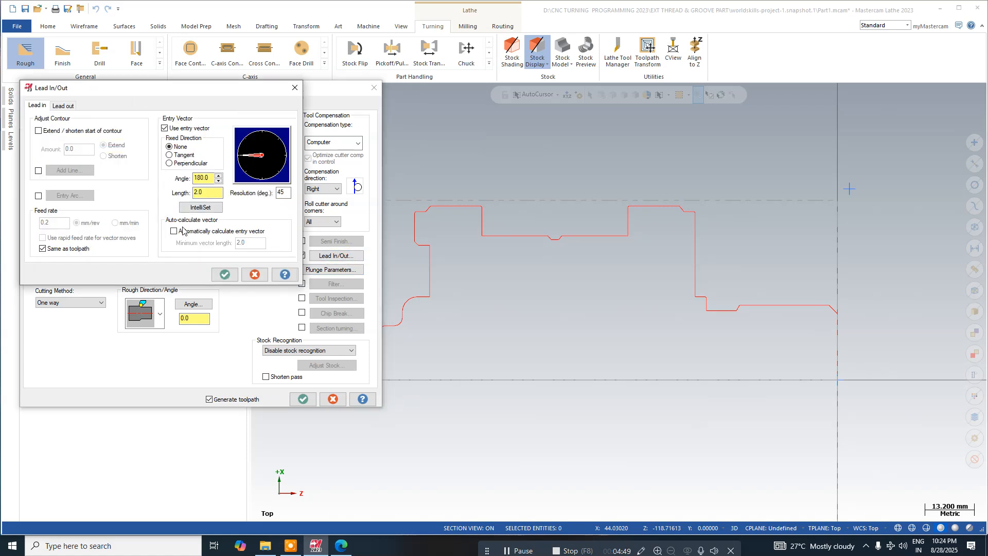
{"action": "left_click", "coordinate": [175, 231]}
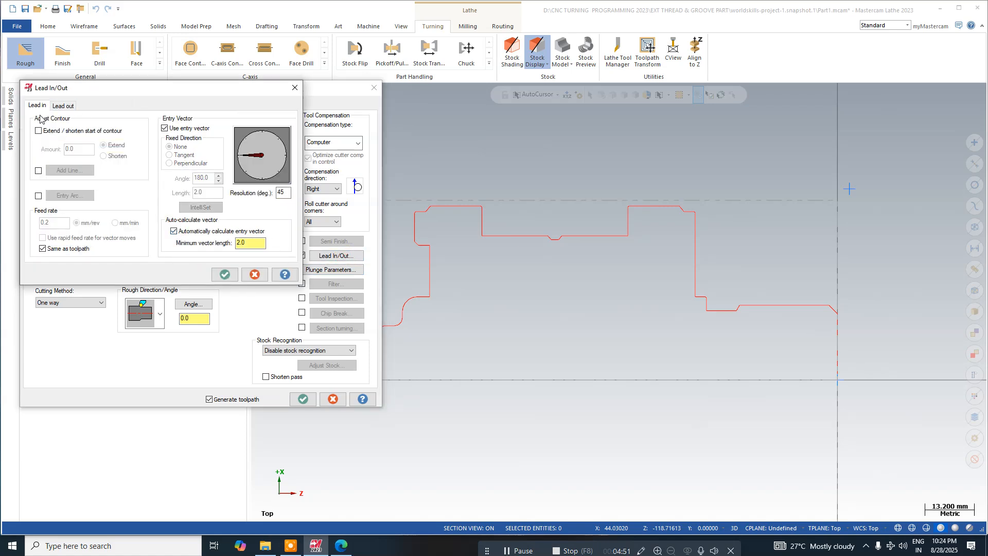
{"action": "left_click", "coordinate": [66, 106]}
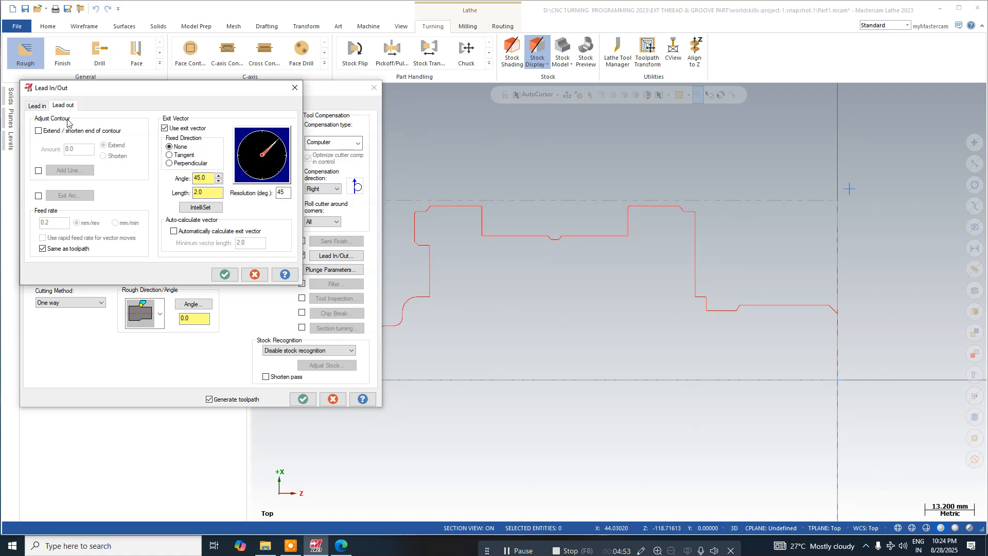
{"action": "left_click", "coordinate": [39, 131]}
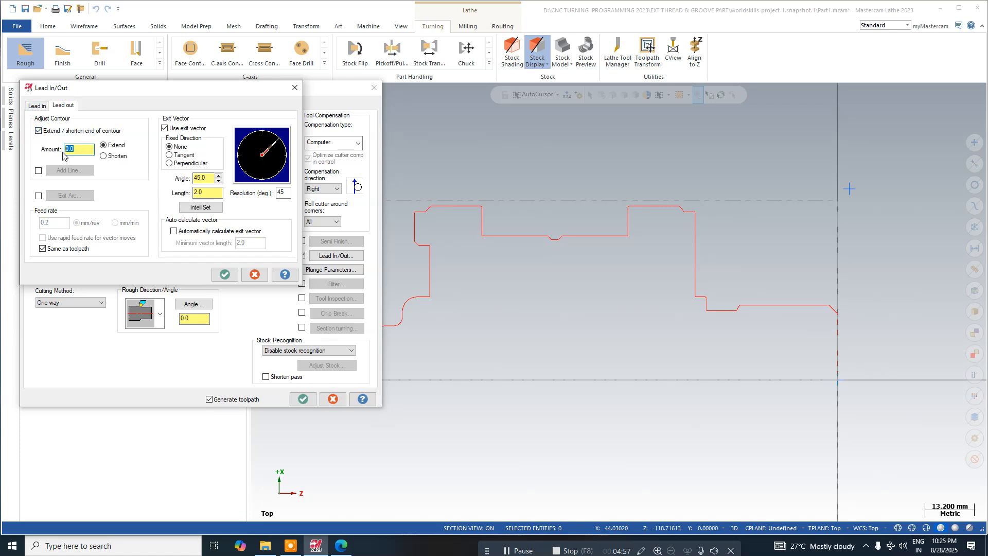
{"action": "type", "text": "5"}
{"action": "left_click", "coordinate": [174, 230]}
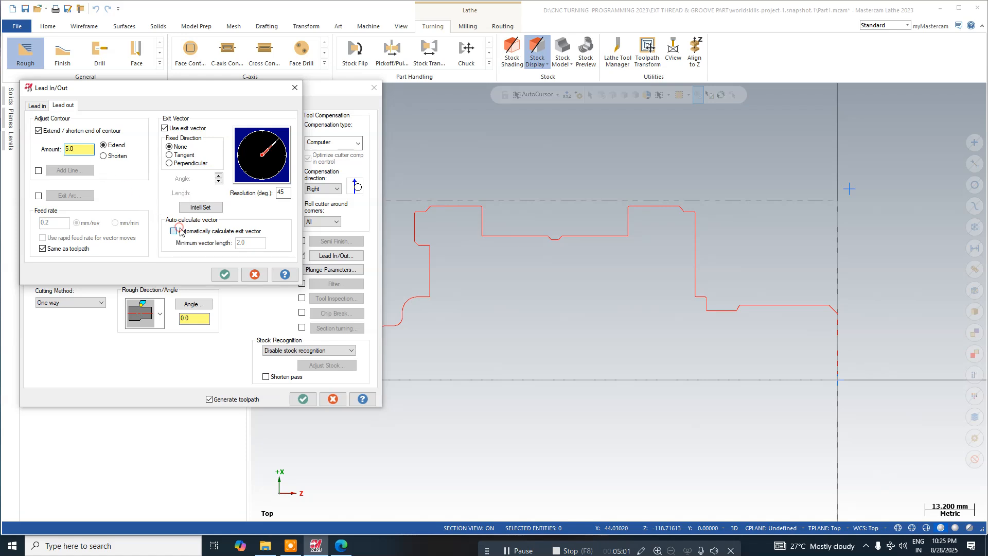
{"action": "left_click", "coordinate": [223, 273]}
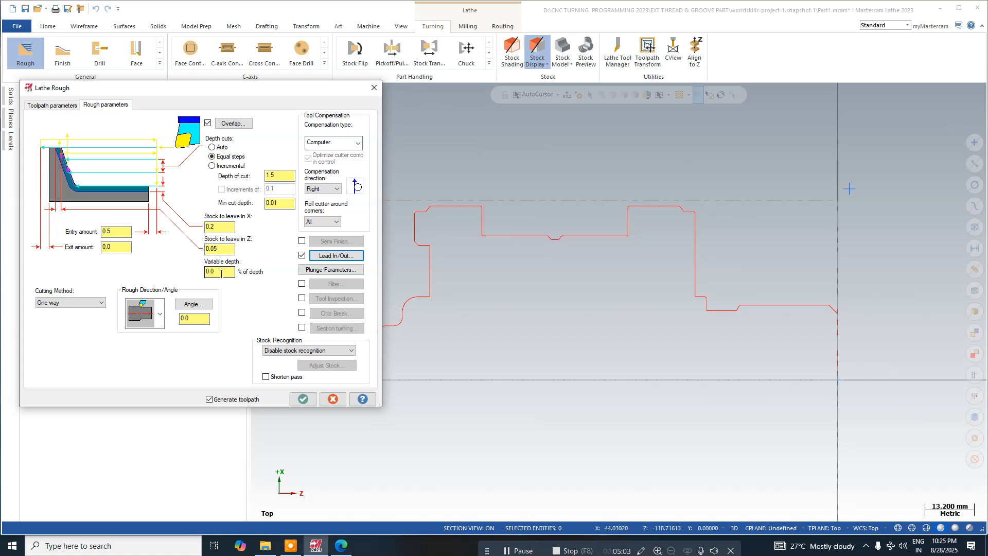
- Generate the roughing toolpath and save the part file with the face and rough operations collapsed
{"action": "left_click", "coordinate": [303, 400]}
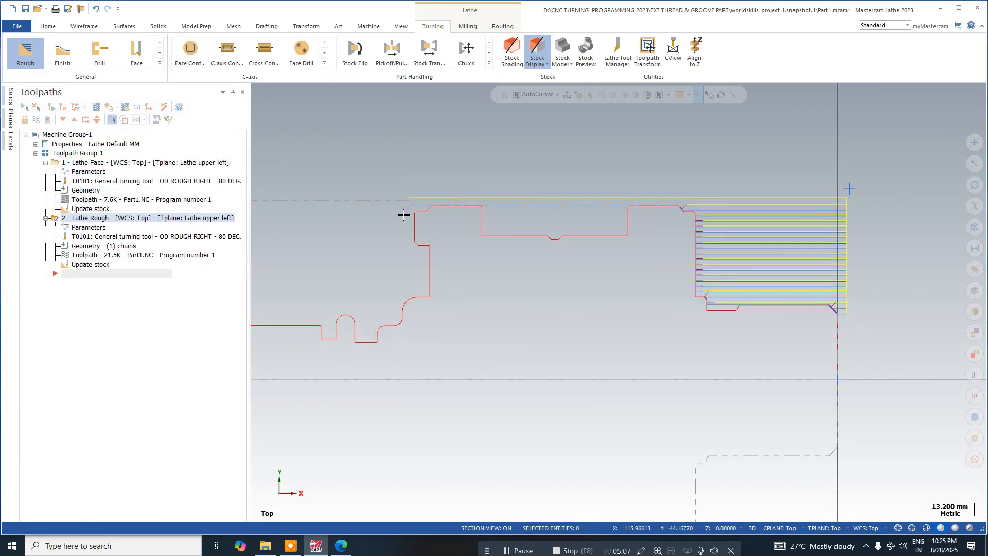
{"action": "scroll", "coordinate": [396, 183], "scroll_direction": "down", "scroll_amount": 3}
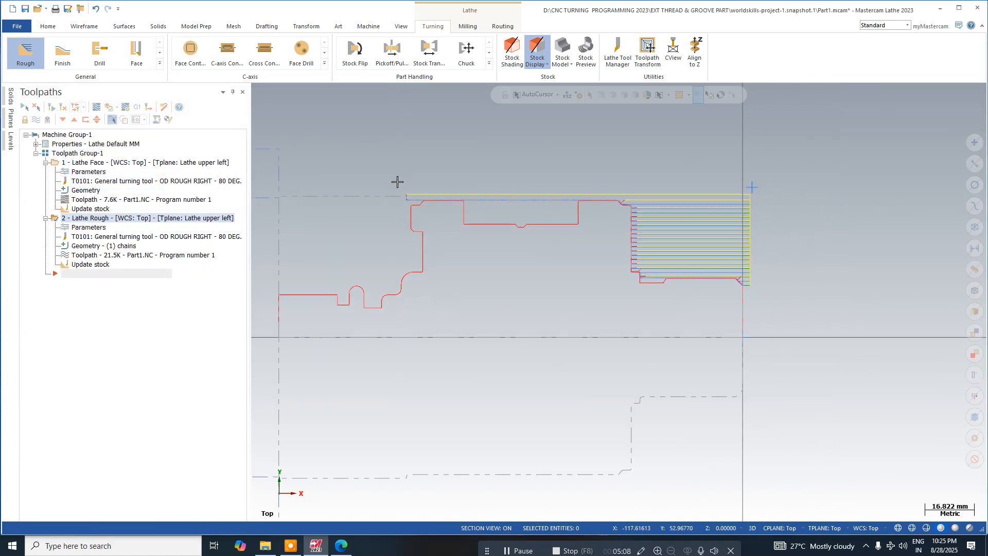
{"action": "left_click", "coordinate": [45, 163]}
{"action": "left_click", "coordinate": [45, 172]}
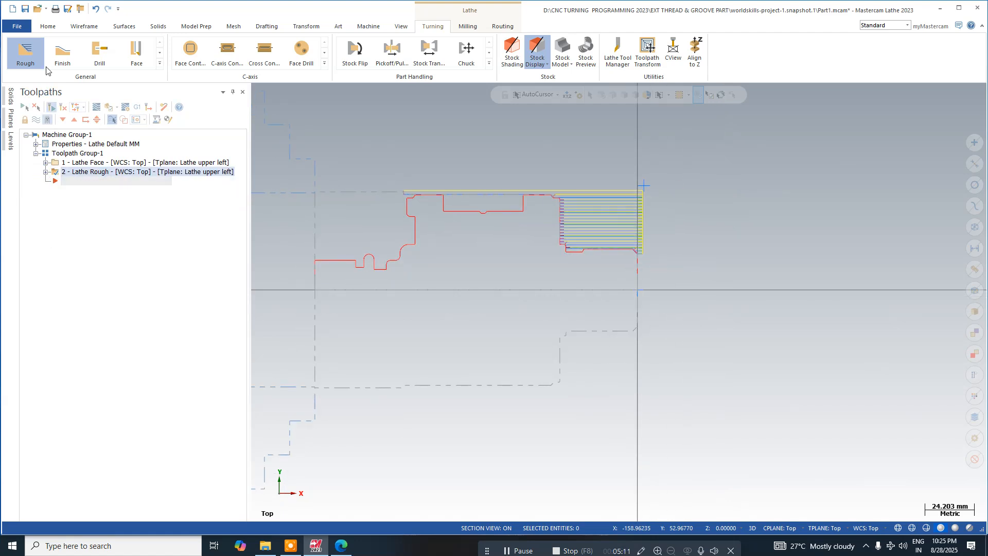
{"action": "left_click", "coordinate": [25, 9]}
- Hide the roughing toolpath display to check the remaining stock outline, and save the part file
{"action": "scroll", "coordinate": [522, 145], "scroll_direction": "up", "scroll_amount": 1}
{"action": "scroll", "coordinate": [522, 145], "scroll_direction": "up", "scroll_amount": 1}
{"action": "scroll", "coordinate": [522, 144], "scroll_direction": "down", "scroll_amount": 1}
{"action": "scroll", "coordinate": [522, 145], "scroll_direction": "up", "scroll_amount": 1}
{"action": "scroll", "coordinate": [522, 144], "scroll_direction": "down", "scroll_amount": 1}
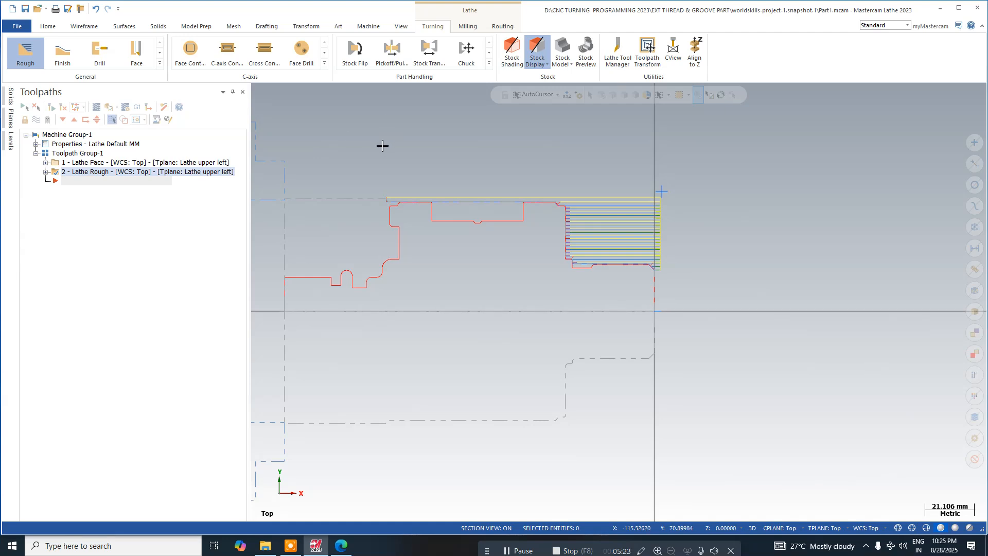
{"action": "left_click", "coordinate": [37, 121]}
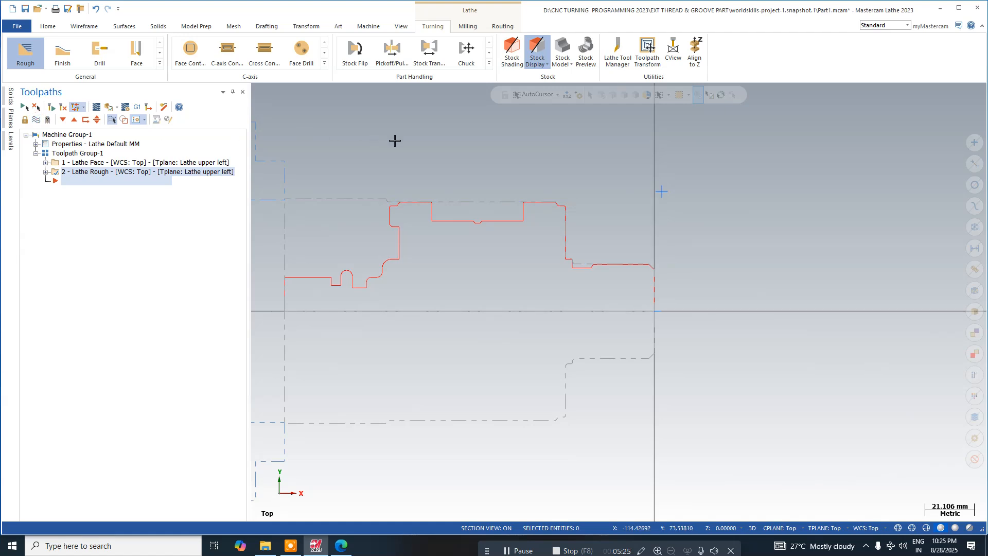
{"action": "scroll", "coordinate": [417, 165], "scroll_direction": "up", "scroll_amount": 3}
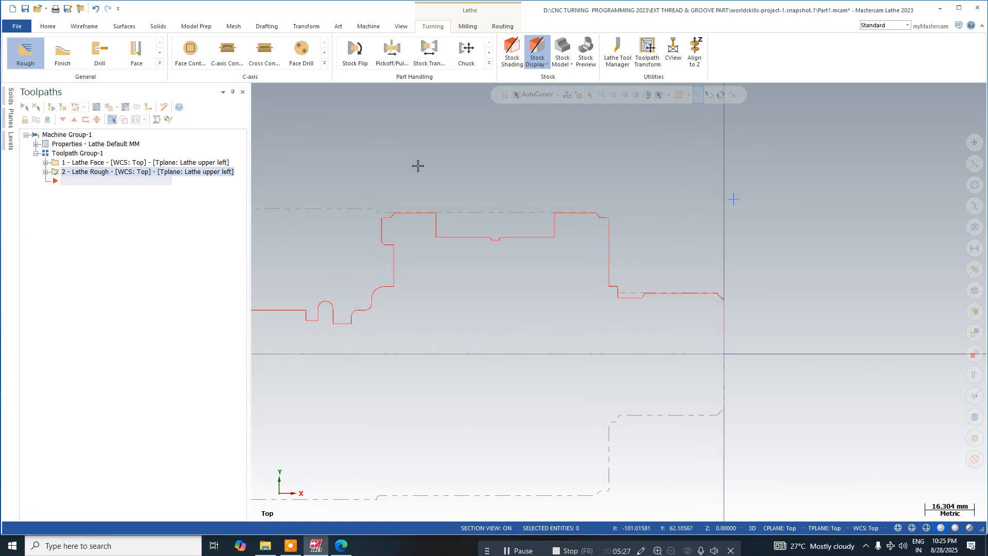
{"action": "scroll", "coordinate": [418, 165], "scroll_direction": "down", "scroll_amount": 2}
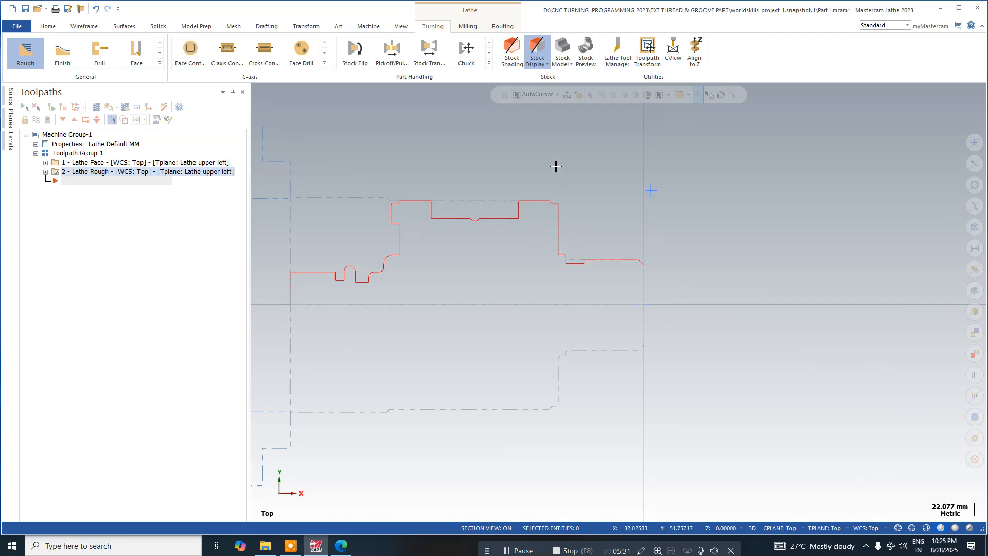
{"action": "scroll", "coordinate": [357, 188], "scroll_direction": "down", "scroll_amount": 2}
{"action": "left_click", "coordinate": [25, 9]}
- Start a chain-defined Groove toolpath and chain the undercut beside the shoulder, from its sloped wall to the small corner chamfer
{"action": "left_click", "coordinate": [160, 63]}
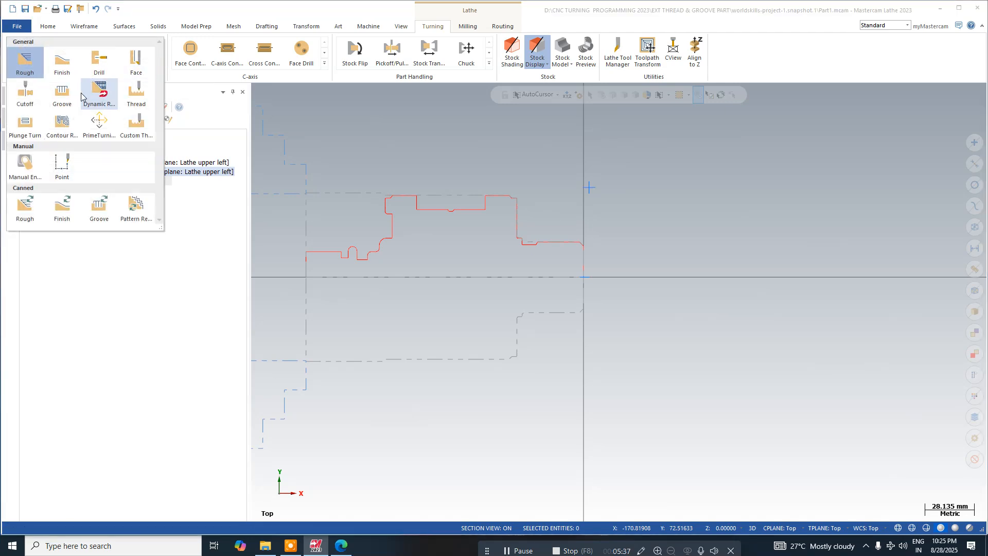
{"action": "left_click", "coordinate": [61, 91]}
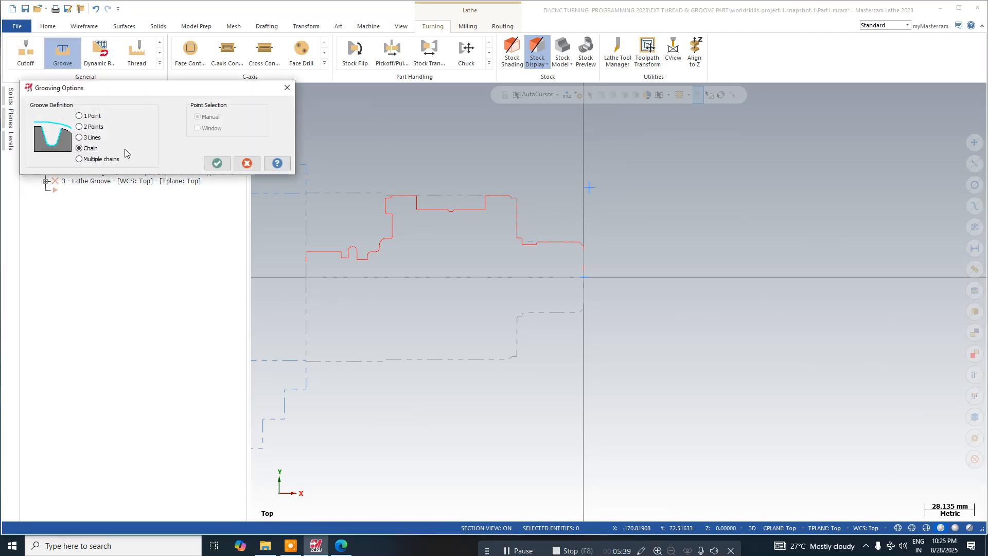
{"action": "left_click", "coordinate": [216, 162]}
{"action": "scroll", "coordinate": [535, 242], "scroll_direction": "up", "scroll_amount": 6}
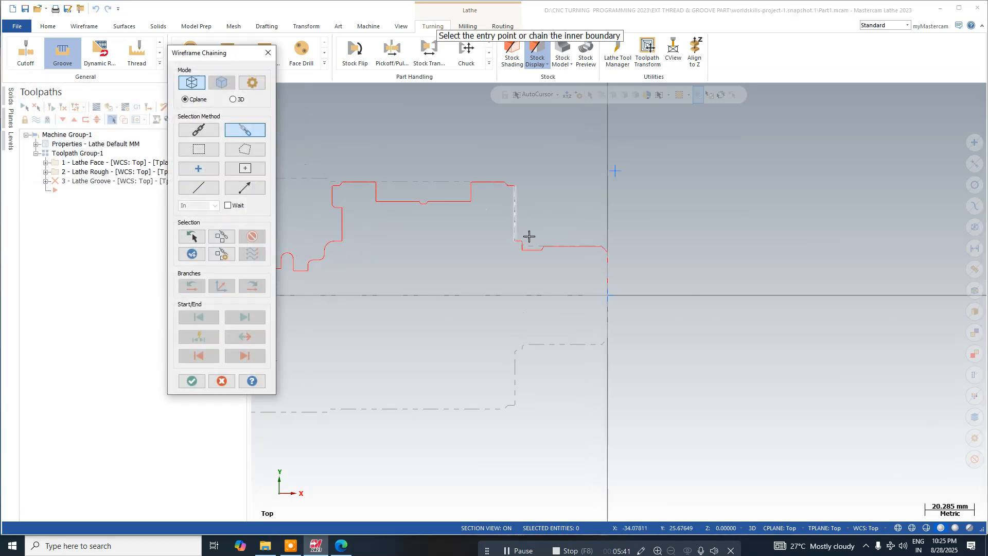
{"action": "scroll", "coordinate": [547, 248], "scroll_direction": "up", "scroll_amount": 2}
{"action": "left_click", "coordinate": [540, 250]}
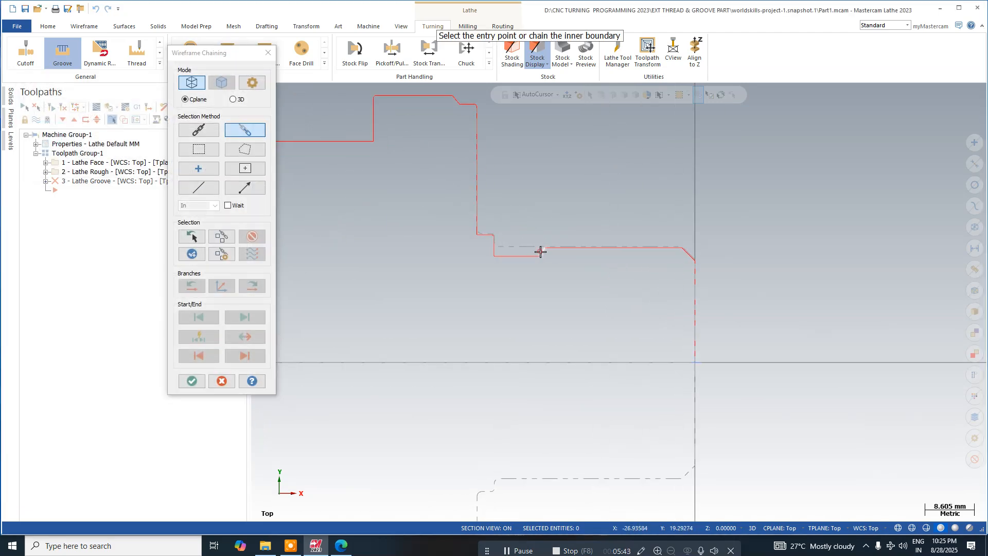
{"action": "left_click", "coordinate": [245, 337]}
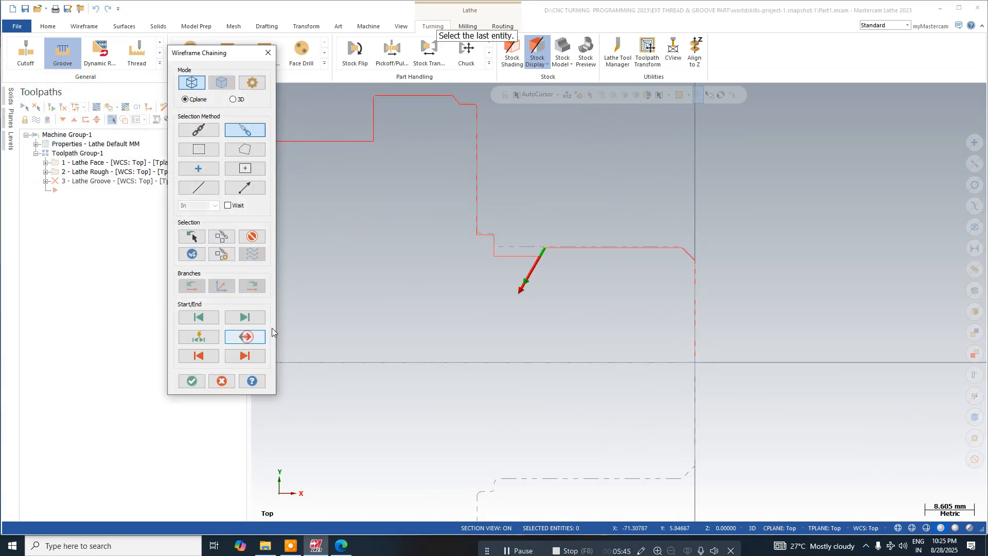
{"action": "scroll", "coordinate": [496, 234], "scroll_direction": "up", "scroll_amount": 5}
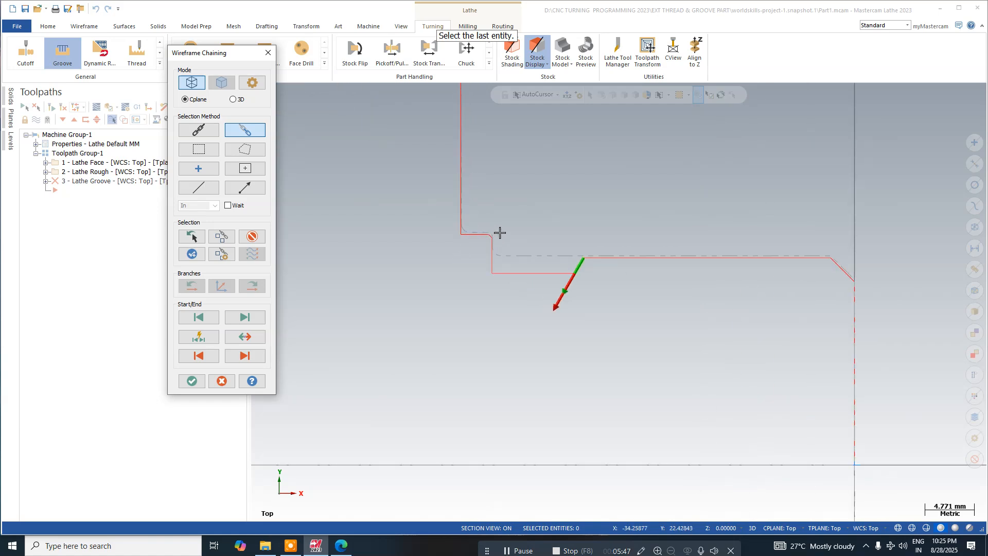
{"action": "scroll", "coordinate": [487, 230], "scroll_direction": "up", "scroll_amount": 3}
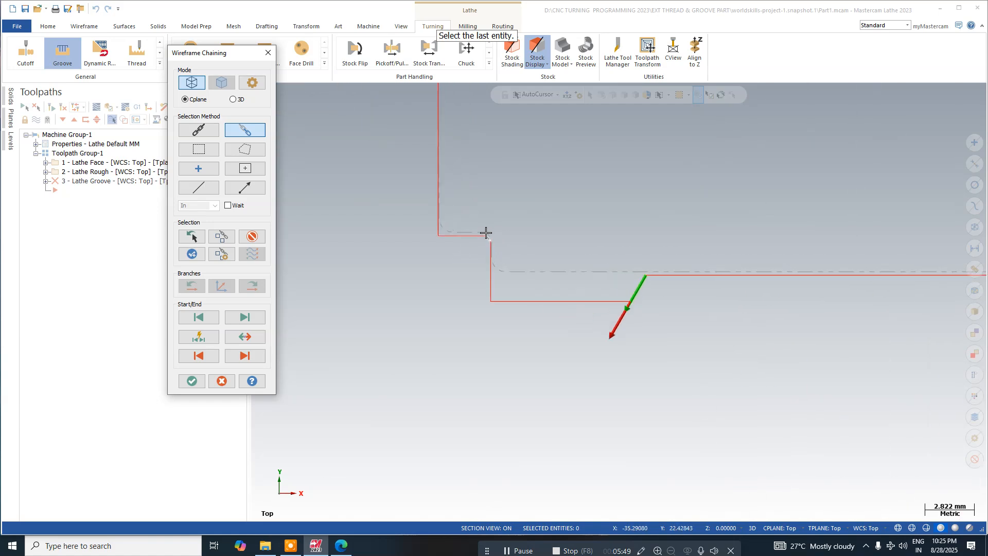
{"action": "left_click", "coordinate": [489, 236]}
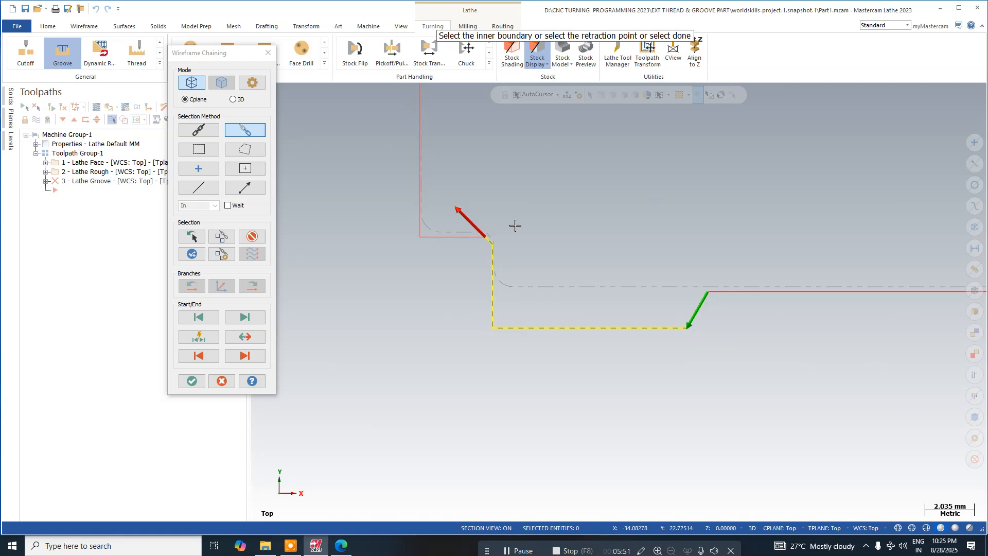
{"action": "left_click", "coordinate": [192, 381]}
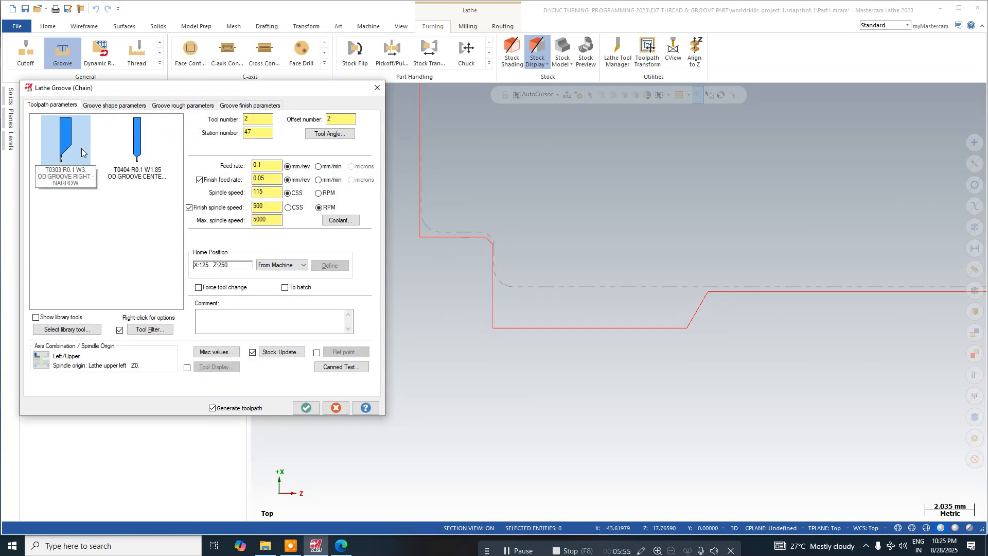
- Set the groove roughing stock to leave in X and Z to 0 and the cut direction to Negative
{"action": "mouse_move", "coordinate": [81, 148]}
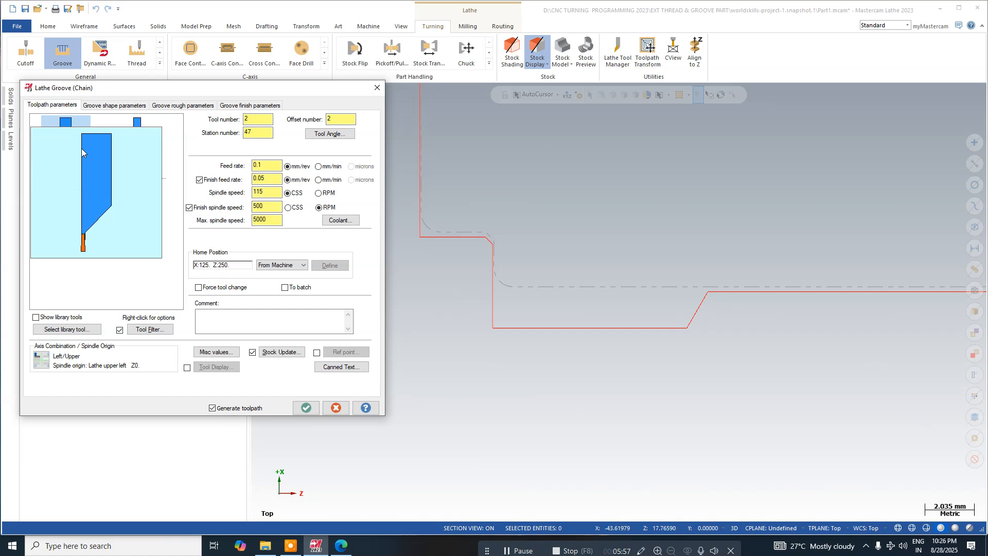
{"action": "left_click", "coordinate": [123, 106]}
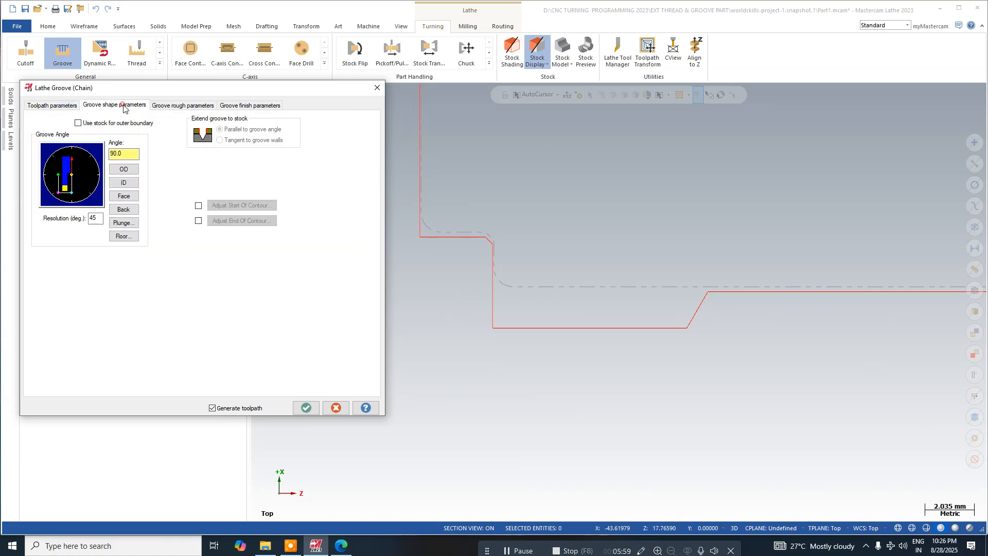
{"action": "left_click", "coordinate": [74, 105]}
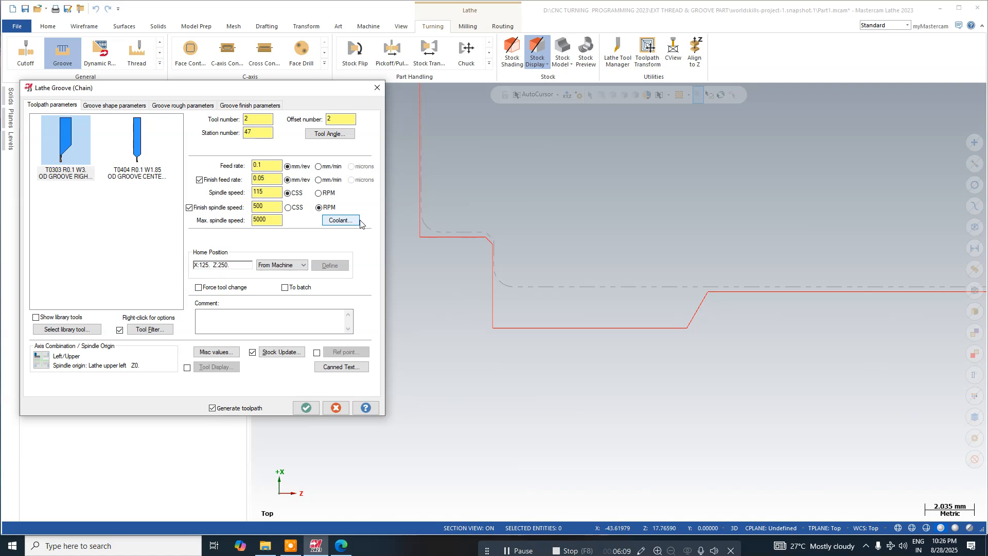
{"action": "left_click", "coordinate": [127, 107]}
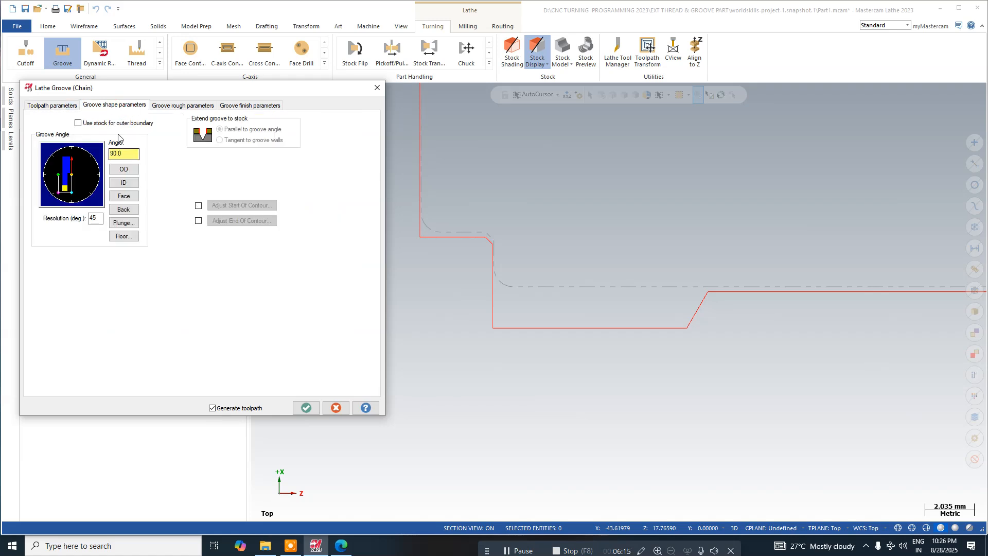
{"action": "left_click", "coordinate": [181, 105]}
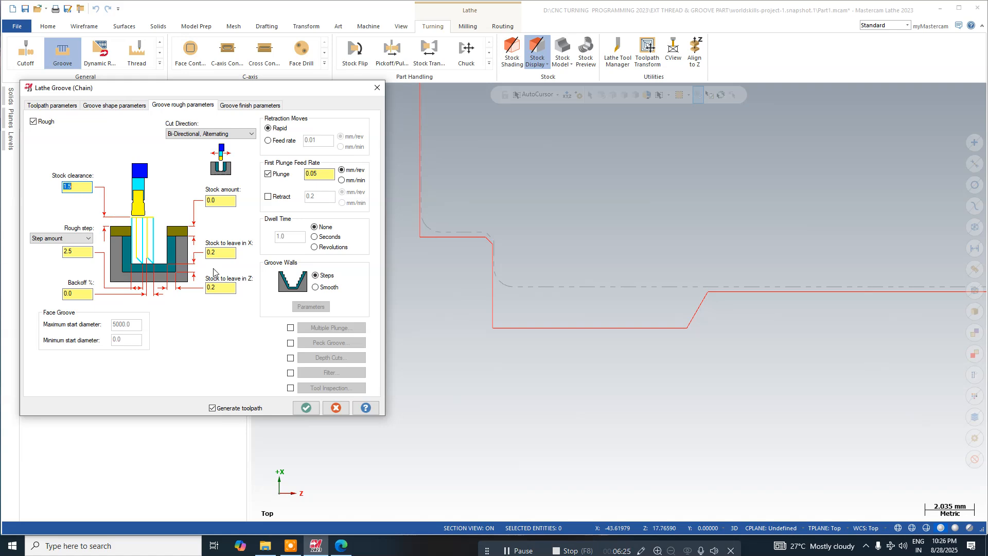
{"action": "double_click", "coordinate": [221, 287]}
{"action": "type", "text": "0"}
{"action": "key", "text": "Return"}
{"action": "double_click", "coordinate": [220, 252]}
{"action": "type", "text": "0"}
{"action": "left_click", "coordinate": [229, 133]}
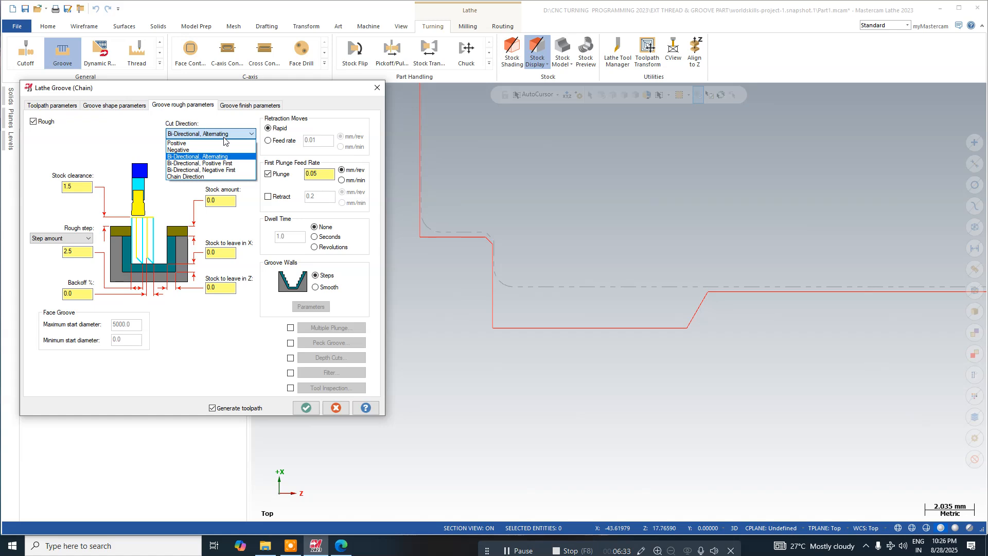
{"action": "left_click", "coordinate": [208, 150]}
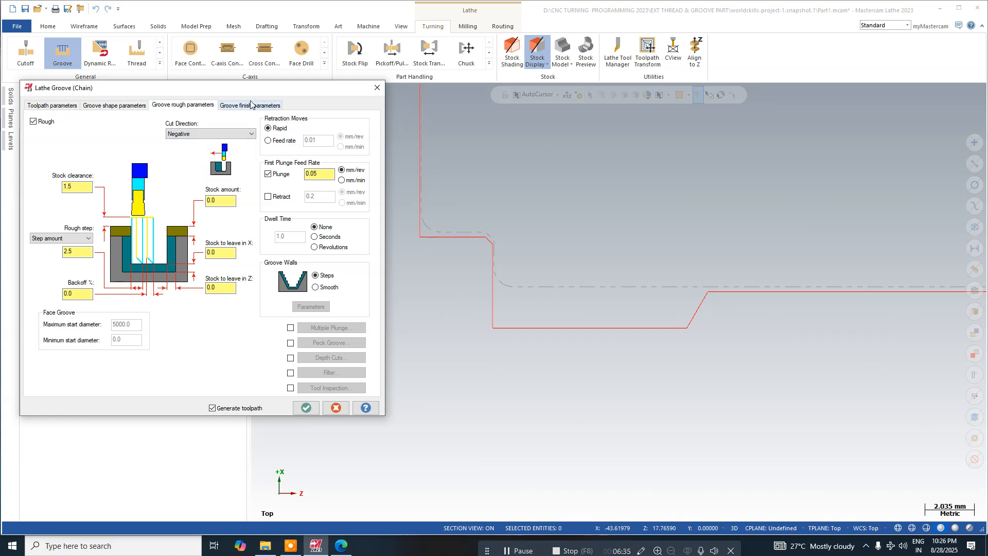
- Generate the groove toolpath with a finish stepover of 0, and save the part file
{"action": "left_click", "coordinate": [251, 105]}
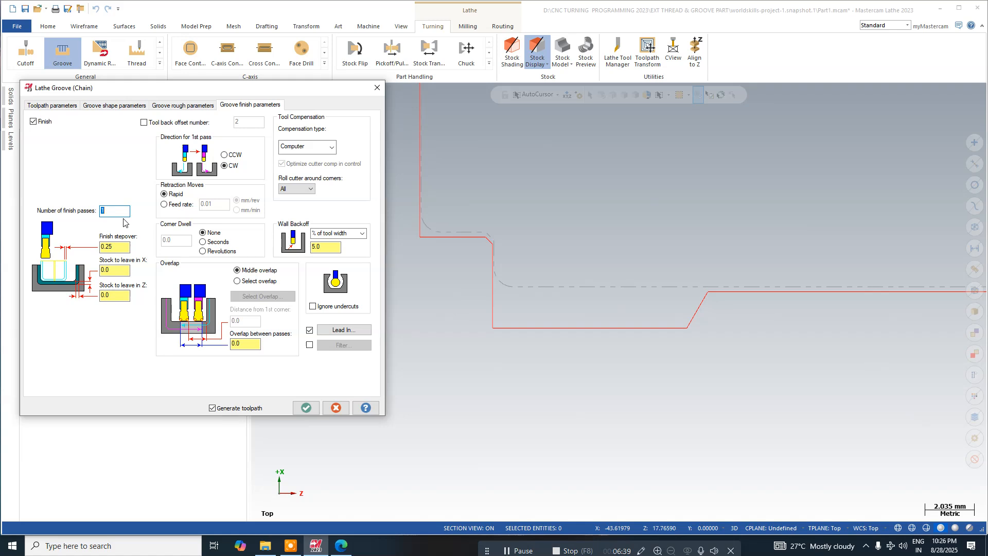
{"action": "double_click", "coordinate": [115, 246]}
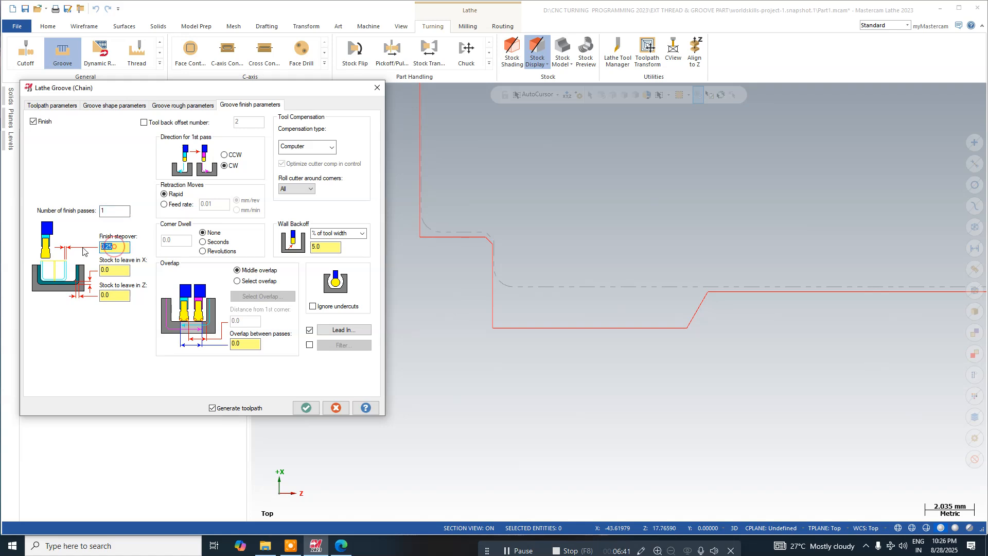
{"action": "type", "text": "0"}
{"action": "left_click", "coordinate": [306, 408]}
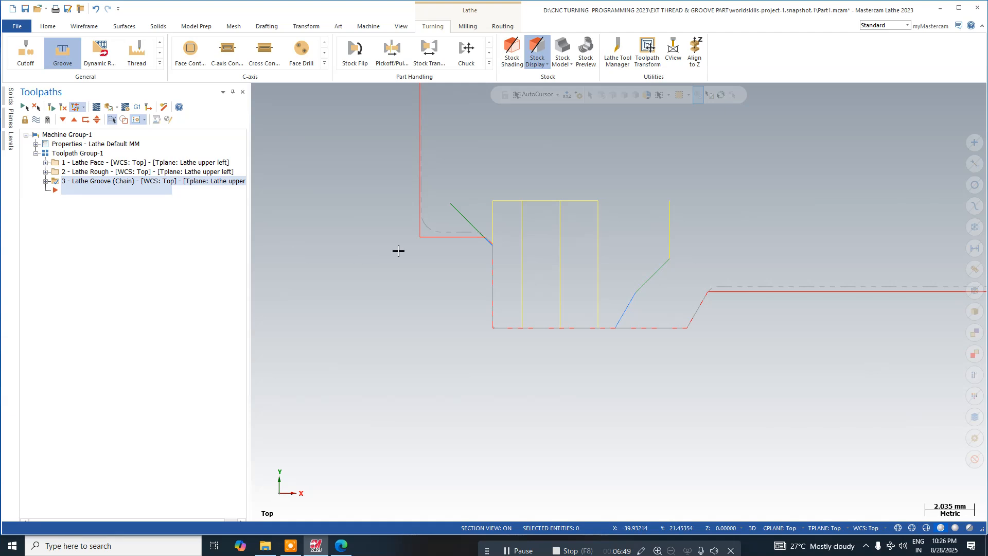
{"action": "scroll", "coordinate": [401, 249], "scroll_direction": "down", "scroll_amount": 4}
{"action": "key", "text": "ctrl+s"}
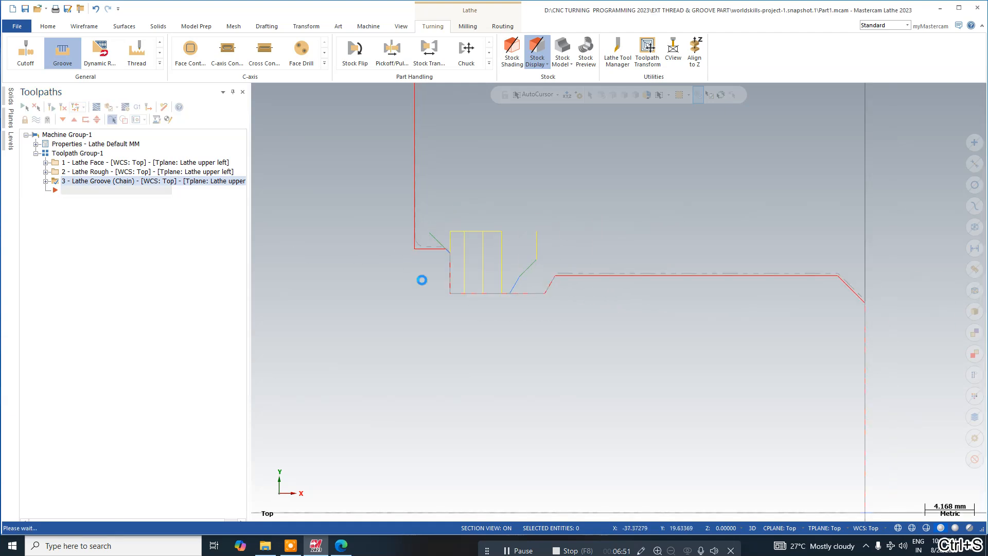
- Duplicate the Lathe Groove (Chain) operation by copying and pasting it at the end of the toolpath group
{"action": "scroll", "coordinate": [559, 306], "scroll_direction": "down", "scroll_amount": 4}
{"action": "scroll", "coordinate": [426, 302], "scroll_direction": "down", "scroll_amount": 4}
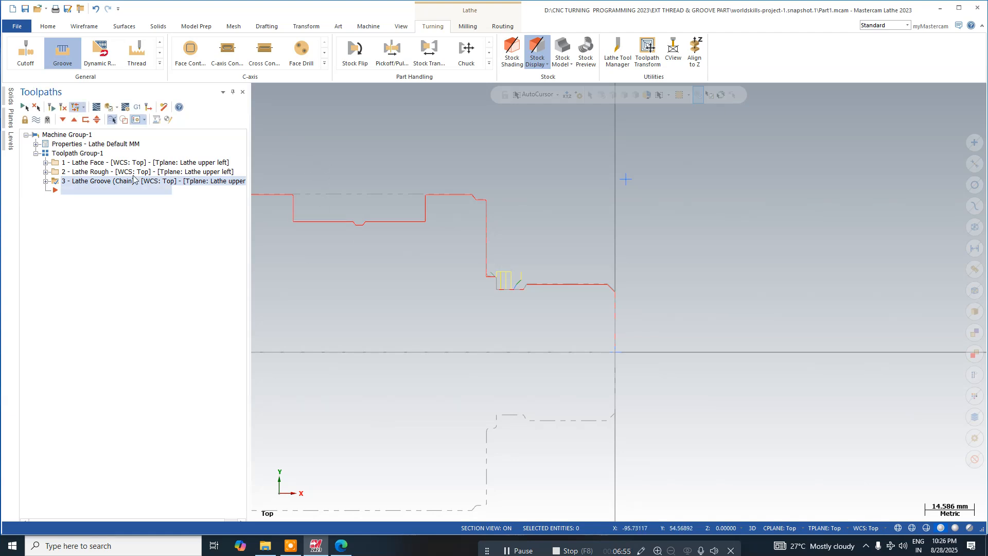
{"action": "right_click", "coordinate": [104, 184]}
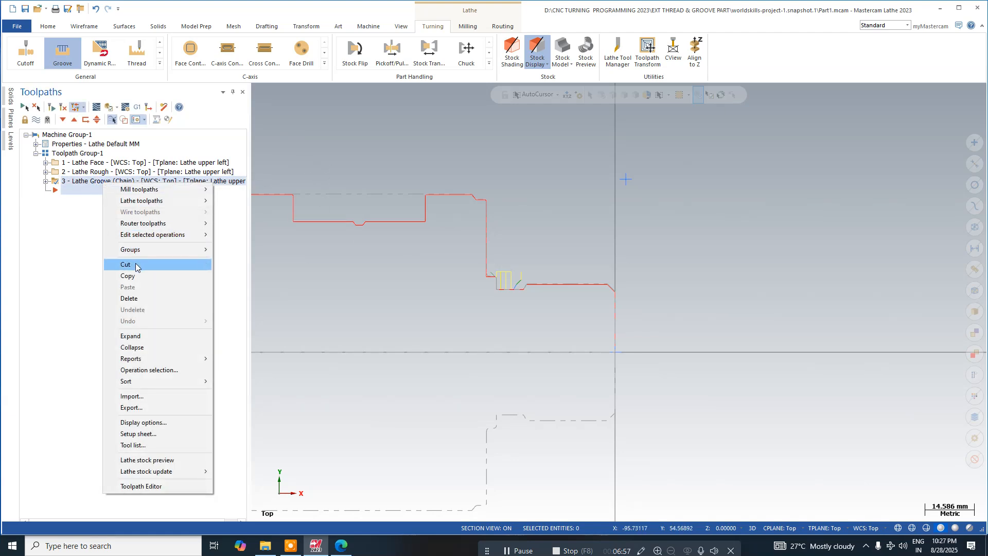
{"action": "left_click", "coordinate": [132, 276]}
{"action": "right_click", "coordinate": [84, 184]}
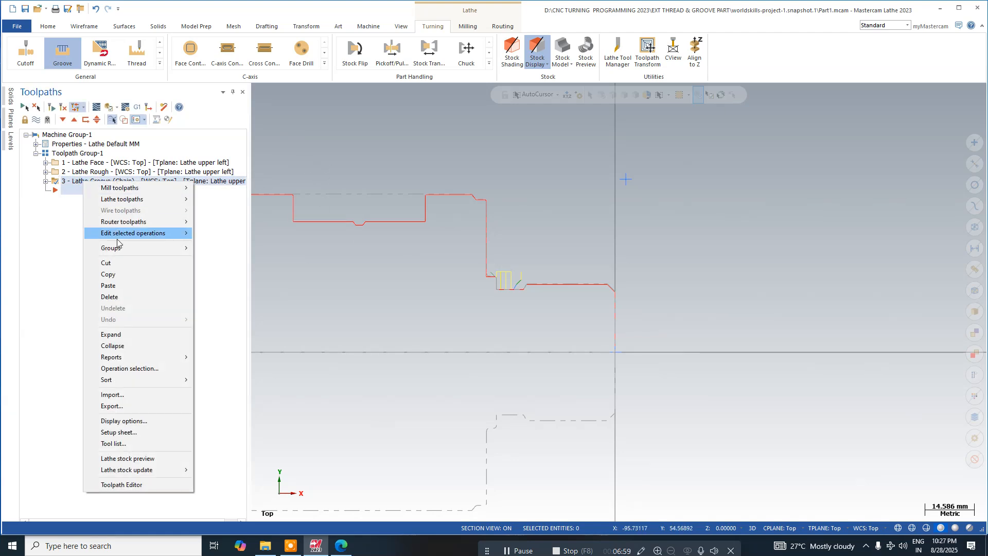
{"action": "left_click", "coordinate": [123, 286]}
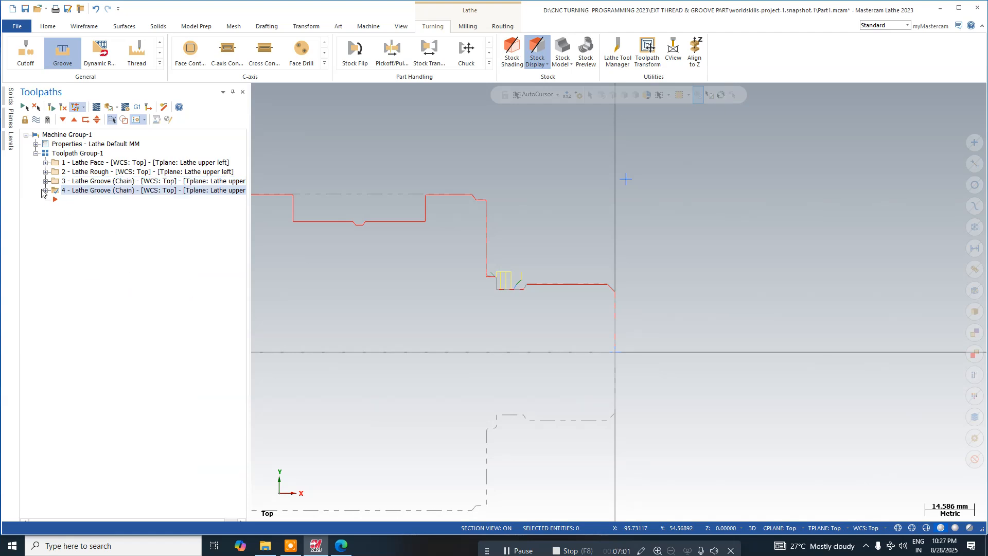
- Delete the existing chain from the copied groove operation's geometry
{"action": "left_click", "coordinate": [46, 190]}
{"action": "left_click", "coordinate": [94, 219]}
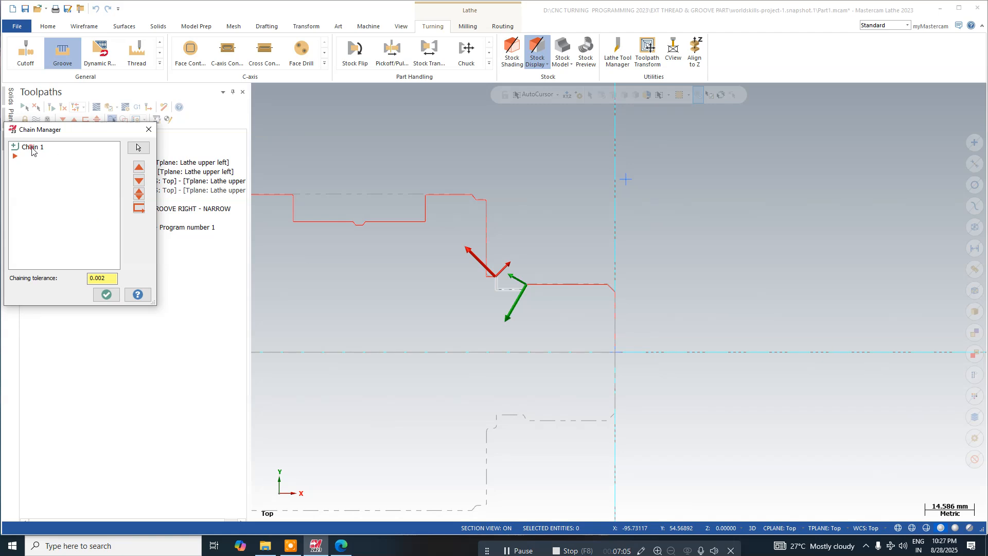
{"action": "left_click", "coordinate": [31, 147]}
{"action": "right_click", "coordinate": [32, 147]}
{"action": "left_click", "coordinate": [68, 259]}
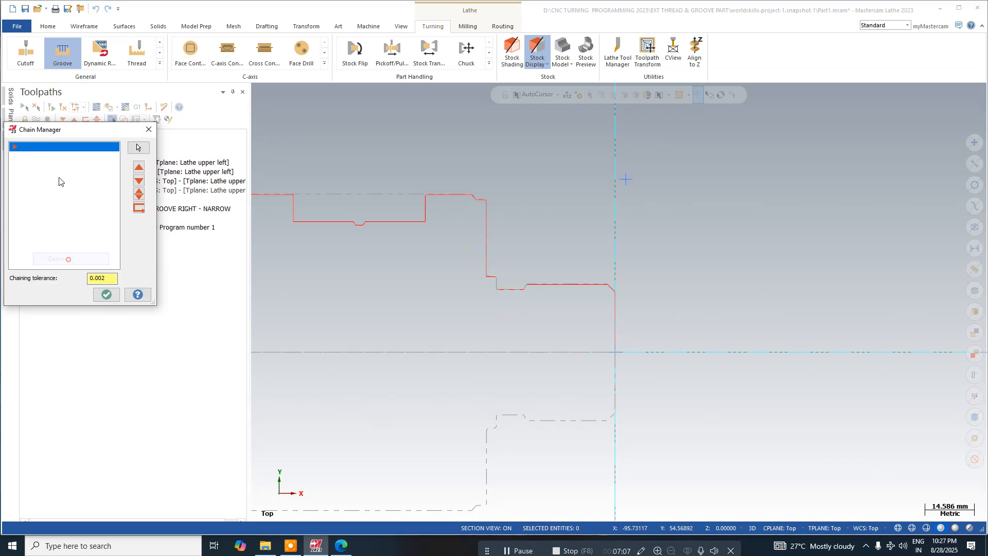
- Add a new chain to the copied operation along the wide groove in the large diameter, including both edge chamfers and the small floor recess
{"action": "right_click", "coordinate": [56, 159]}
{"action": "left_click", "coordinate": [72, 167]}
{"action": "scroll", "coordinate": [372, 193], "scroll_direction": "up", "scroll_amount": 8}
{"action": "scroll", "coordinate": [465, 201], "scroll_direction": "up", "scroll_amount": 2}
{"action": "left_click", "coordinate": [478, 204]}
{"action": "scroll", "coordinate": [626, 221], "scroll_direction": "down", "scroll_amount": 4}
{"action": "scroll", "coordinate": [644, 239], "scroll_direction": "down", "scroll_amount": 4}
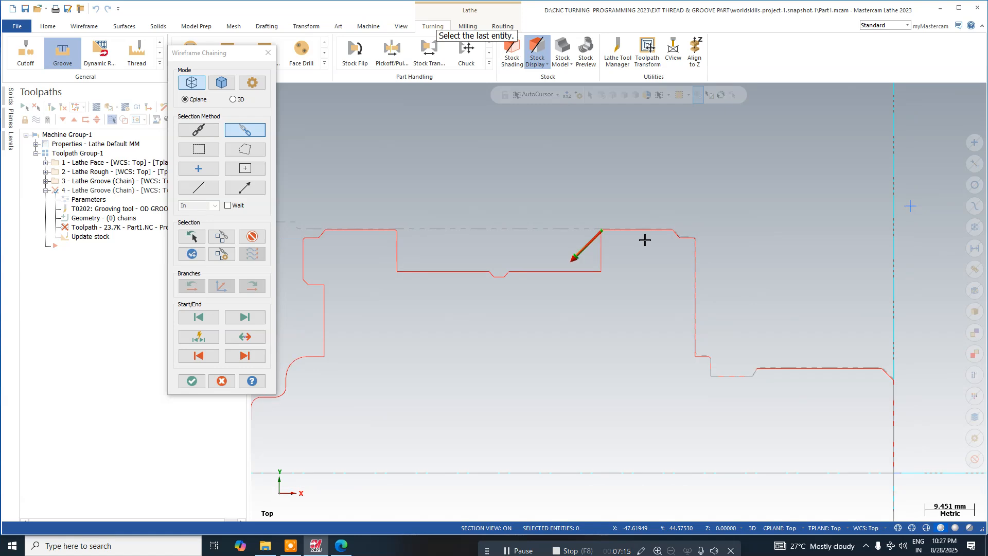
{"action": "scroll", "coordinate": [392, 235], "scroll_direction": "up", "scroll_amount": 2}
{"action": "scroll", "coordinate": [391, 232], "scroll_direction": "up", "scroll_amount": 6}
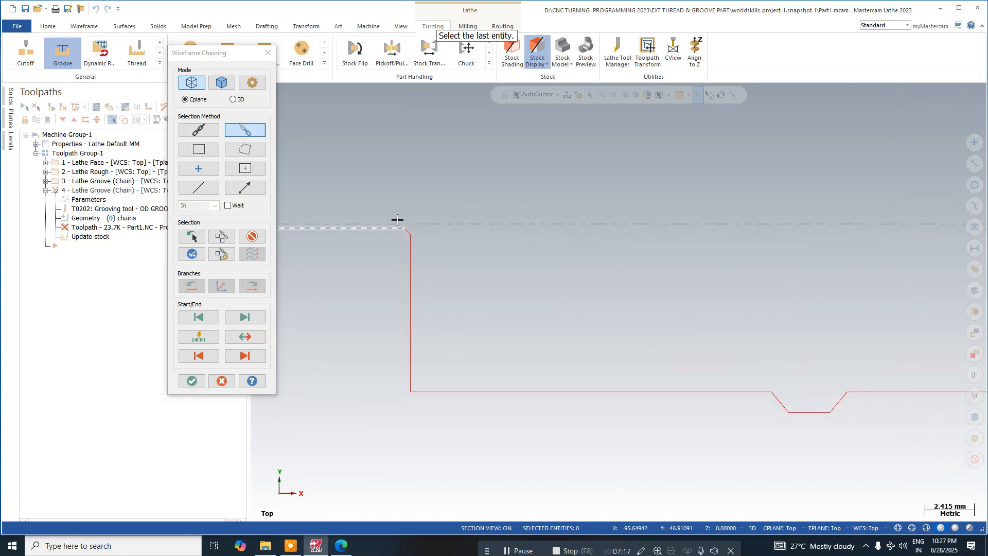
{"action": "left_click", "coordinate": [413, 235]}
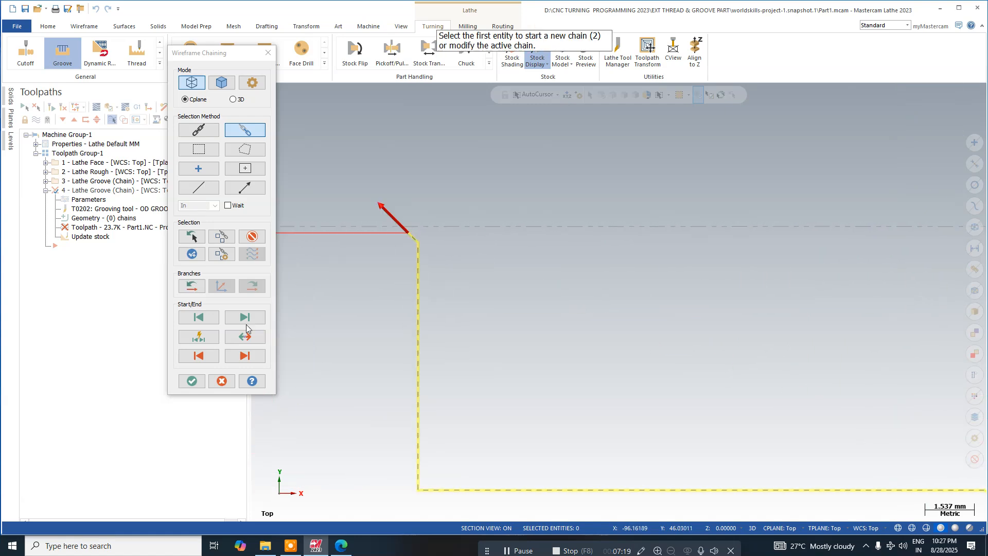
{"action": "left_click", "coordinate": [193, 381]}
{"action": "scroll", "coordinate": [316, 196], "scroll_direction": "down", "scroll_amount": 3}
{"action": "scroll", "coordinate": [360, 217], "scroll_direction": "down", "scroll_amount": 2}
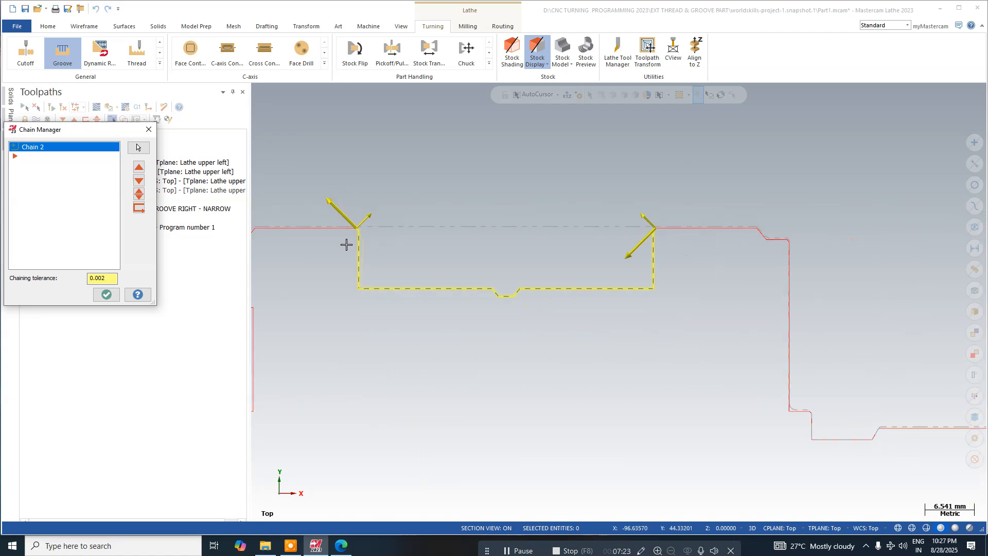
{"action": "left_click", "coordinate": [103, 298]}
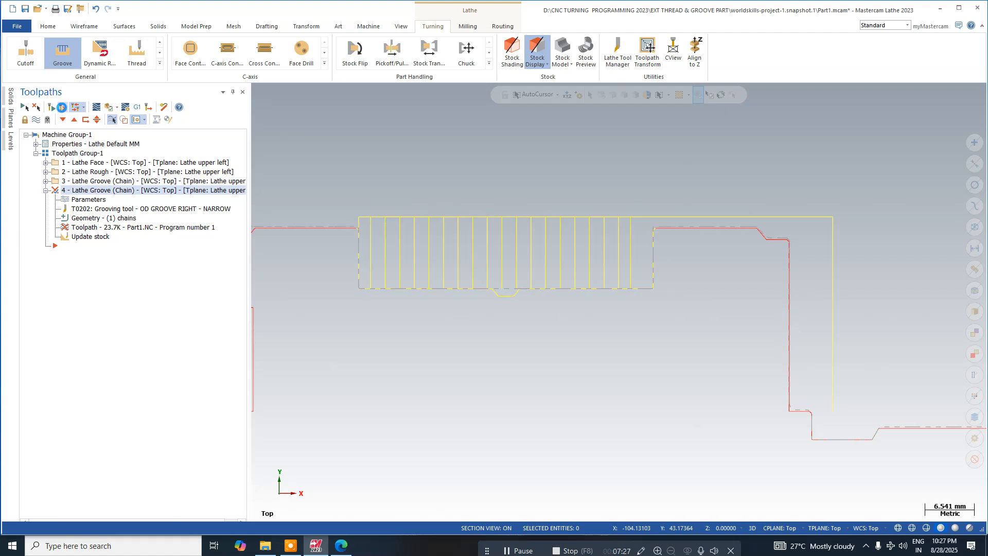
- Regenerate the copied groove operation, collapse it in the operations list, and save the part file
{"action": "left_click", "coordinate": [62, 107]}
{"action": "left_click", "coordinate": [73, 190]}
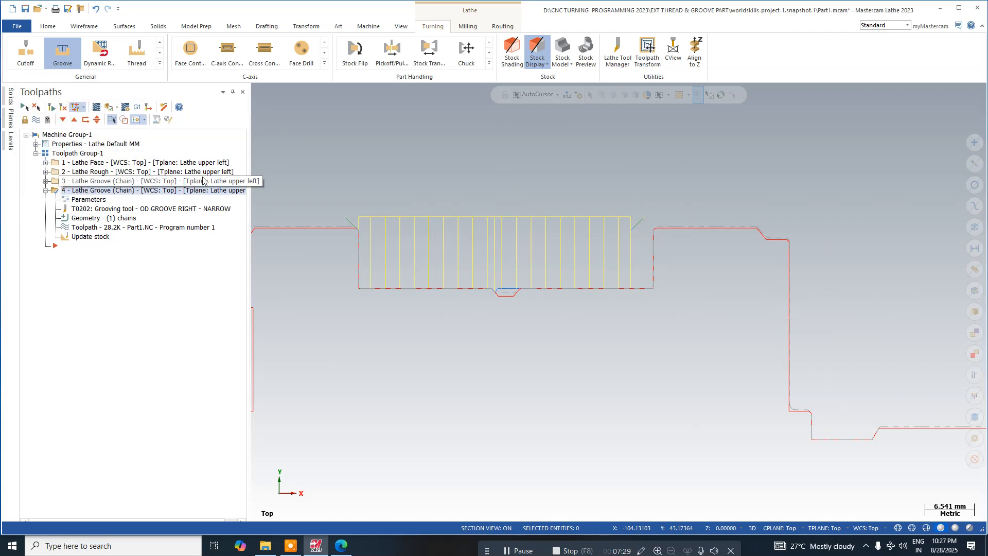
{"action": "left_click", "coordinate": [45, 190]}
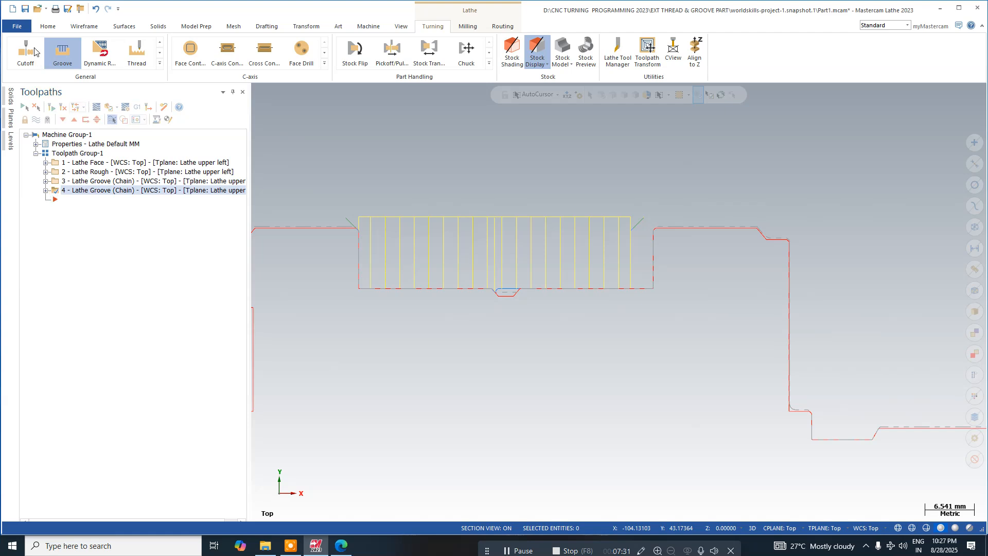
{"action": "left_click", "coordinate": [24, 8]}
{"action": "scroll", "coordinate": [320, 183], "scroll_direction": "down", "scroll_amount": 2}
{"action": "scroll", "coordinate": [320, 183], "scroll_direction": "down", "scroll_amount": 2}
{"action": "scroll", "coordinate": [489, 185], "scroll_direction": "down", "scroll_amount": 3}
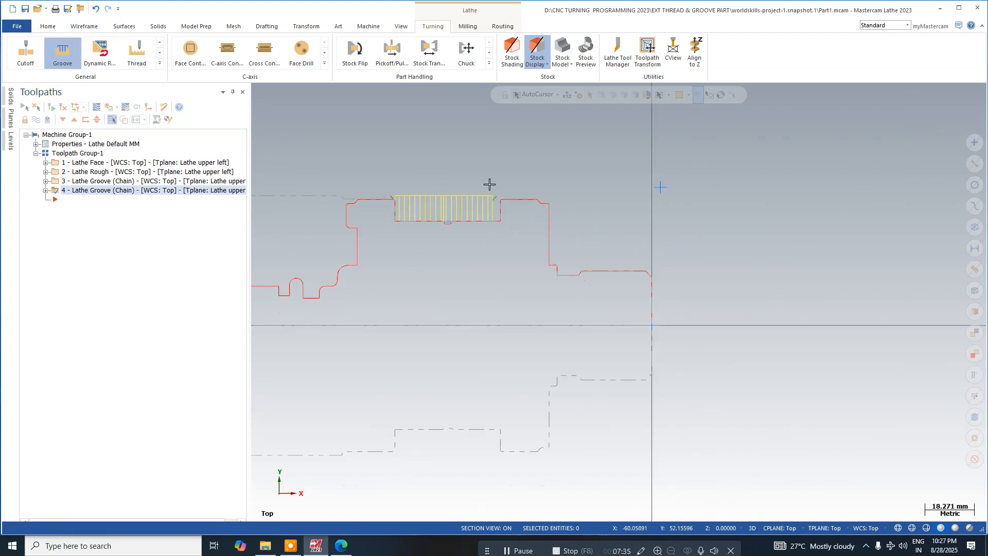
{"action": "left_click", "coordinate": [160, 43]}
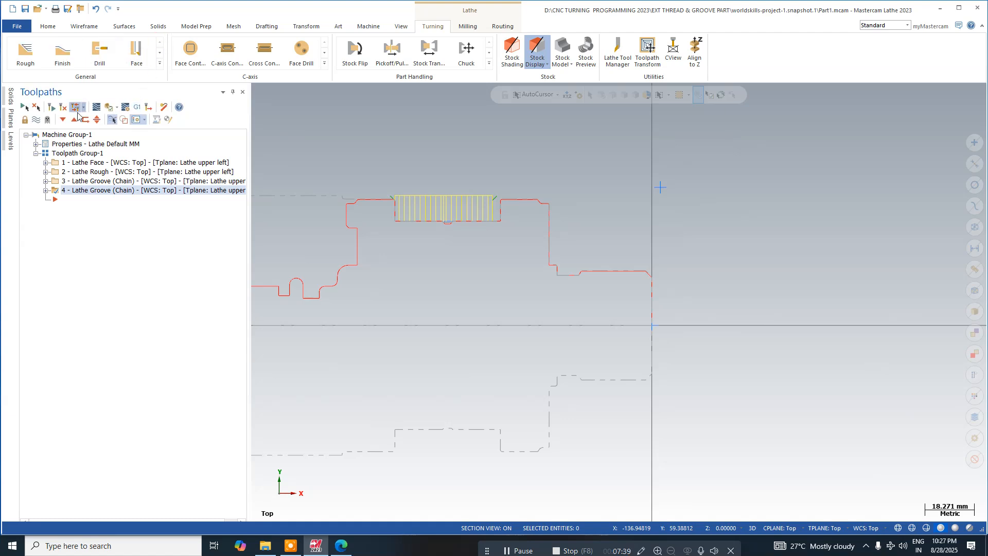
- Start a Lathe Finish toolpath with a partial chain from the front face to the far edge chamfer of the large diameter
{"action": "left_click", "coordinate": [67, 54]}
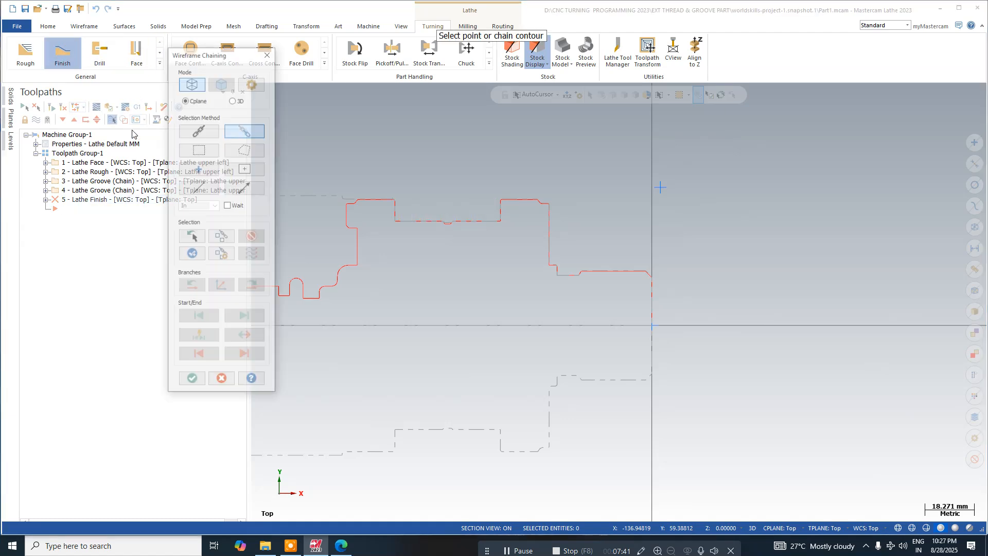
{"action": "left_click", "coordinate": [190, 237]}
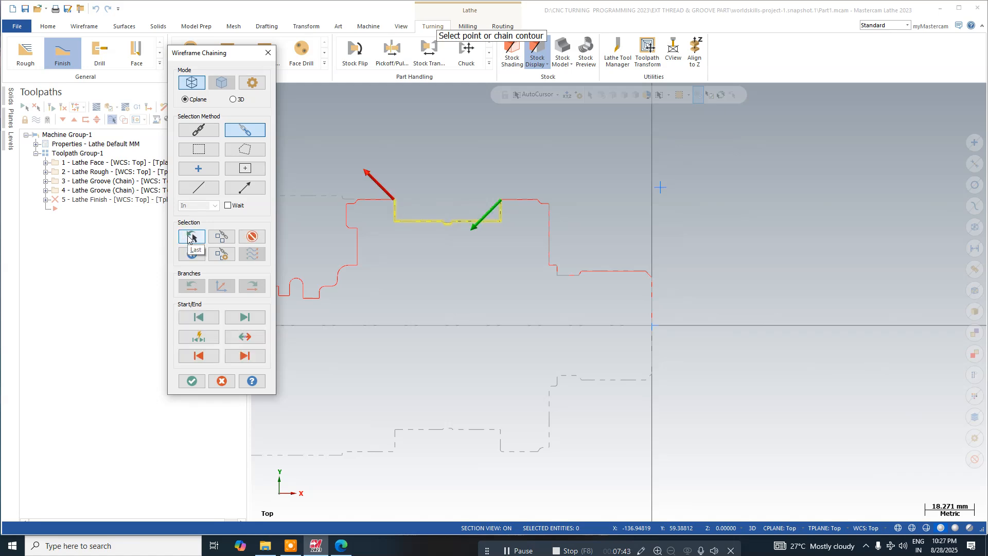
{"action": "left_click", "coordinate": [252, 237]}
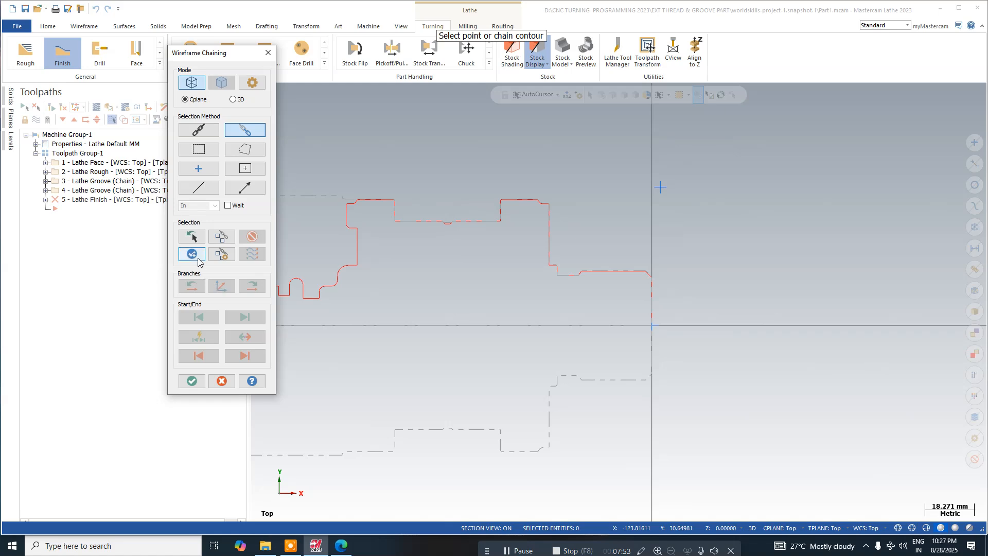
{"action": "scroll", "coordinate": [646, 278], "scroll_direction": "up", "scroll_amount": 2}
{"action": "scroll", "coordinate": [649, 278], "scroll_direction": "up", "scroll_amount": 2}
{"action": "left_click", "coordinate": [657, 309]}
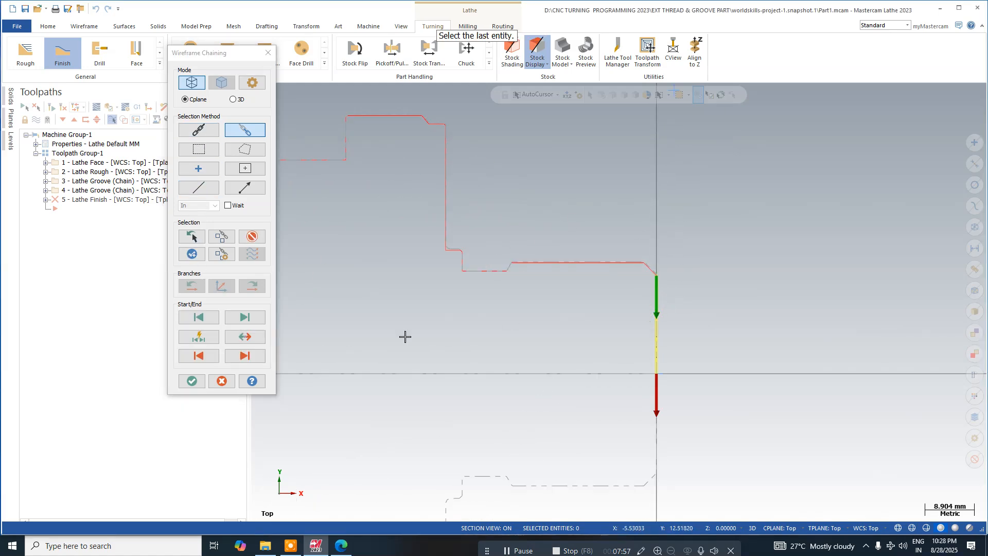
{"action": "left_click", "coordinate": [244, 336]}
{"action": "scroll", "coordinate": [728, 273], "scroll_direction": "down", "scroll_amount": 2}
{"action": "scroll", "coordinate": [727, 272], "scroll_direction": "down", "scroll_amount": 3}
{"action": "scroll", "coordinate": [425, 203], "scroll_direction": "up", "scroll_amount": 2}
{"action": "left_click", "coordinate": [419, 200]}
{"action": "left_click", "coordinate": [193, 381]}
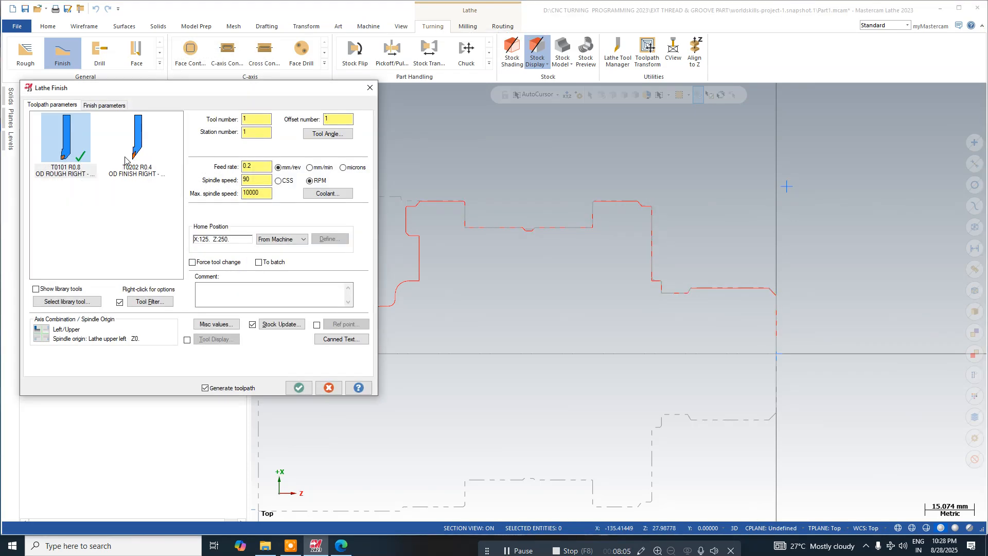
- Use the OD FINISH RIGHT R0.4 tool for the finish operation, with a finish stepover of 0 and 1 finish pass
{"action": "left_click", "coordinate": [135, 141]}
{"action": "left_click", "coordinate": [100, 105]}
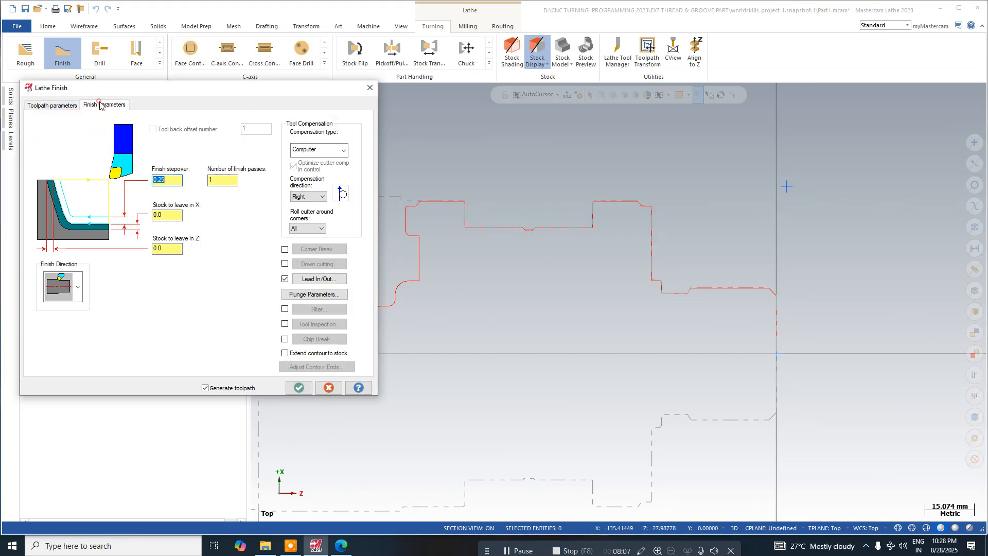
{"action": "type", "text": "0"}
{"action": "type", "text": "1"}
{"action": "left_click", "coordinate": [298, 388]}
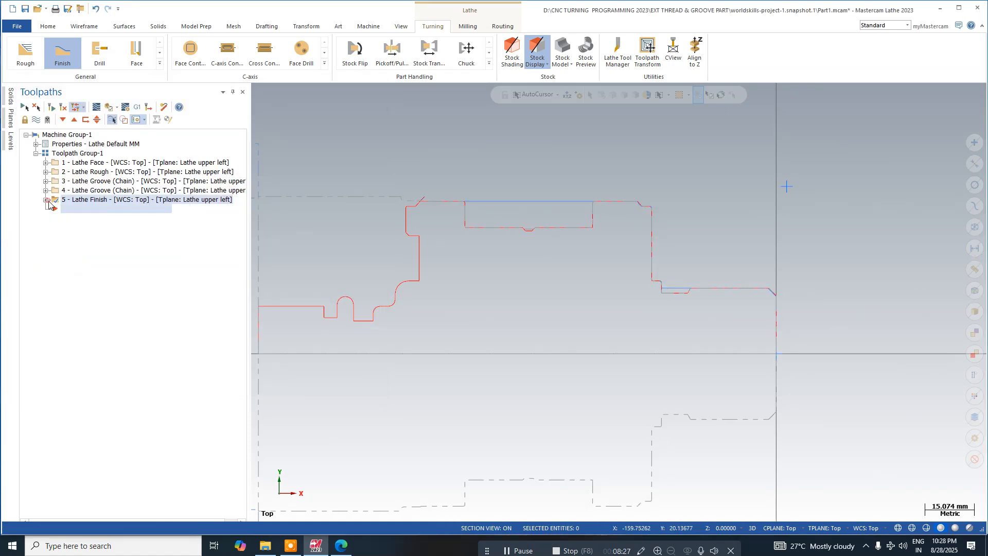
- Backplot the Lathe Finish operation and examine where the toolpath exits at the far end of the large diameter
{"action": "left_click", "coordinate": [46, 200]}
{"action": "key", "text": "alt+t"}
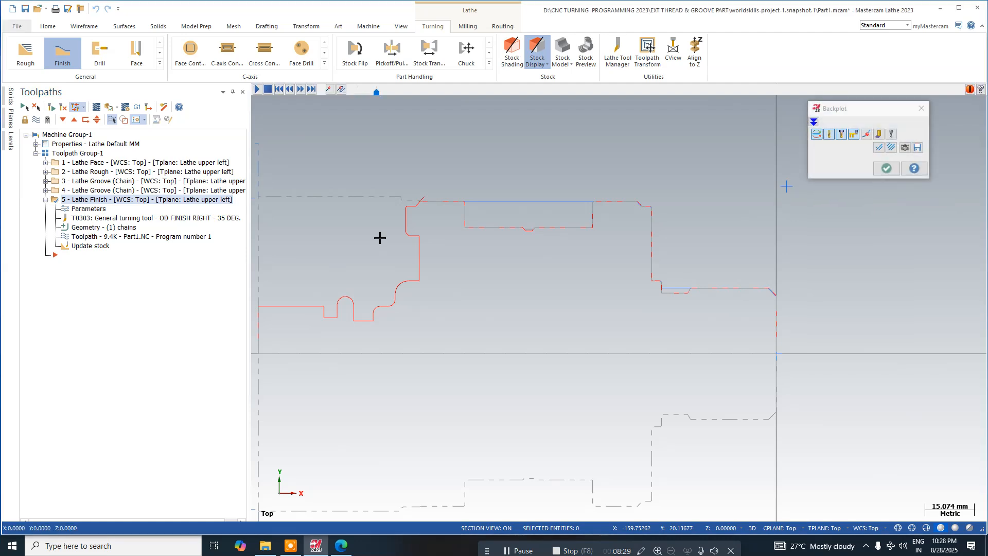
{"action": "scroll", "coordinate": [452, 245], "scroll_direction": "down", "scroll_amount": 3}
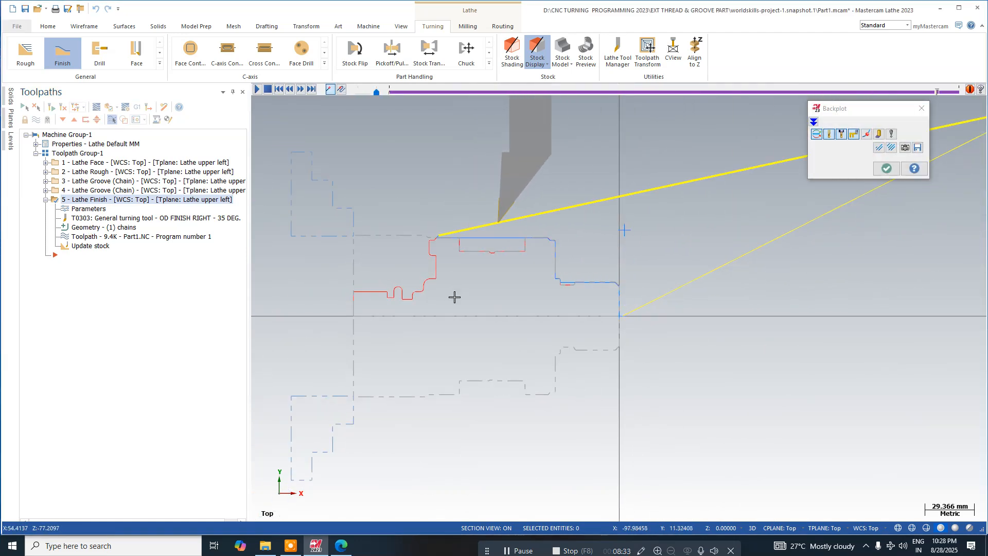
{"action": "left_click", "coordinate": [886, 168]}
{"action": "scroll", "coordinate": [425, 236], "scroll_direction": "up", "scroll_amount": 4}
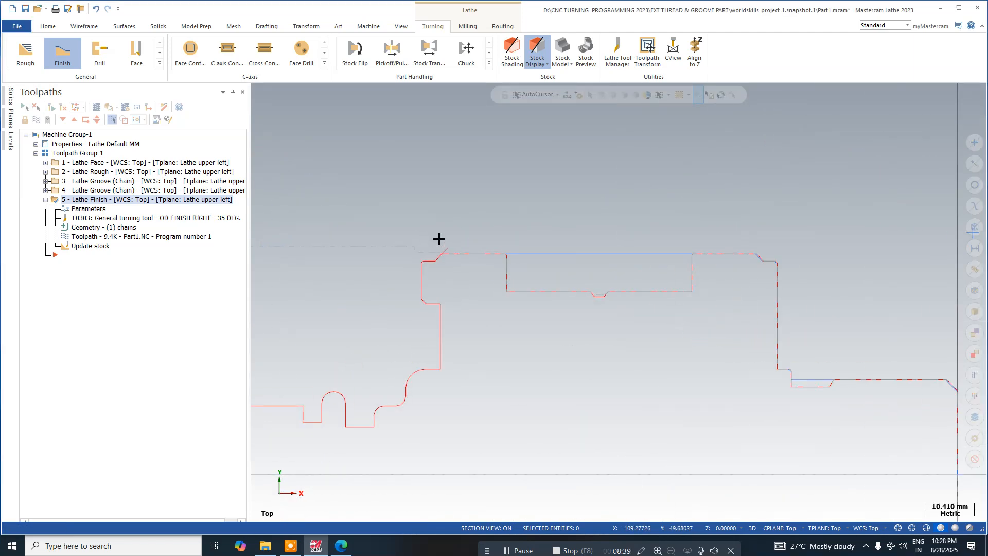
{"action": "scroll", "coordinate": [439, 239], "scroll_direction": "down", "scroll_amount": 1}
- Set the finish operation to calculate its entry and exit vectors automatically, and extend the end of the contour by 3 mm
{"action": "left_click", "coordinate": [91, 210]}
{"action": "left_click", "coordinate": [104, 104]}
{"action": "left_click", "coordinate": [327, 278]}
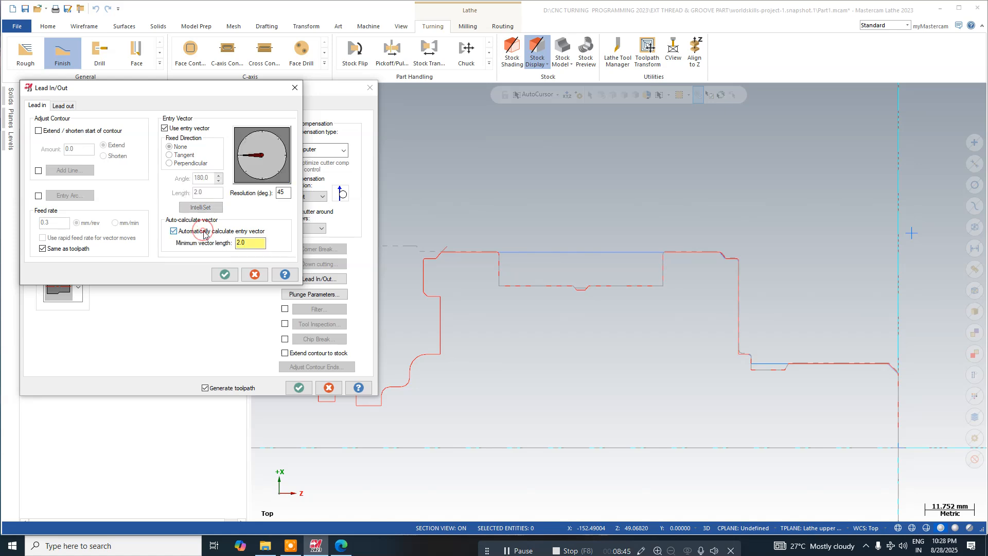
{"action": "left_click", "coordinate": [67, 107]}
{"action": "left_click", "coordinate": [48, 131]}
{"action": "left_click", "coordinate": [72, 148]}
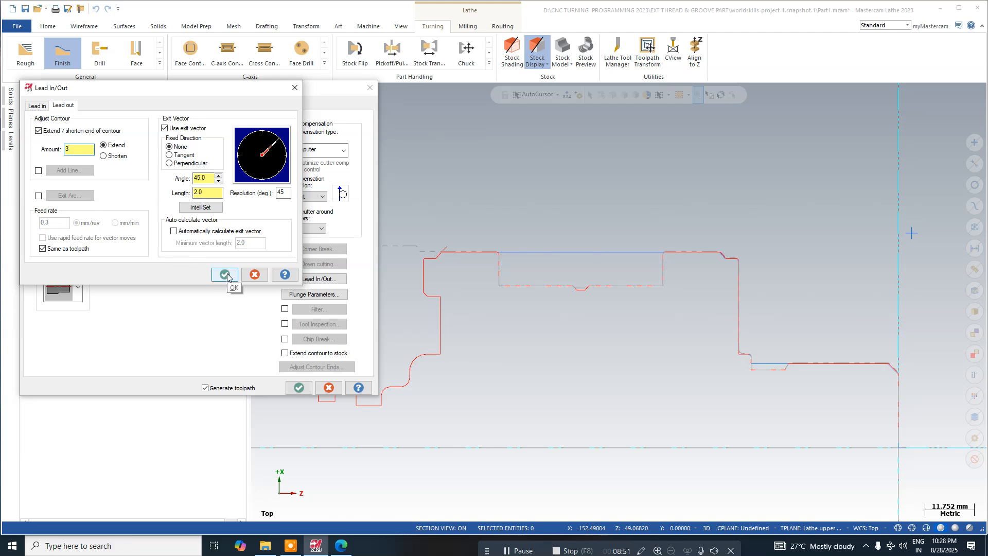
{"action": "left_click", "coordinate": [181, 231]}
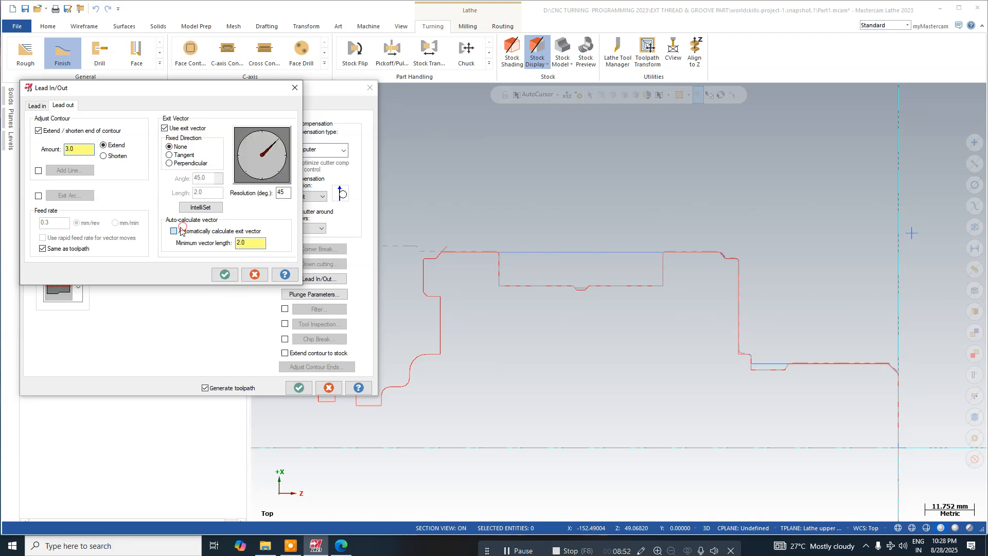
{"action": "left_click", "coordinate": [228, 274]}
{"action": "left_click", "coordinate": [299, 387]}
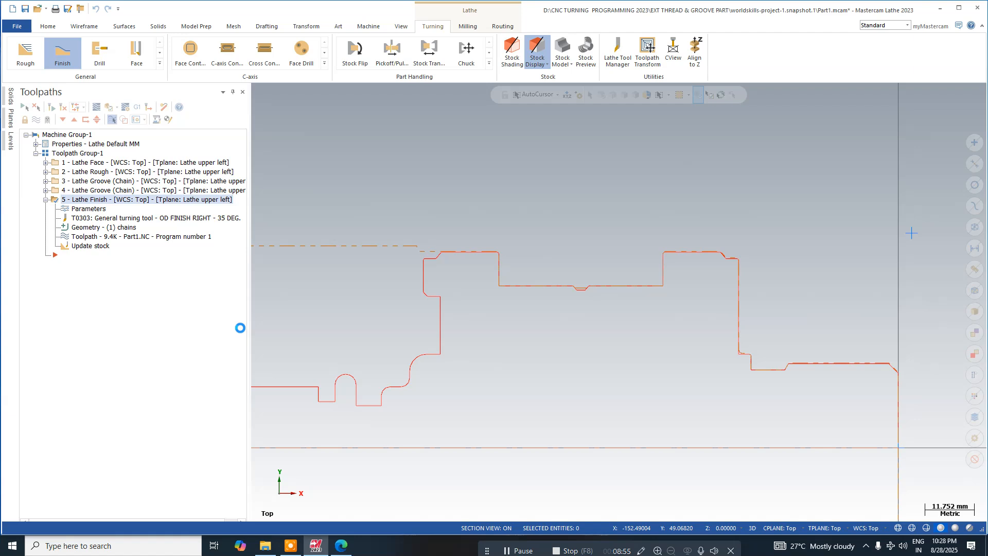
- Collapse the Lathe Finish operation in the operations list and save the part file
{"action": "left_click", "coordinate": [46, 200]}
{"action": "key", "text": "ctrl+s"}
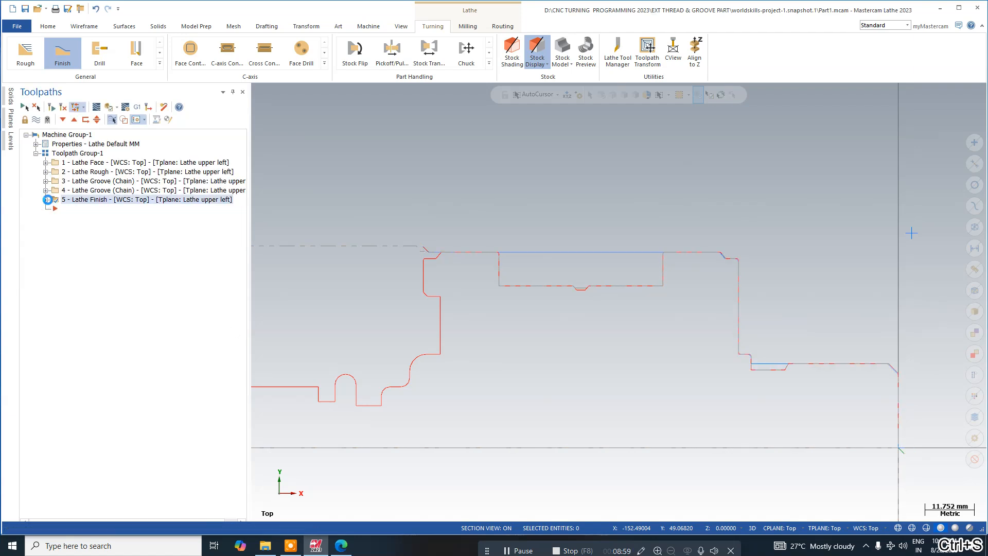
{"action": "left_click", "coordinate": [25, 10]}
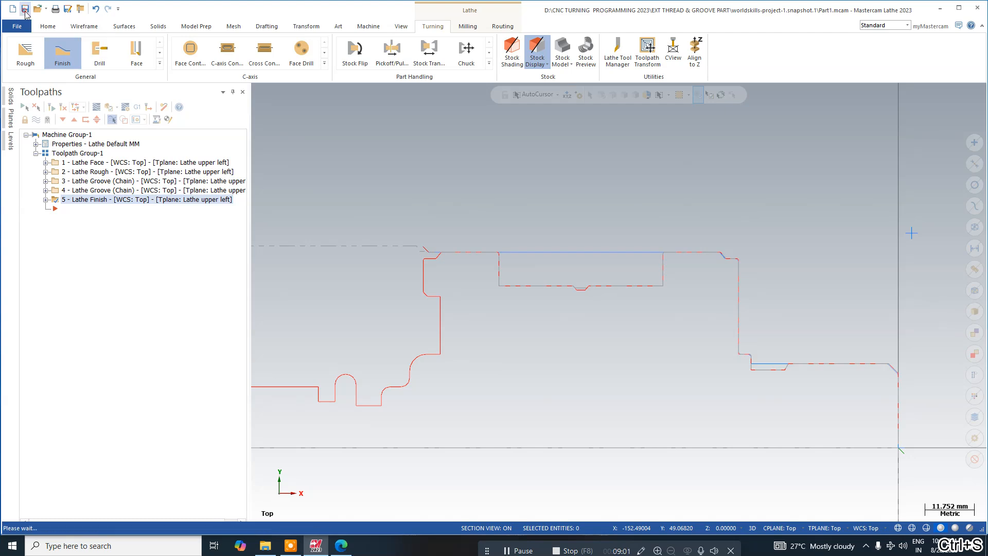
- Duplicate the wide-groove Lathe Groove (Chain) operation by copying and pasting it after the Lathe Finish operation
{"action": "scroll", "coordinate": [358, 170], "scroll_direction": "down", "scroll_amount": 2}
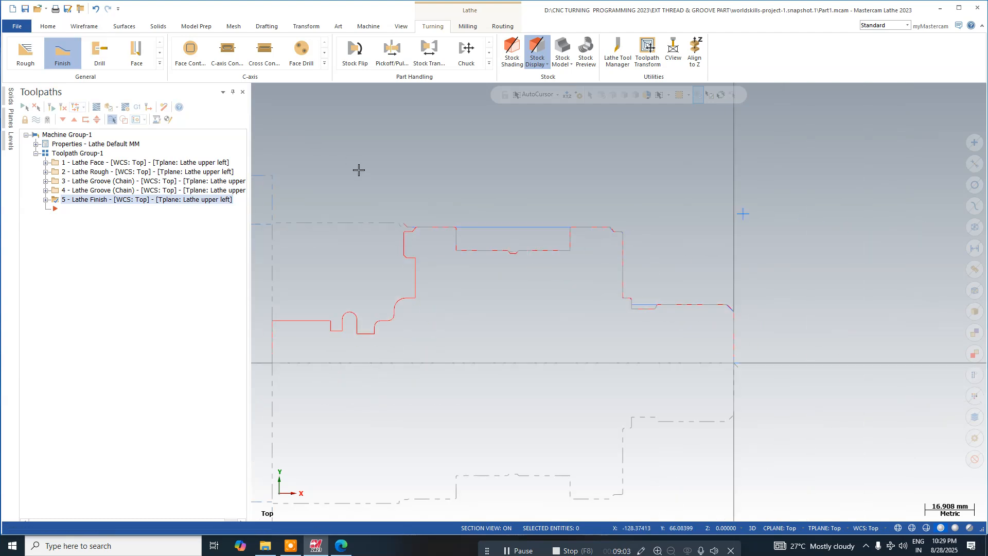
{"action": "scroll", "coordinate": [453, 214], "scroll_direction": "up", "scroll_amount": 4}
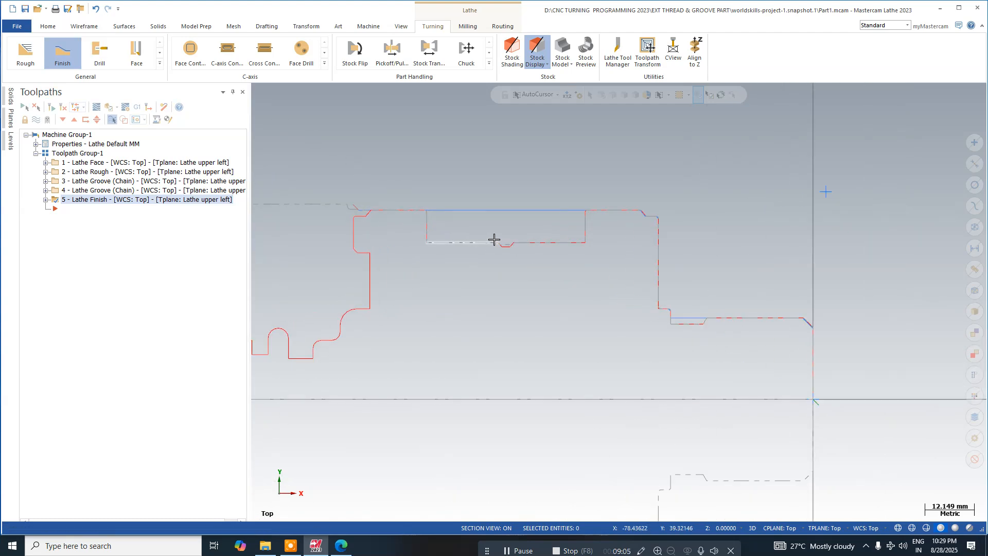
{"action": "scroll", "coordinate": [490, 237], "scroll_direction": "up", "scroll_amount": 3}
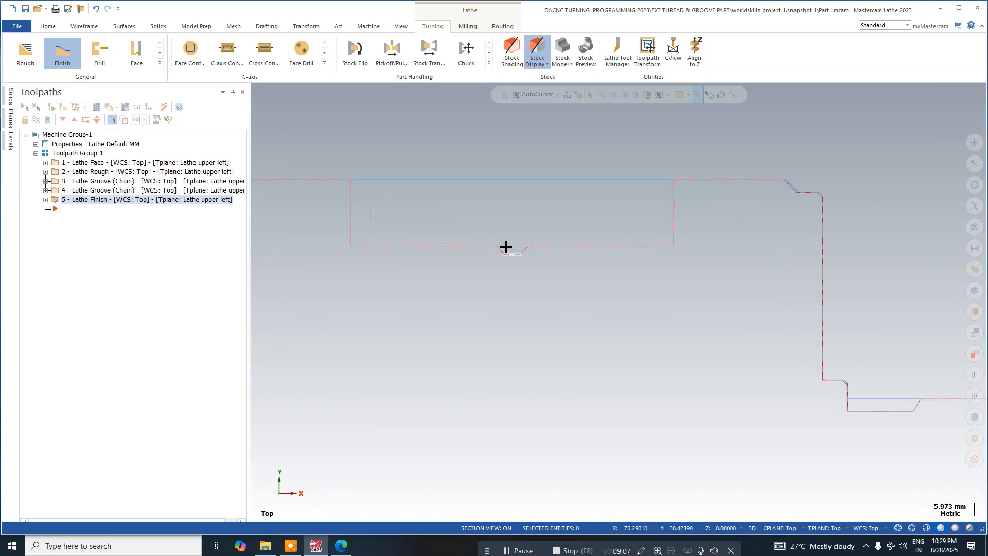
{"action": "scroll", "coordinate": [452, 223], "scroll_direction": "down", "scroll_amount": 2}
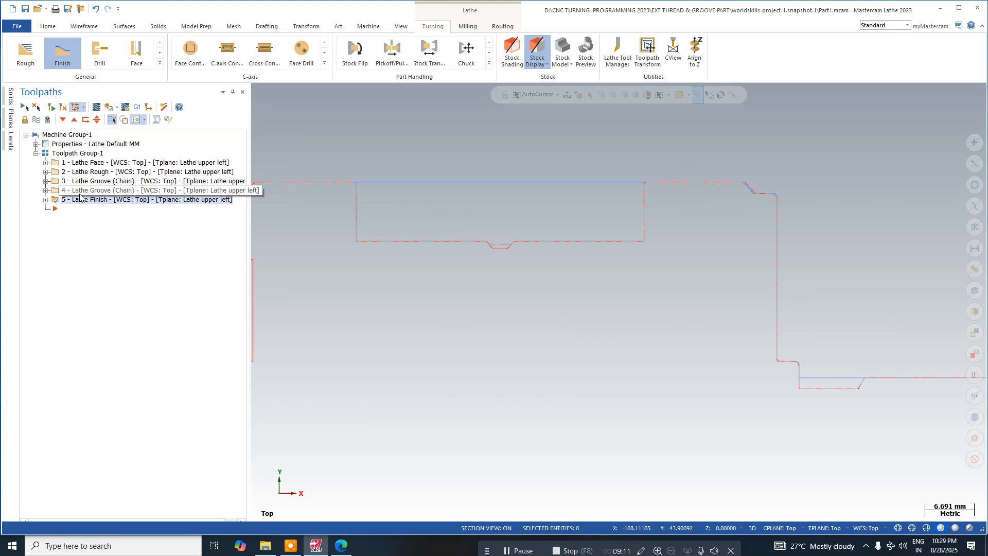
{"action": "scroll", "coordinate": [379, 174], "scroll_direction": "down", "scroll_amount": 2}
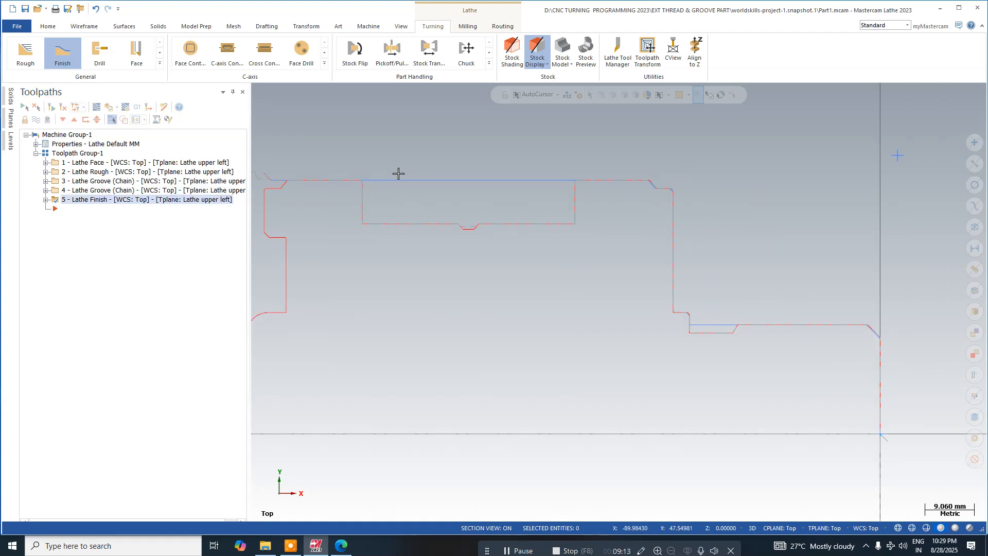
{"action": "scroll", "coordinate": [399, 174], "scroll_direction": "up", "scroll_amount": 1}
{"action": "left_click", "coordinate": [90, 192]}
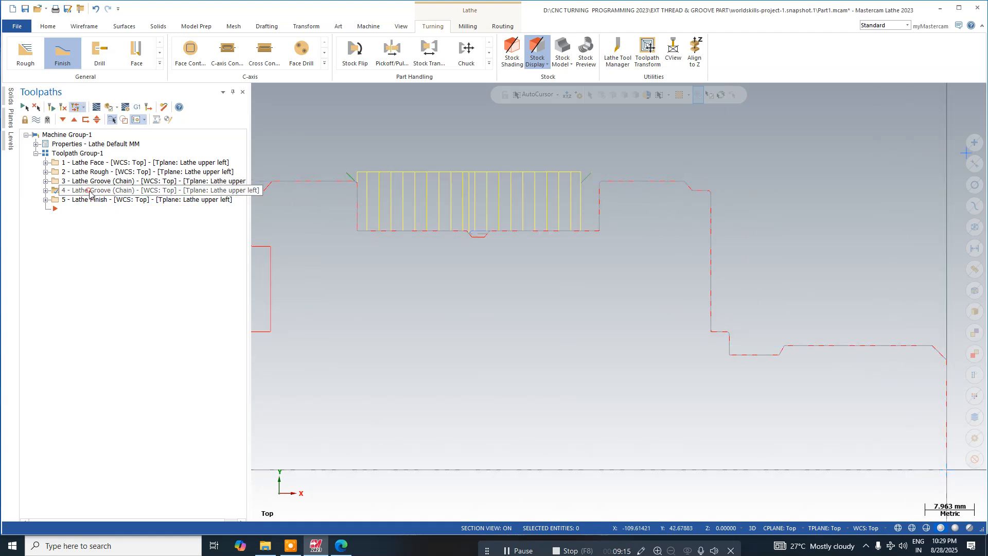
{"action": "right_click", "coordinate": [90, 193]}
{"action": "left_click", "coordinate": [128, 286]}
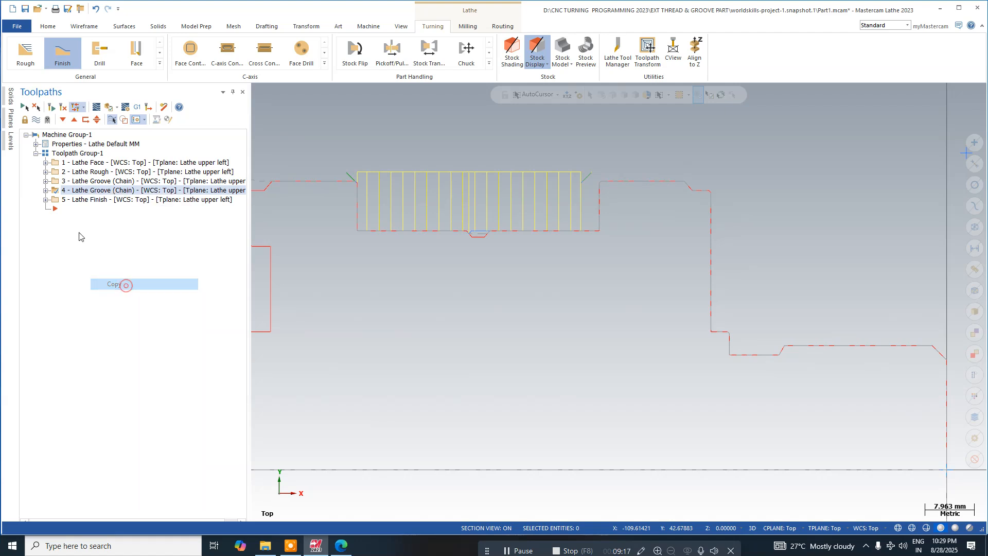
{"action": "right_click", "coordinate": [75, 214]}
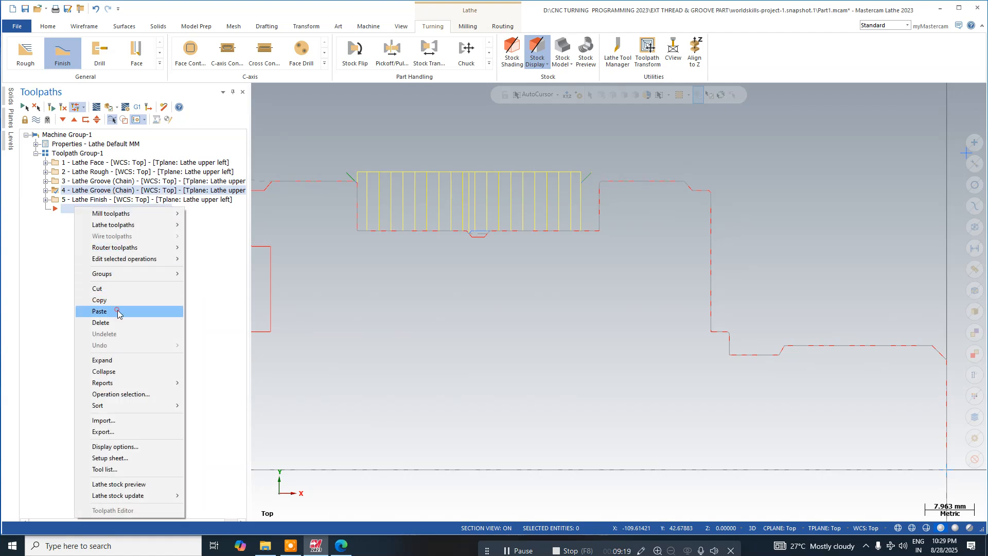
{"action": "left_click", "coordinate": [117, 310]}
- Switch the copied groove operation to the T0404 OD GROOVE CENTER - NARROW tool, R0.1 W1.85, reviewing its shape, rough and finish parameters
{"action": "left_click", "coordinate": [45, 209]}
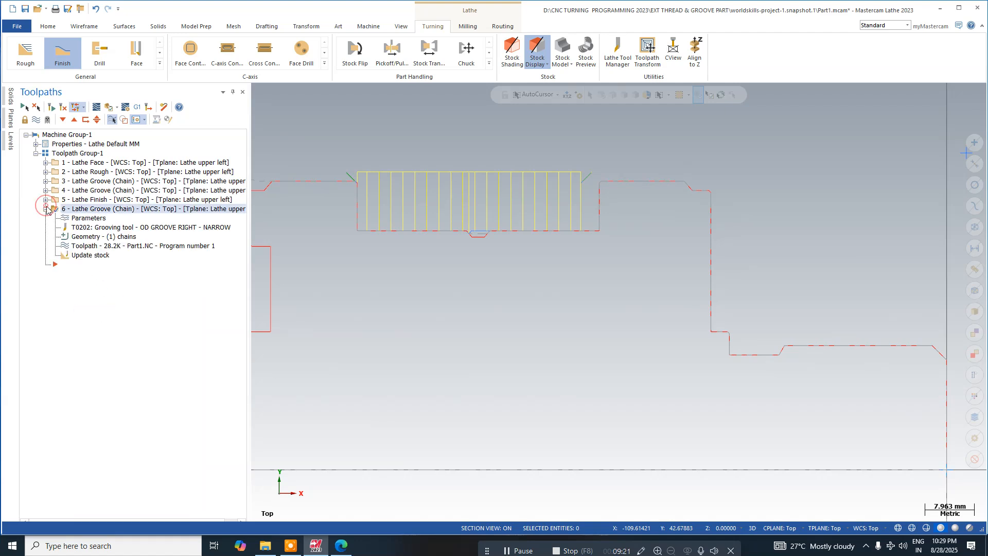
{"action": "left_click", "coordinate": [88, 218]}
{"action": "left_click", "coordinate": [52, 105]}
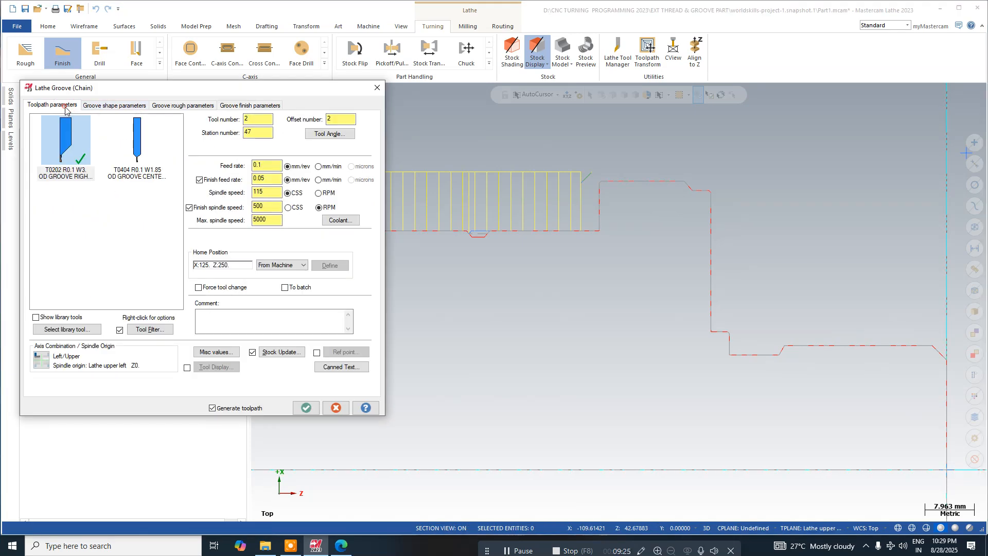
{"action": "left_click", "coordinate": [116, 106]}
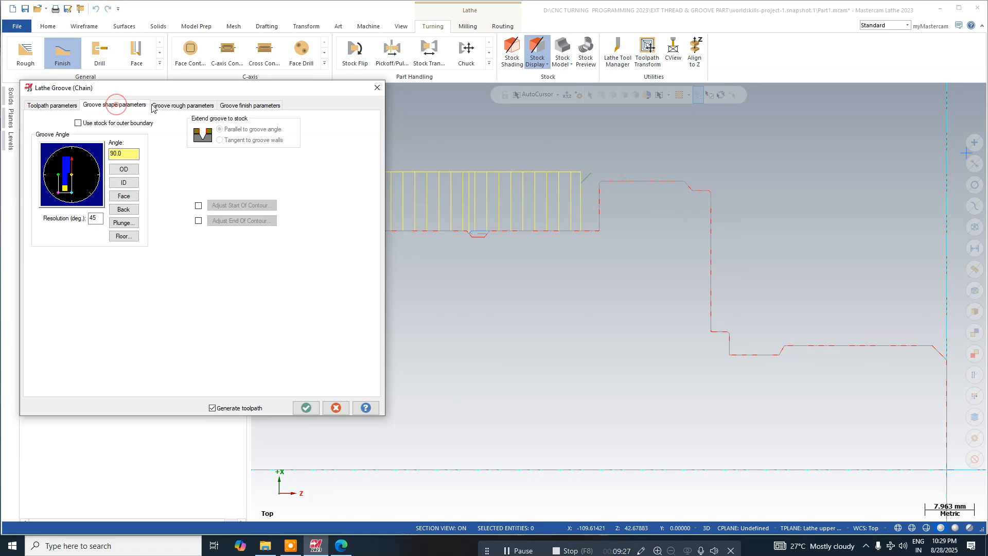
{"action": "left_click", "coordinate": [165, 105]}
{"action": "left_click", "coordinate": [256, 106]}
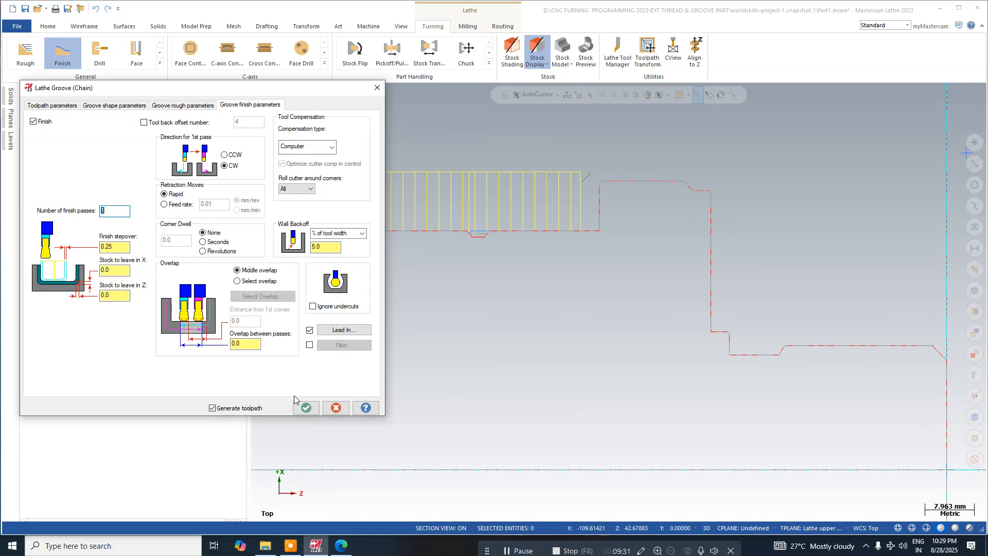
{"action": "left_click", "coordinate": [304, 408]}
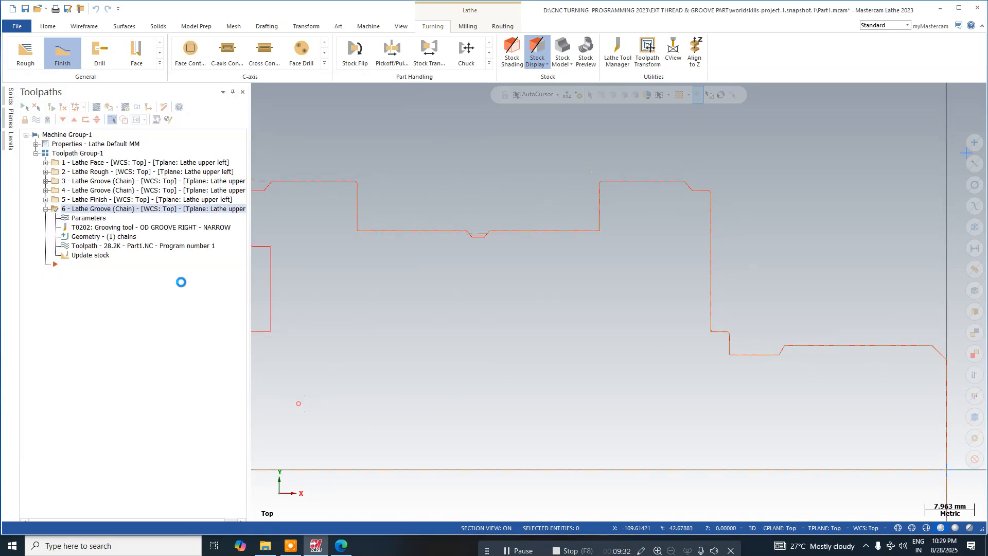
- Delete the wide-groove chain from the geometry of the new groove operation
{"action": "left_click", "coordinate": [90, 238]}
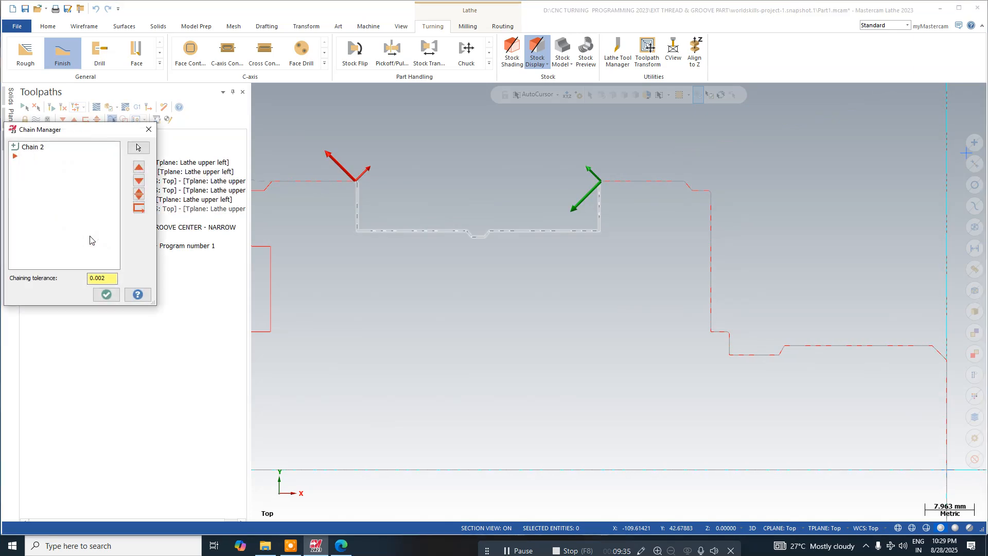
{"action": "left_click", "coordinate": [29, 148]}
{"action": "right_click", "coordinate": [30, 148]}
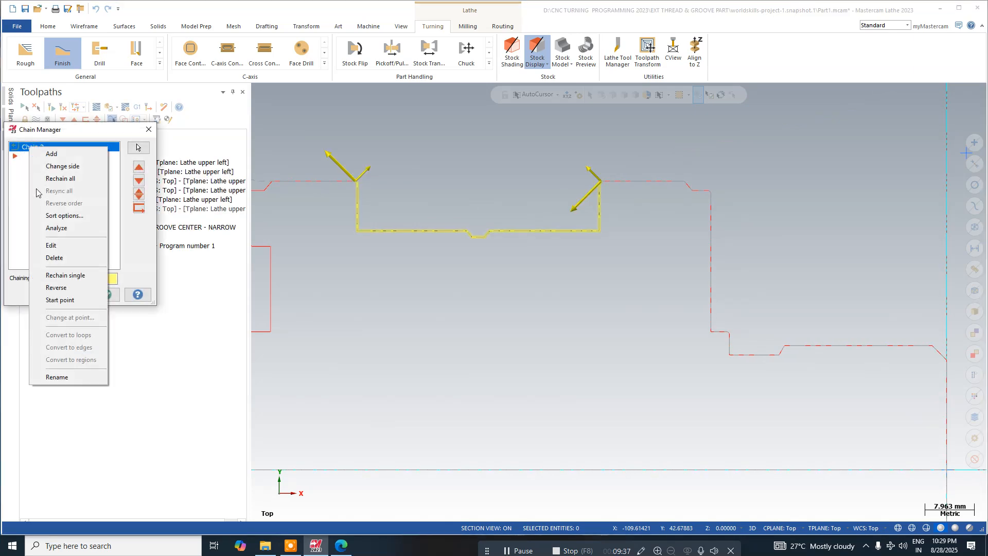
{"action": "left_click", "coordinate": [68, 262]}
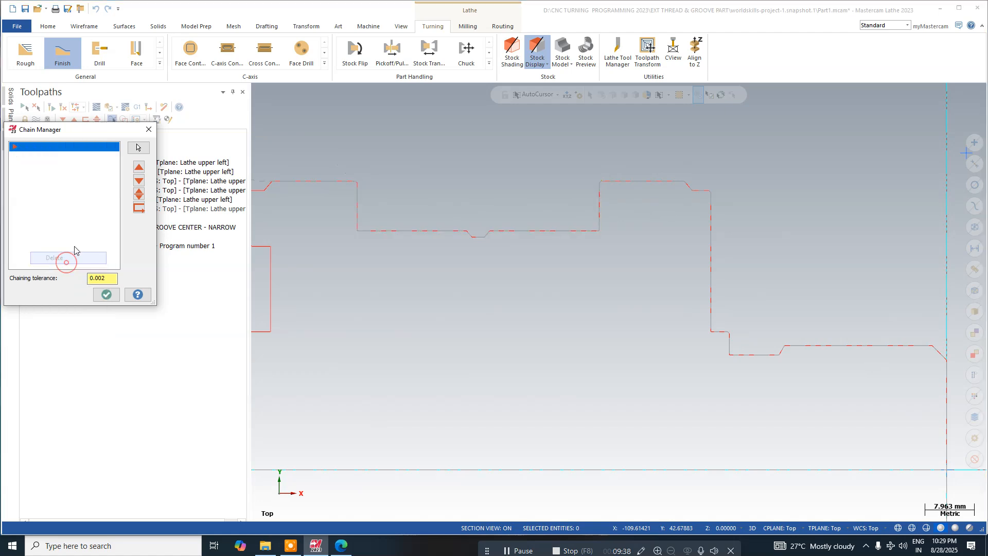
- Add a new chain to the groove operation along the small tapered recess in the wide groove's floor
{"action": "right_click", "coordinate": [73, 176]}
{"action": "left_click", "coordinate": [94, 182]}
{"action": "scroll", "coordinate": [474, 232], "scroll_direction": "up", "scroll_amount": 4}
{"action": "scroll", "coordinate": [502, 230], "scroll_direction": "up", "scroll_amount": 2}
{"action": "left_click", "coordinate": [510, 235]}
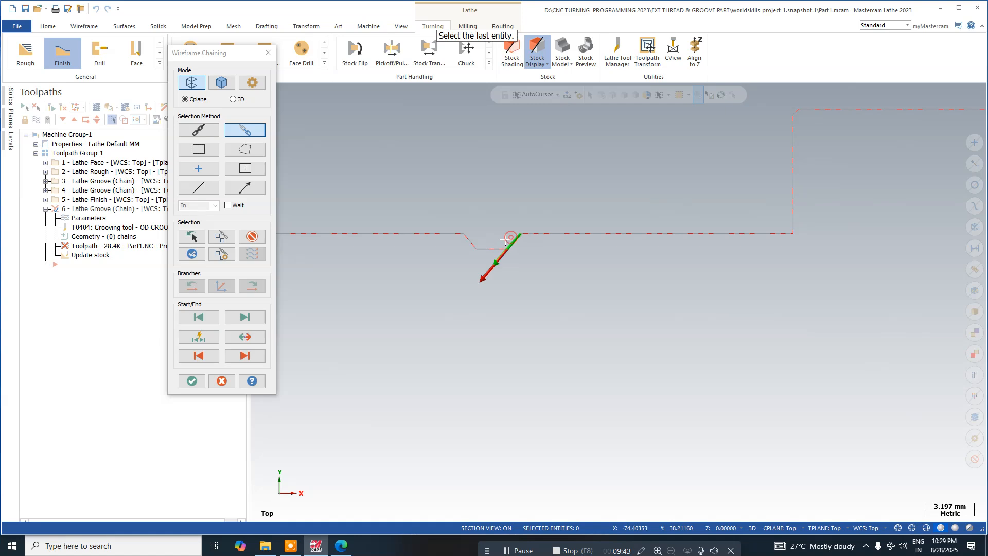
{"action": "left_click", "coordinate": [472, 239]}
{"action": "left_click", "coordinate": [191, 381]}
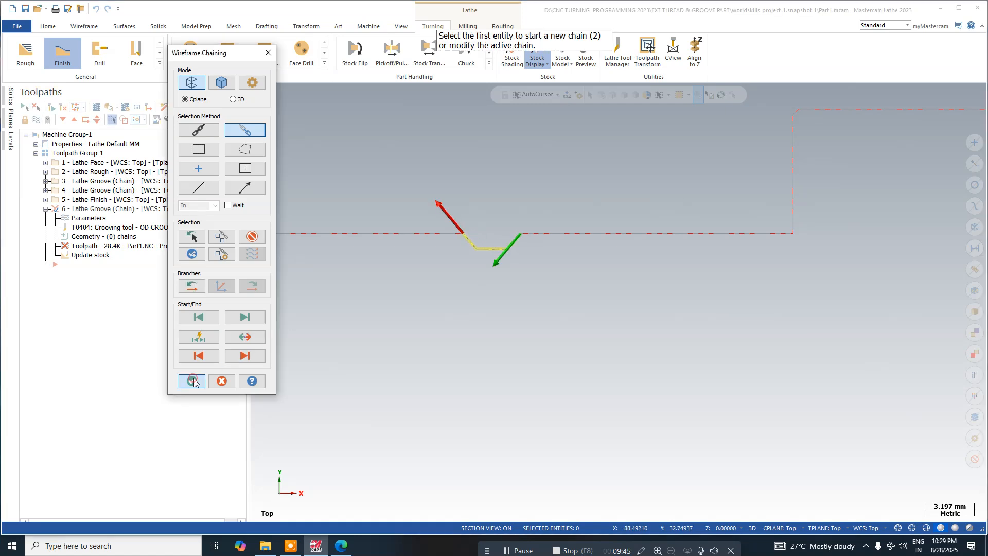
{"action": "left_click", "coordinate": [106, 294]}
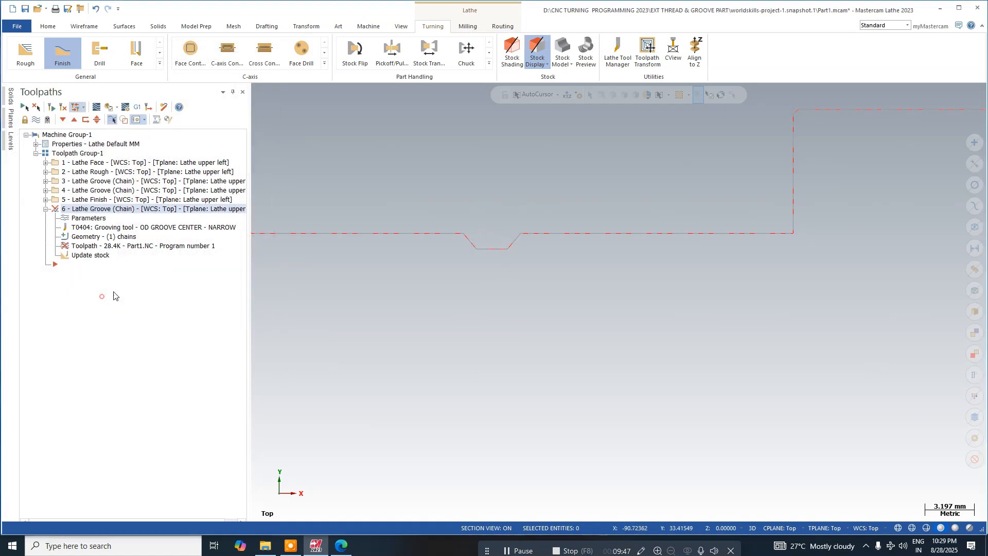
- Try to regenerate the copied Lathe Groove (Chain) operation and backplot its toolpath
{"action": "left_click", "coordinate": [63, 108]}
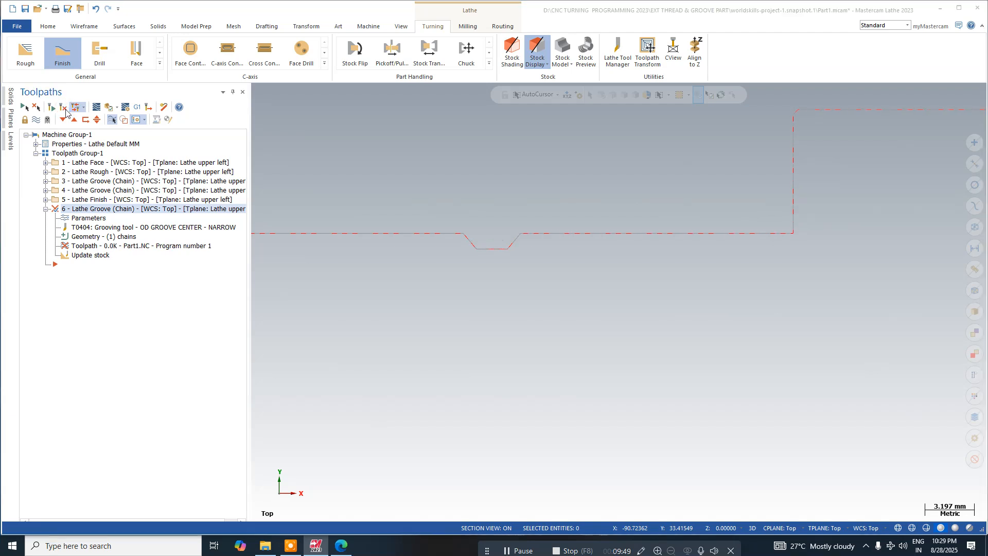
{"action": "left_click", "coordinate": [592, 305]}
{"action": "scroll", "coordinate": [484, 268], "scroll_direction": "down", "scroll_amount": 4}
{"action": "scroll", "coordinate": [494, 265], "scroll_direction": "down", "scroll_amount": 3}
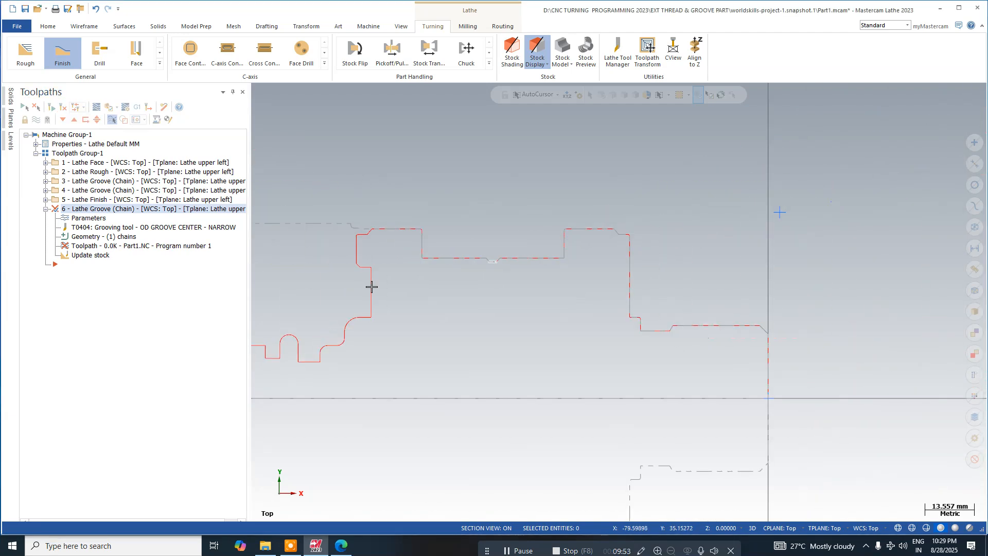
{"action": "left_click", "coordinate": [101, 249]}
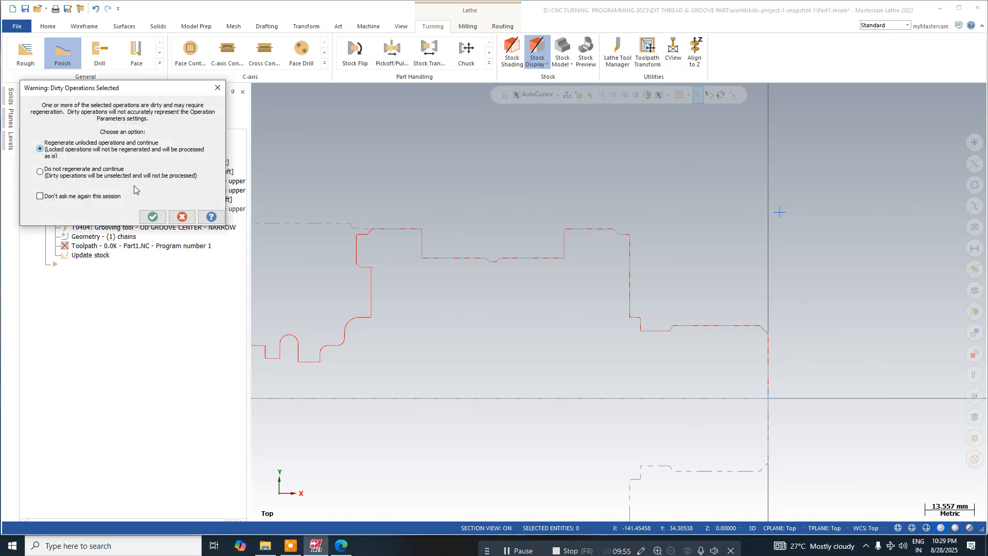
{"action": "left_click", "coordinate": [149, 214]}
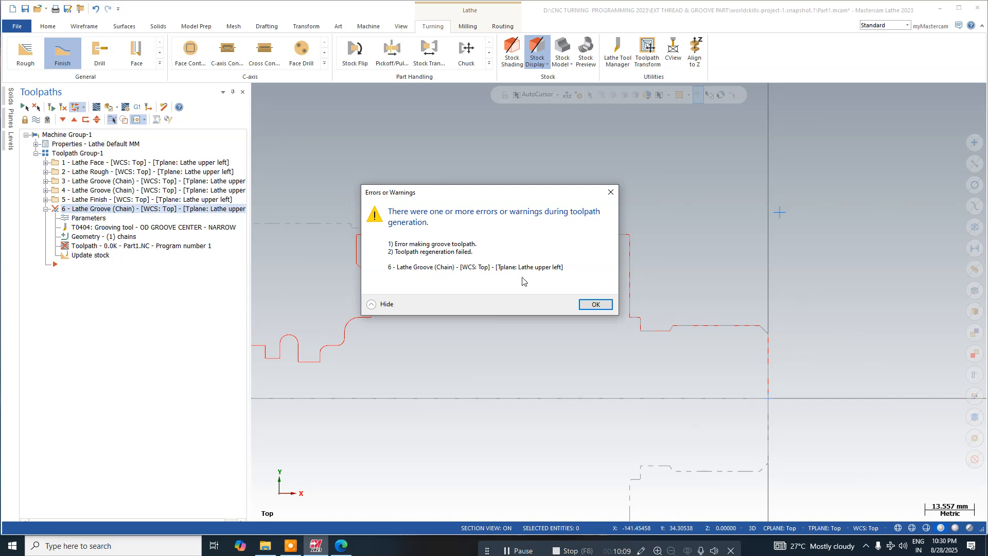
{"action": "left_click", "coordinate": [596, 305]}
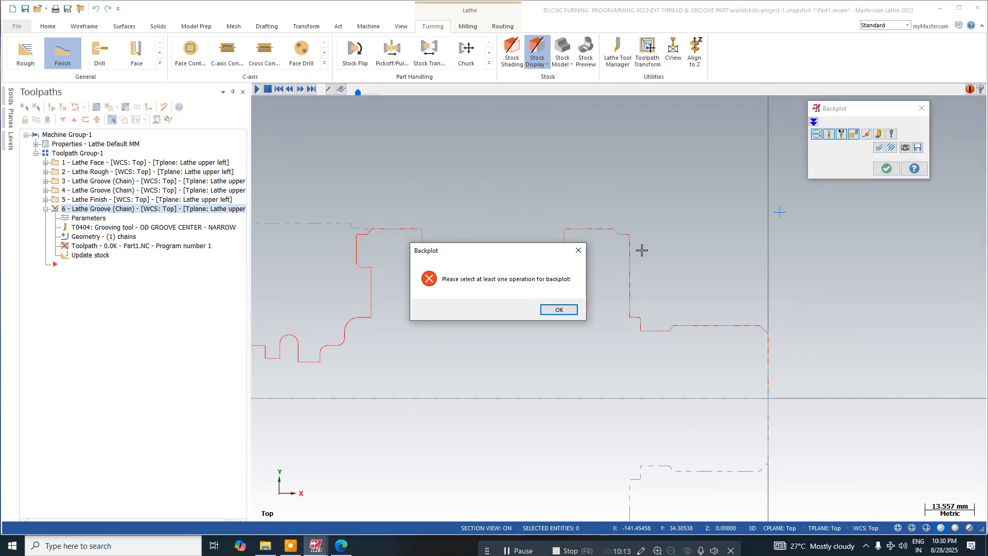
{"action": "key", "text": "Return"}
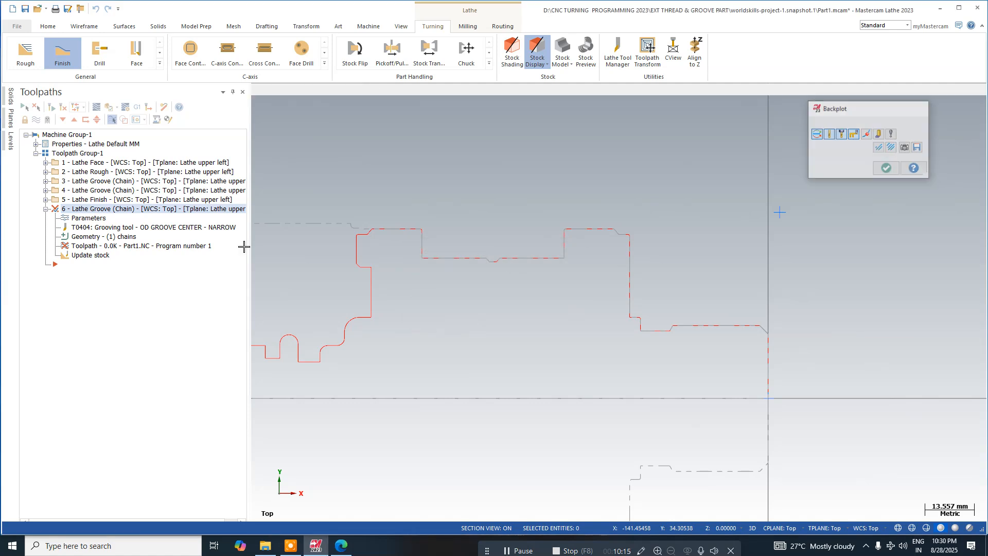
- Delete the copied sixth operation, Lathe Groove (Chain), from Toolpath Group-1
{"action": "double_click", "coordinate": [55, 211]}
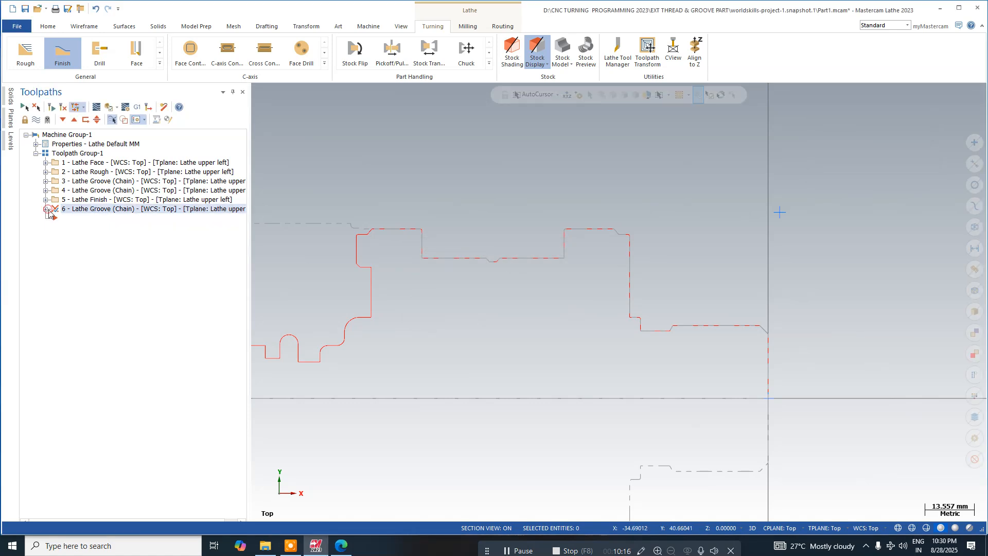
{"action": "right_click", "coordinate": [81, 209]}
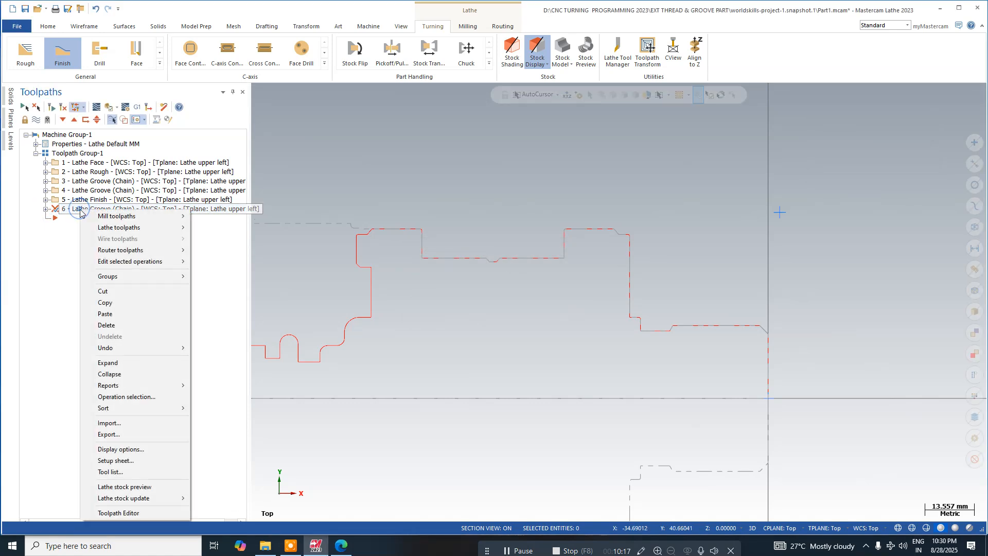
{"action": "left_click", "coordinate": [113, 326]}
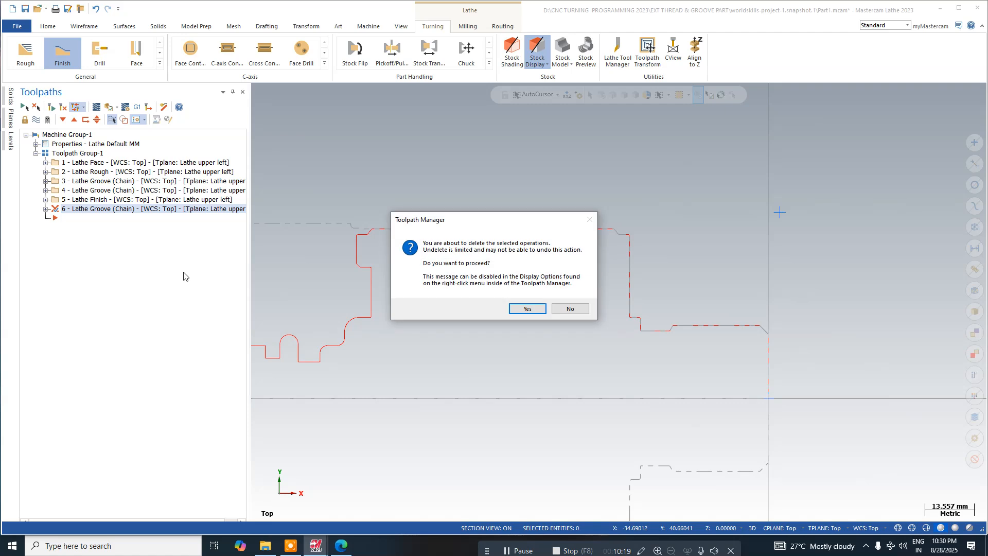
{"action": "left_click", "coordinate": [525, 308]}
{"action": "scroll", "coordinate": [485, 236], "scroll_direction": "down", "scroll_amount": 3}
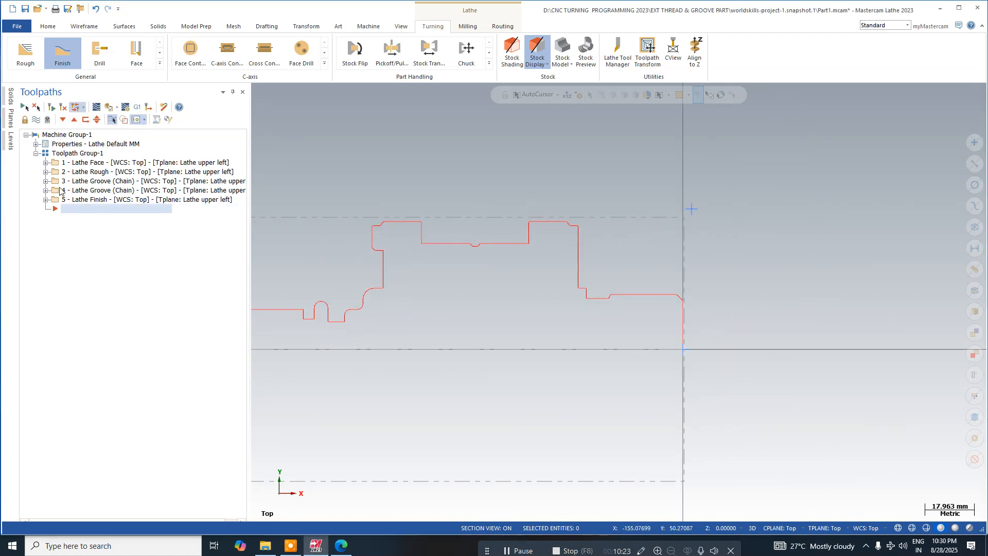
- Save the part file and toggle off the toolpath display for all operations in Toolpath Group-1
{"action": "left_click", "coordinate": [75, 154]}
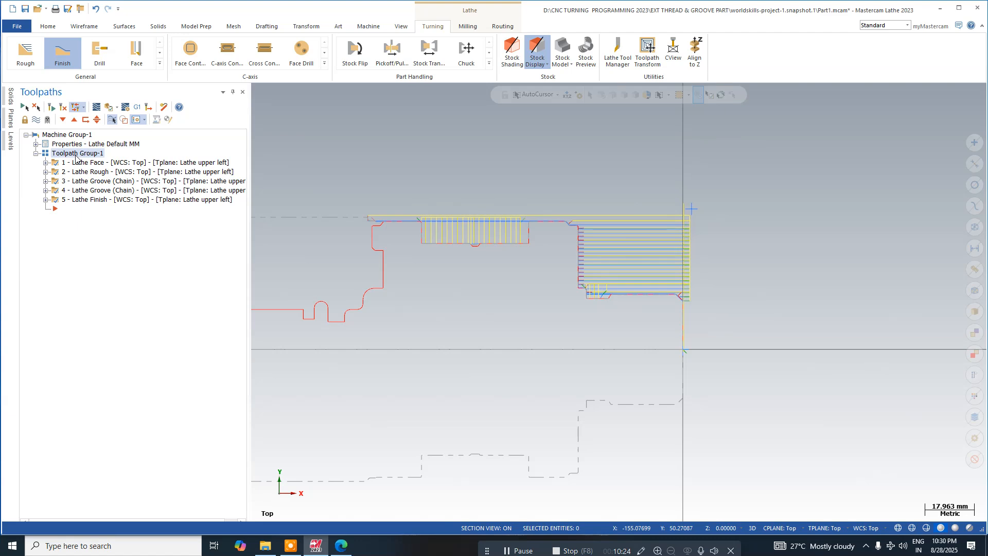
{"action": "left_click", "coordinate": [25, 9]}
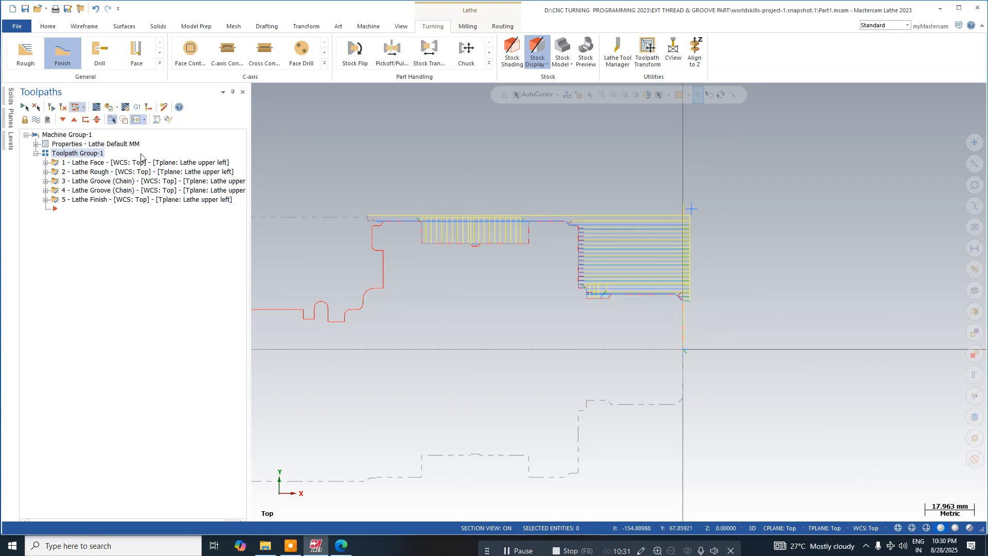
{"action": "left_click", "coordinate": [36, 120]}
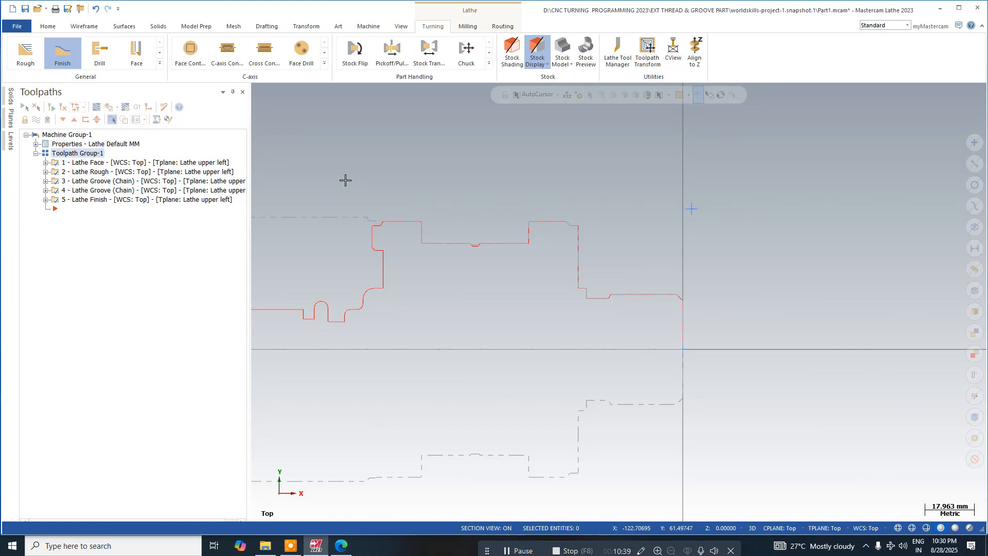
- Review the toolpaths of the face, rough, two groove and finish operations one at a time
{"action": "left_click", "coordinate": [110, 163]}
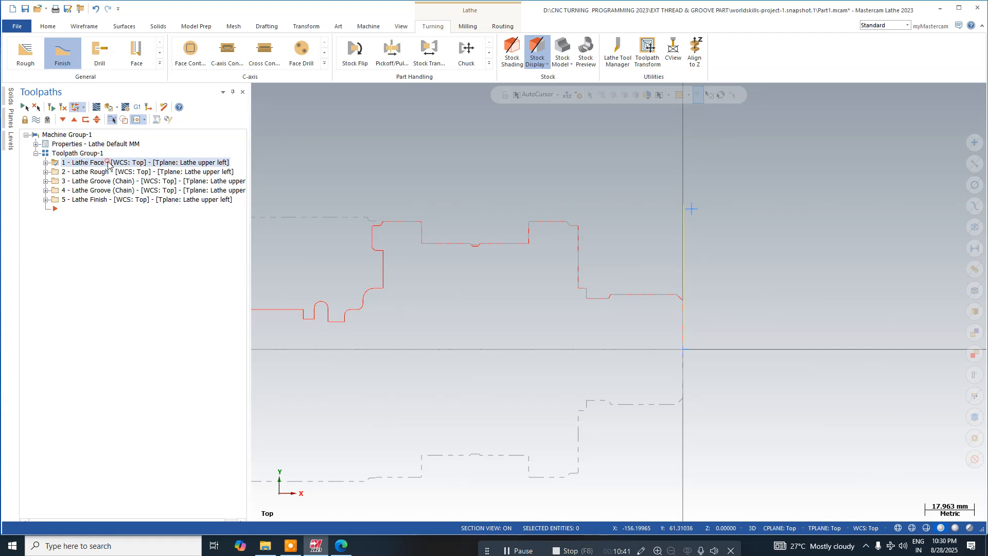
{"action": "left_click", "coordinate": [92, 172]}
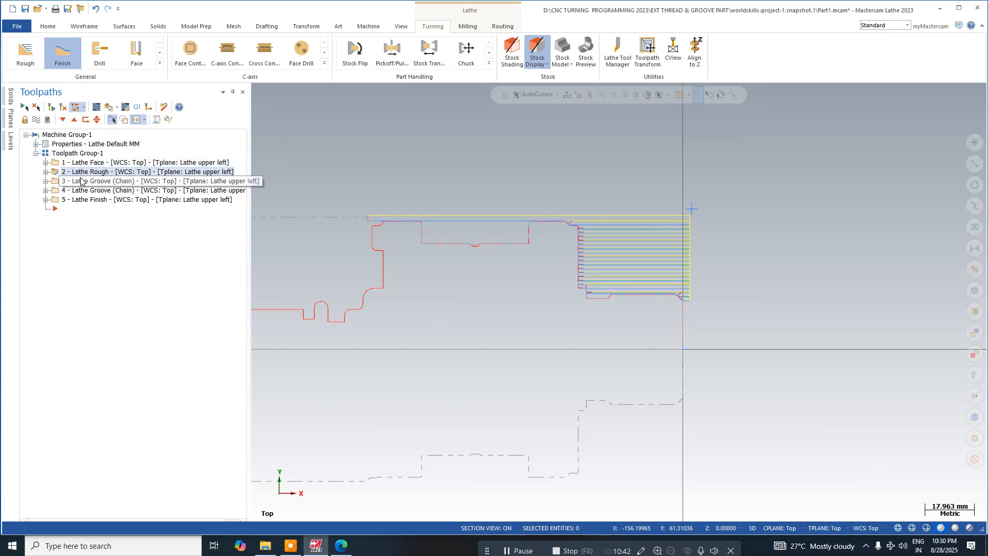
{"action": "left_click", "coordinate": [85, 181]}
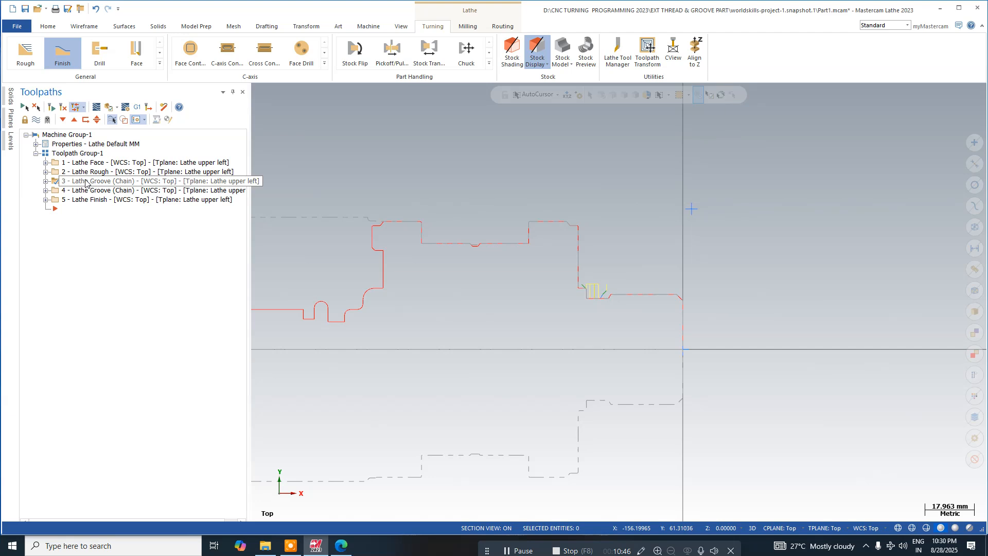
{"action": "left_click", "coordinate": [86, 191]}
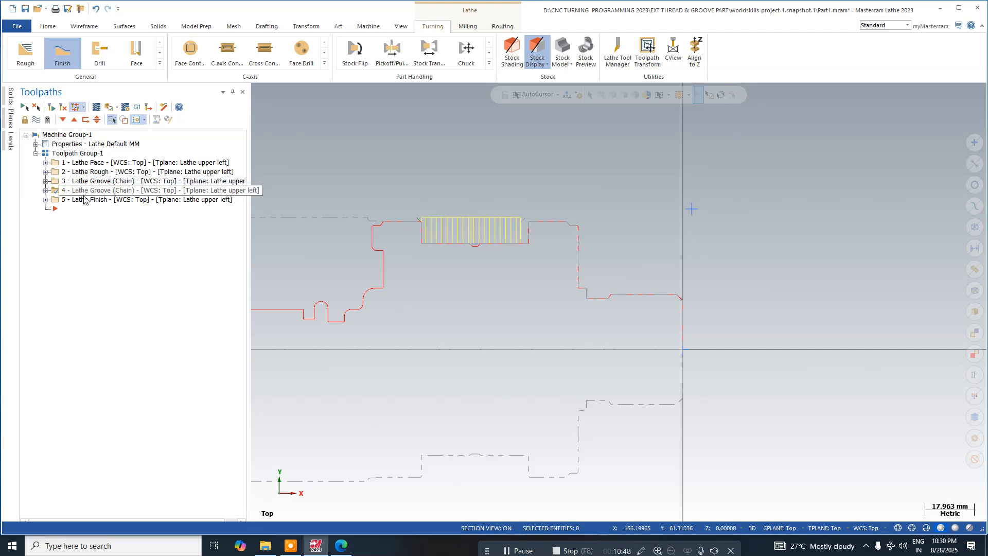
{"action": "left_click", "coordinate": [84, 200]}
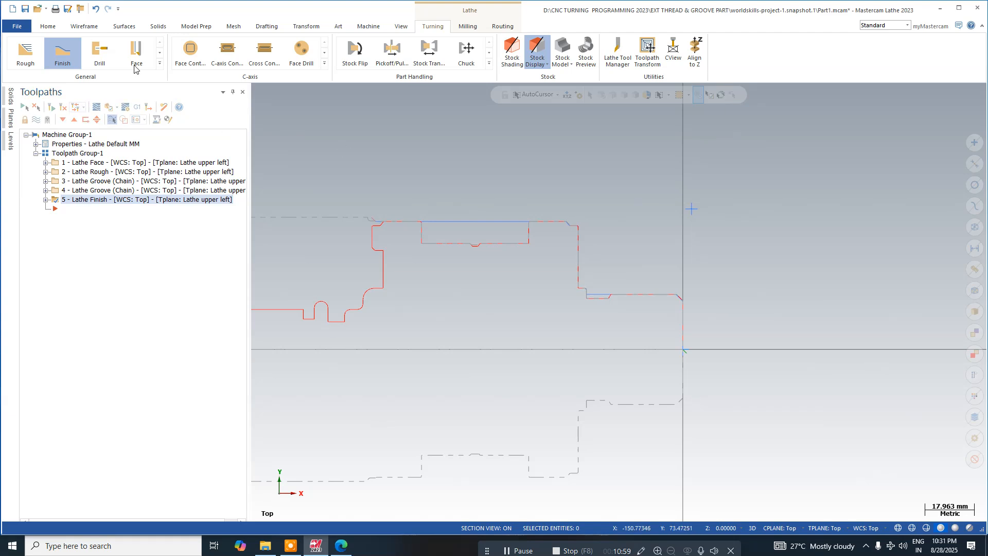
- Start a new Lathe Groove operation with the Chain definition and chain the small tapered recess in the wide groove's floor
{"action": "left_click", "coordinate": [160, 63]}
{"action": "left_click", "coordinate": [62, 94]}
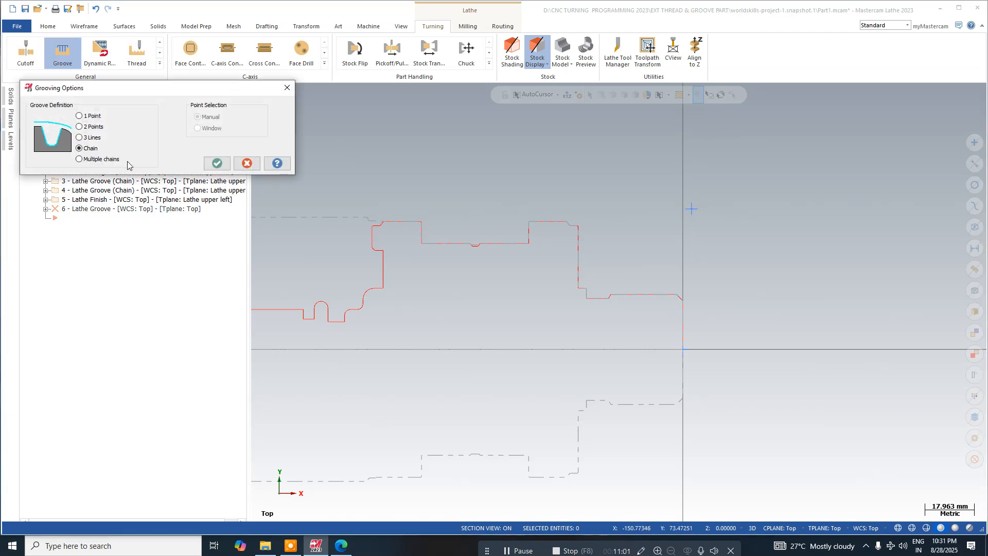
{"action": "left_click", "coordinate": [217, 163]}
{"action": "scroll", "coordinate": [460, 235], "scroll_direction": "up", "scroll_amount": 8}
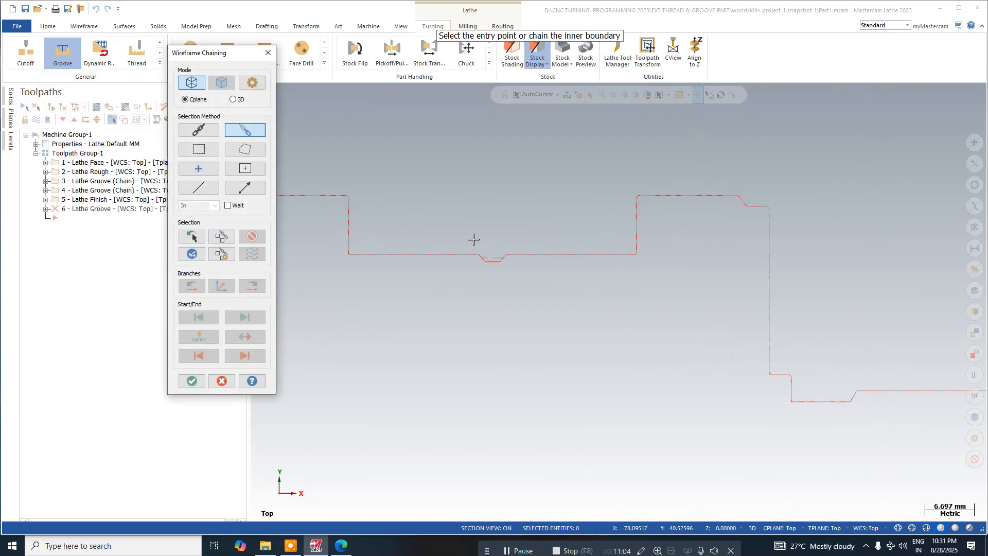
{"action": "left_click", "coordinate": [551, 286]}
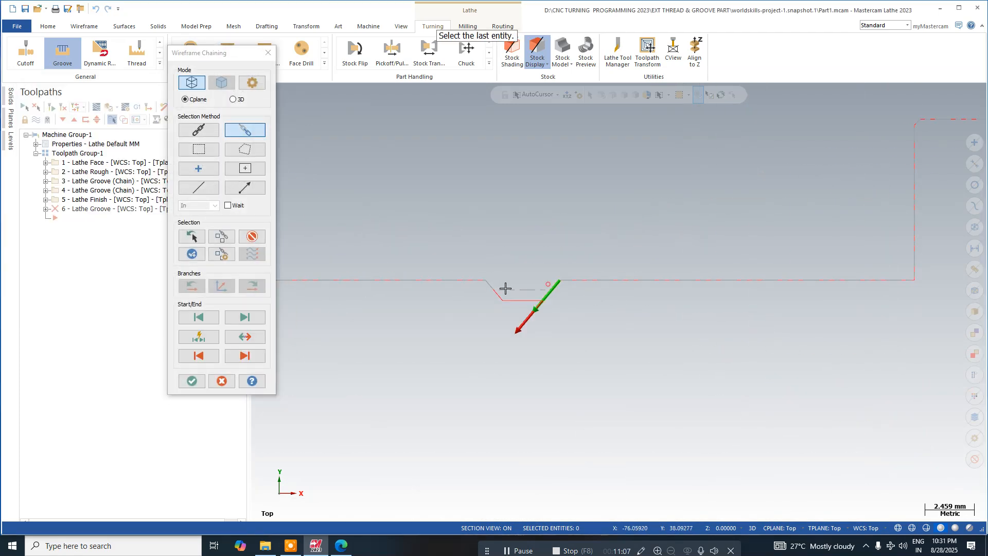
{"action": "left_click", "coordinate": [490, 285]}
{"action": "left_click", "coordinate": [191, 381]}
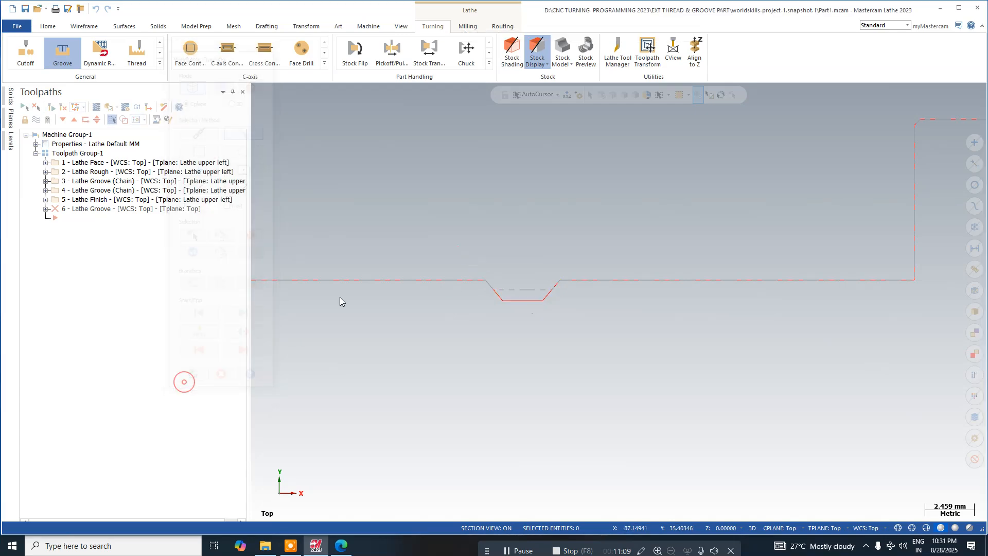
- Select the grooving tool and set the groove roughing stock to leave to 0 in both X and Z
{"action": "left_click", "coordinate": [132, 147]}
{"action": "left_click", "coordinate": [127, 105]}
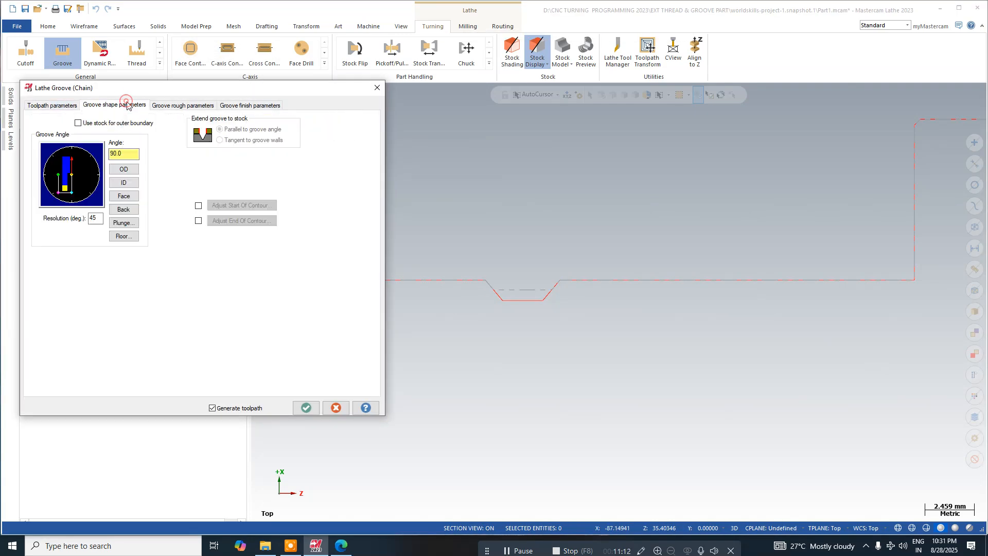
{"action": "left_click", "coordinate": [172, 106]}
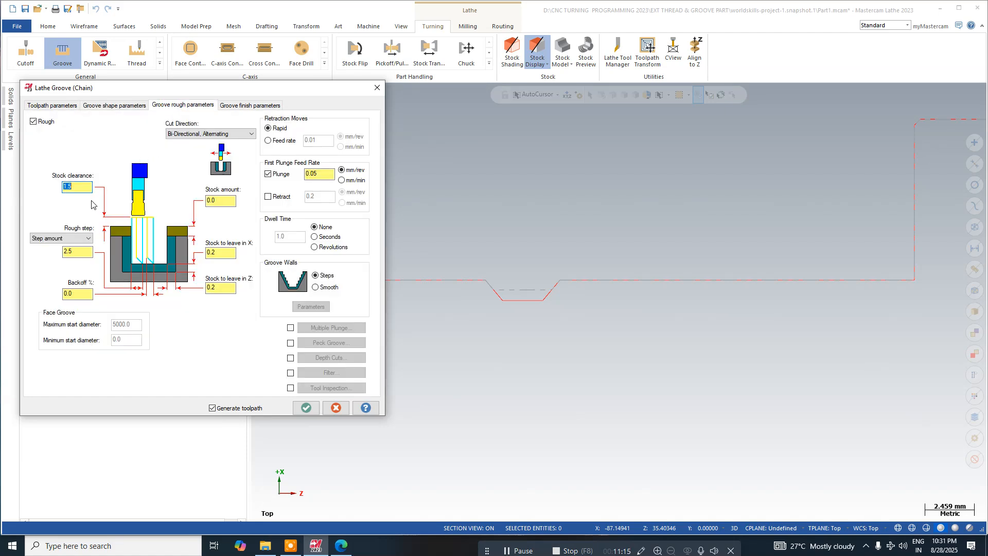
{"action": "double_click", "coordinate": [216, 253]}
{"action": "type", "text": "0"}
{"action": "double_click", "coordinate": [221, 287]}
{"action": "type", "text": "0"}
- Set the finish stepover of the recess groove operation to 0
{"action": "left_click", "coordinate": [247, 105]}
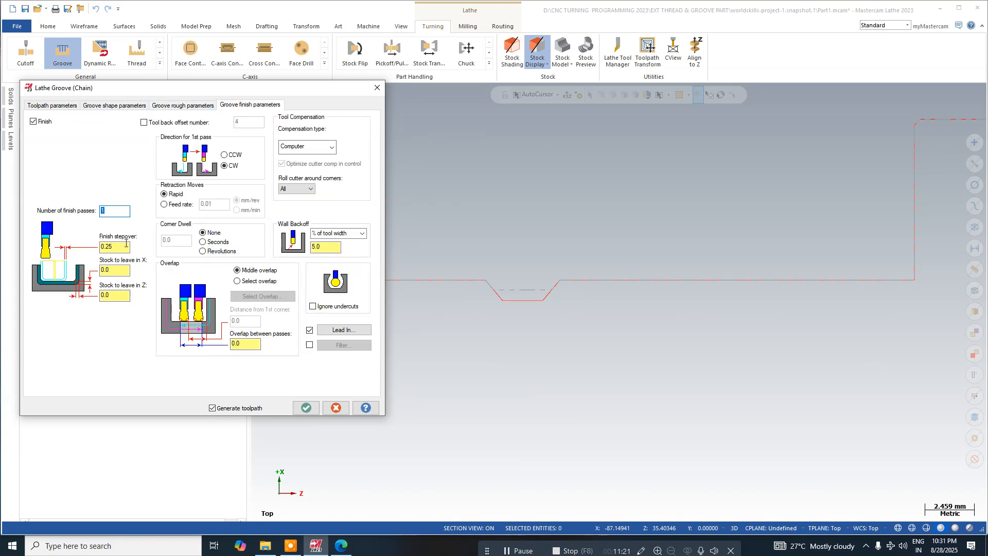
{"action": "double_click", "coordinate": [116, 248]}
{"action": "type", "text": "0"}
- Enable automatic entry vector calculation for the first and second pass lead-ins, and generate the recess groove toolpath
{"action": "left_click", "coordinate": [336, 330]}
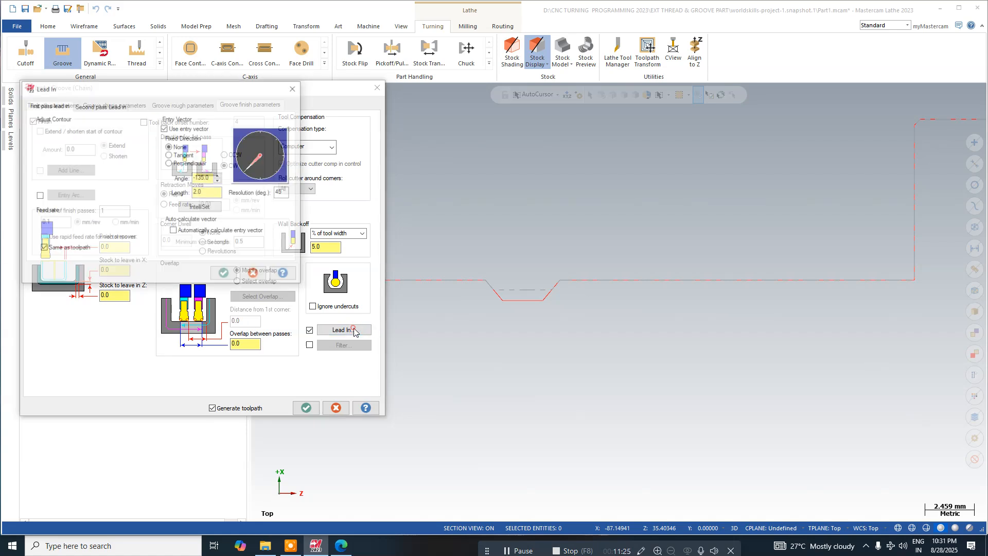
{"action": "left_click", "coordinate": [93, 105]}
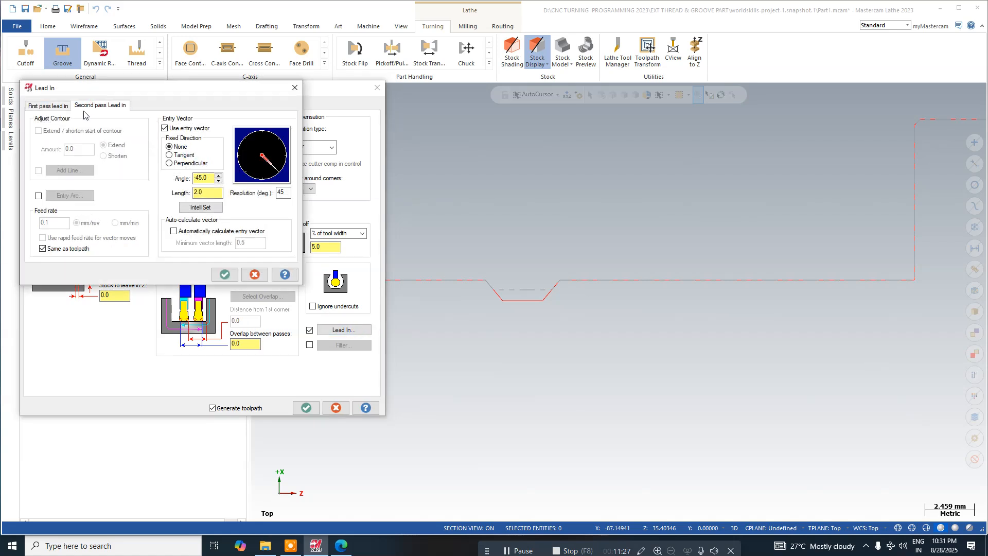
{"action": "left_click", "coordinate": [173, 231]}
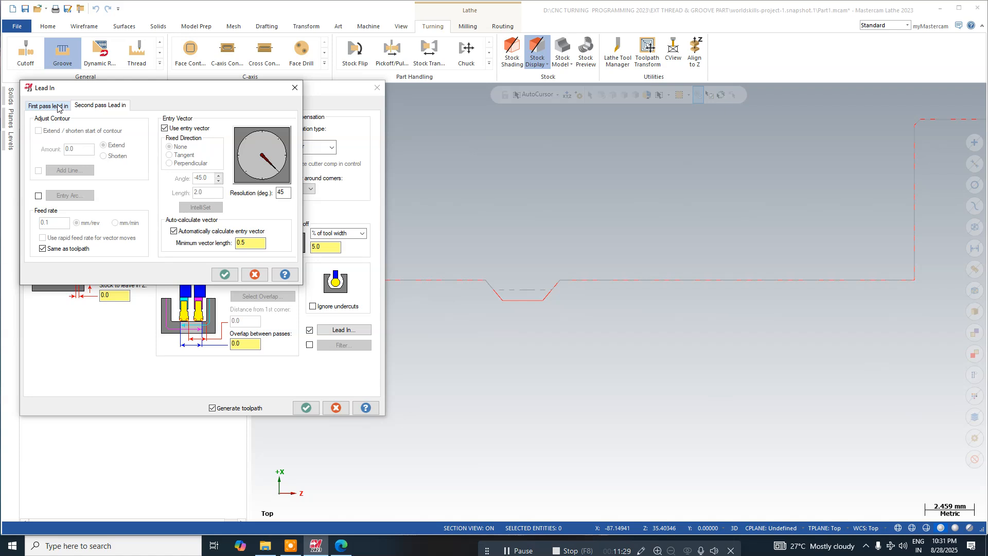
{"action": "left_click", "coordinate": [47, 105]}
{"action": "left_click", "coordinate": [183, 232]}
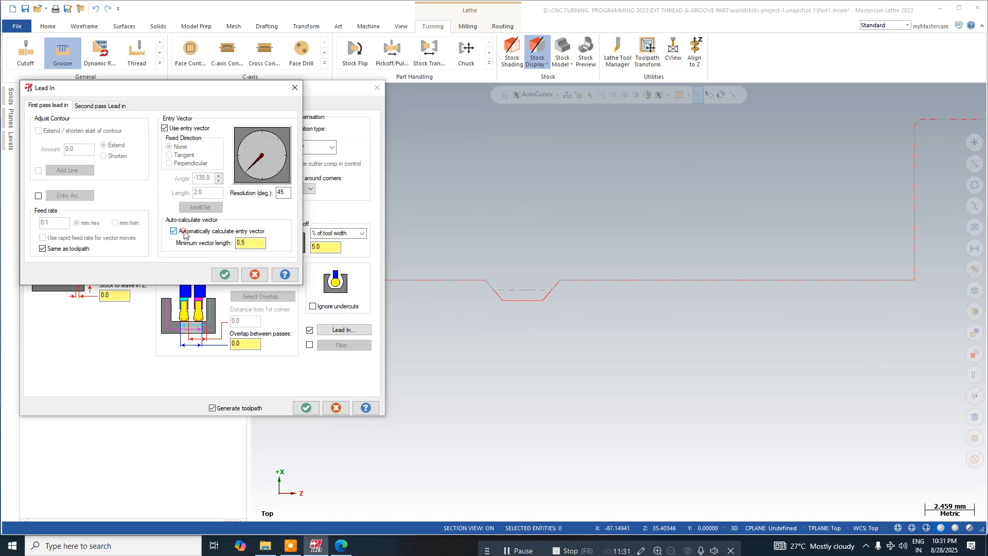
{"action": "left_click", "coordinate": [225, 274]}
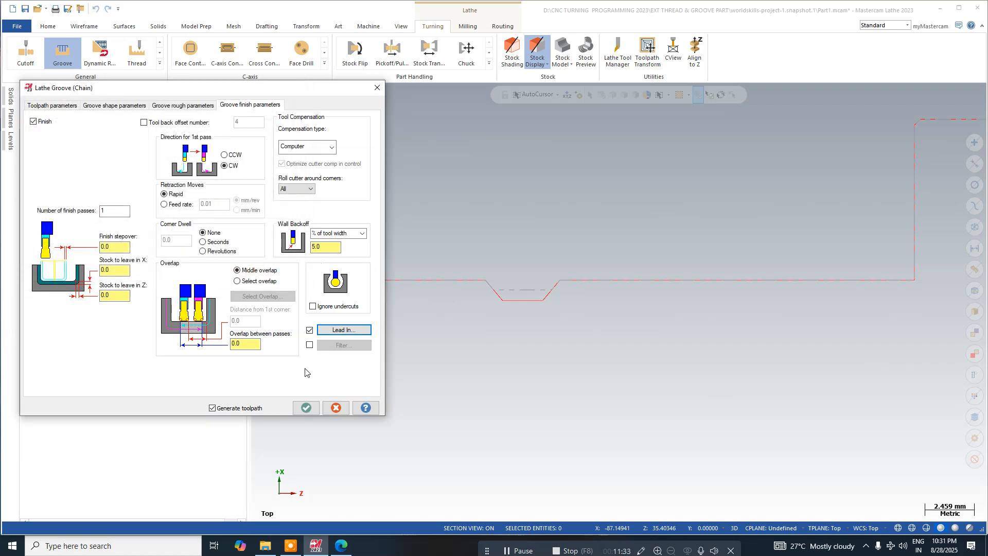
{"action": "left_click", "coordinate": [305, 408]}
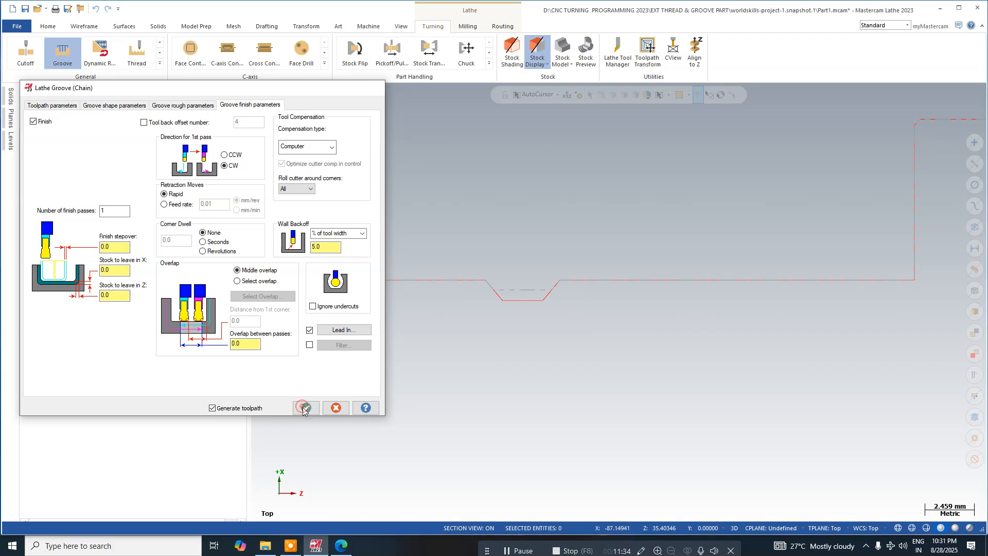
- Save the part file with the new recess groove operation
{"action": "scroll", "coordinate": [392, 243], "scroll_direction": "down", "scroll_amount": 4}
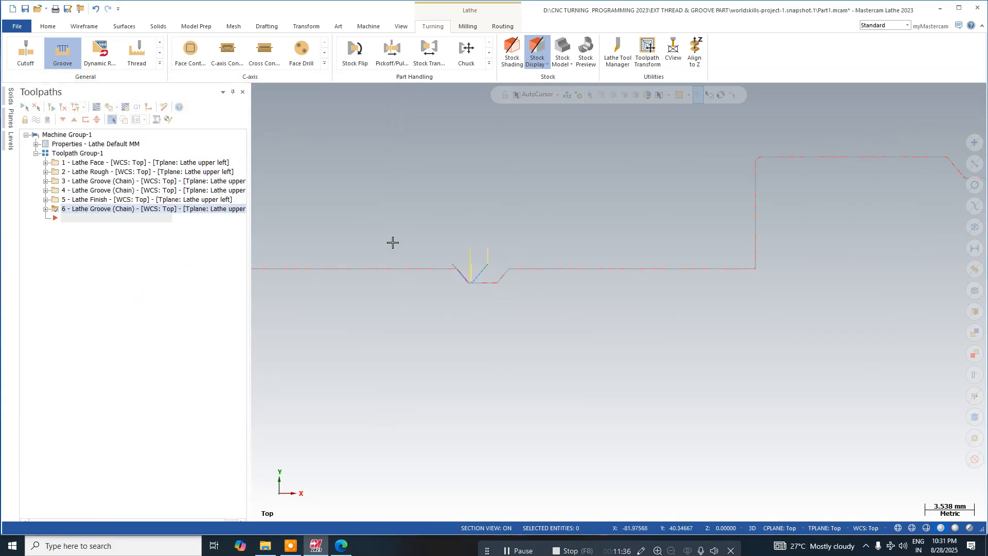
{"action": "scroll", "coordinate": [393, 243], "scroll_direction": "down", "scroll_amount": 6}
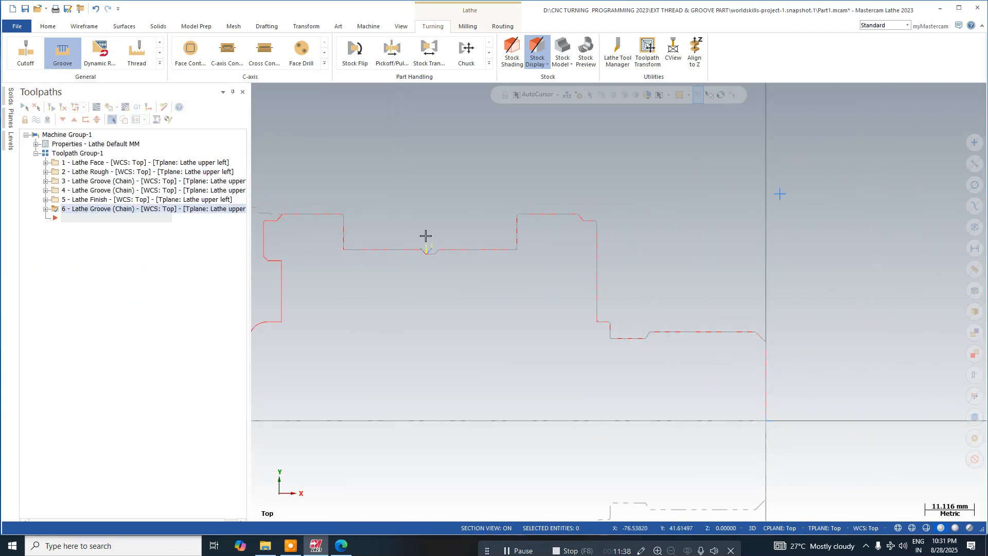
{"action": "scroll", "coordinate": [426, 236], "scroll_direction": "down", "scroll_amount": 1}
{"action": "left_click", "coordinate": [24, 8]}
{"action": "scroll", "coordinate": [373, 177], "scroll_direction": "down", "scroll_amount": 3}
{"action": "scroll", "coordinate": [373, 178], "scroll_direction": "up", "scroll_amount": 1}
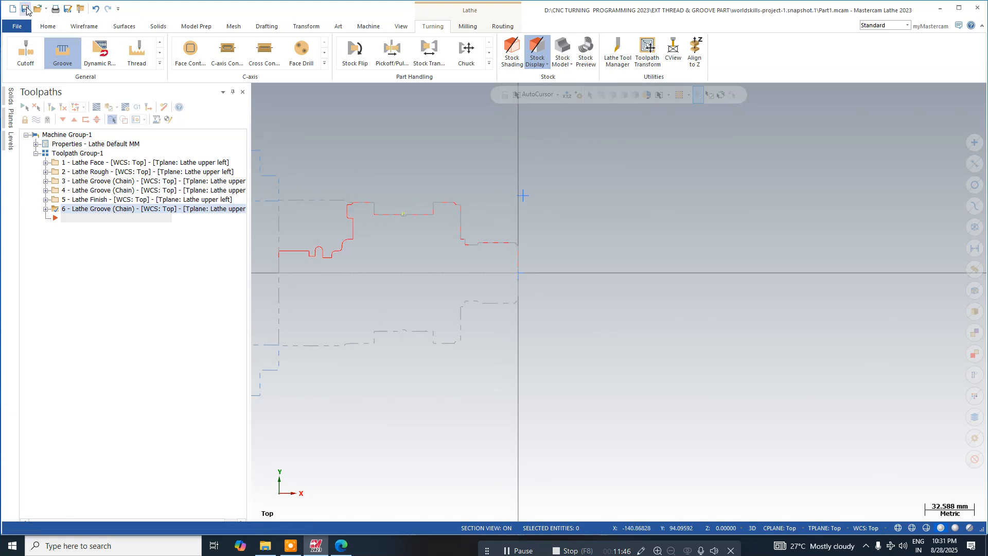
- Start a lathe thread operation with the OD THREAD RIGHT - MEDIUM tool and open its thread shape parameters
{"action": "left_click", "coordinate": [147, 62]}
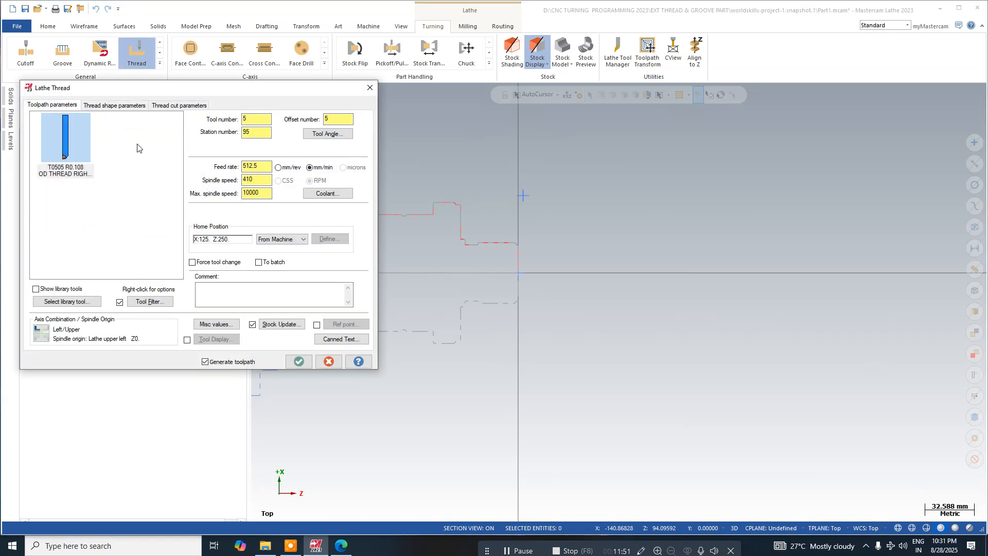
{"action": "mouse_move", "coordinate": [82, 151]}
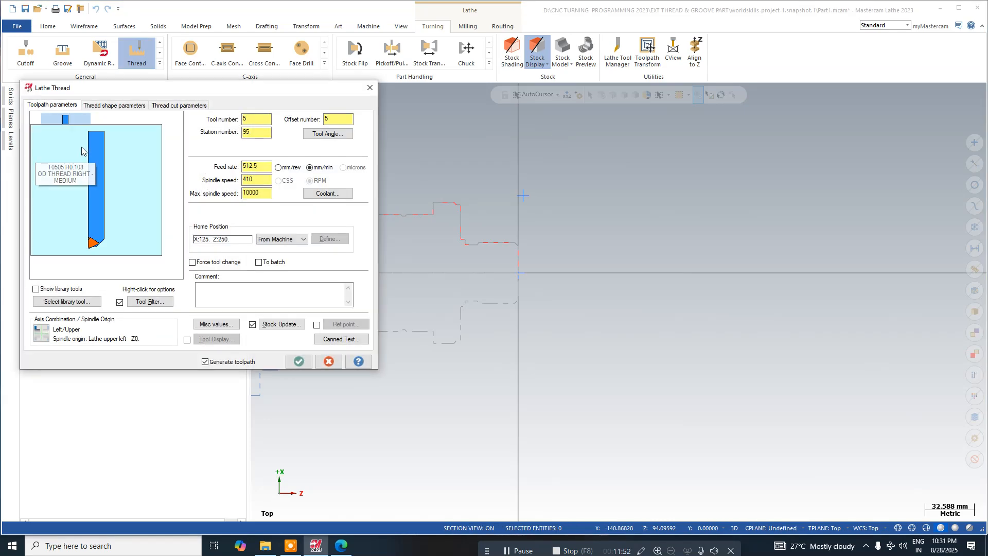
{"action": "left_click", "coordinate": [129, 106]}
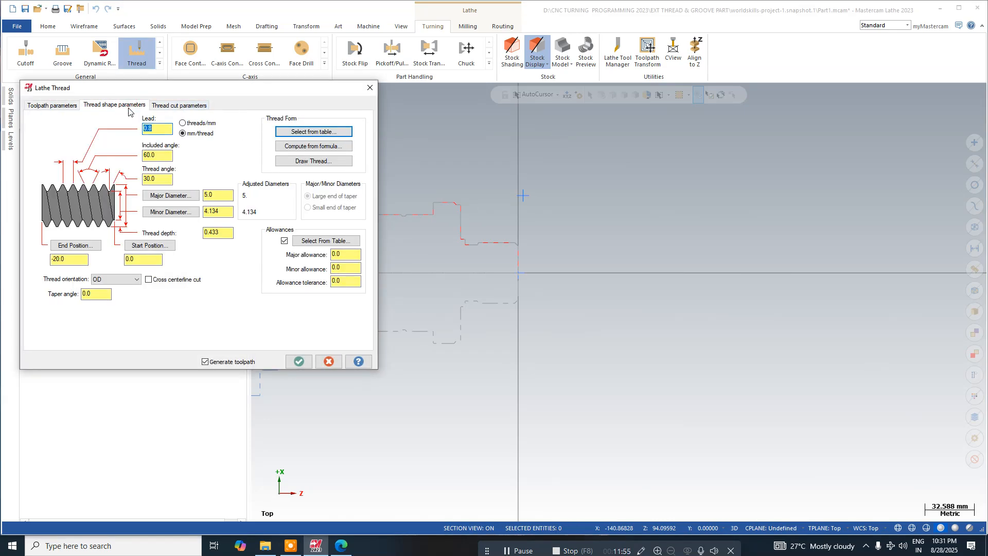
- Examine the diameter and lead combinations and the available thread forms in the Metric M Profile thread table
{"action": "left_click", "coordinate": [330, 132]}
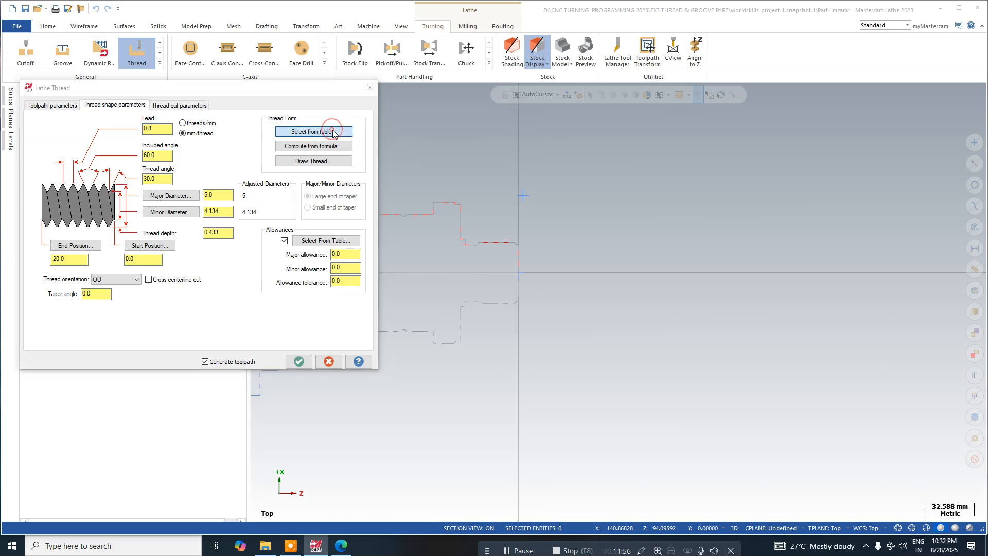
{"action": "scroll", "coordinate": [176, 189], "scroll_direction": "down", "scroll_amount": 8}
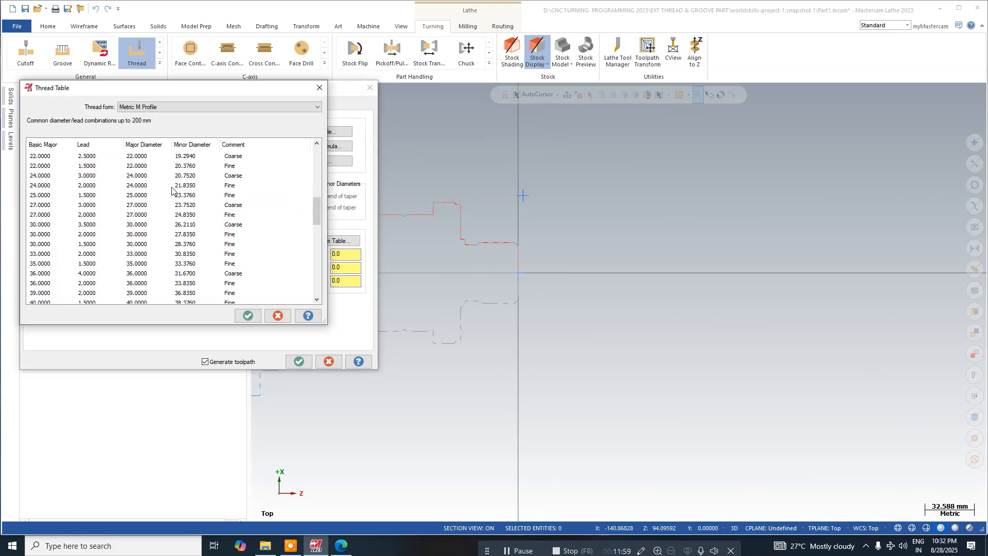
{"action": "scroll", "coordinate": [172, 191], "scroll_direction": "down", "scroll_amount": 2}
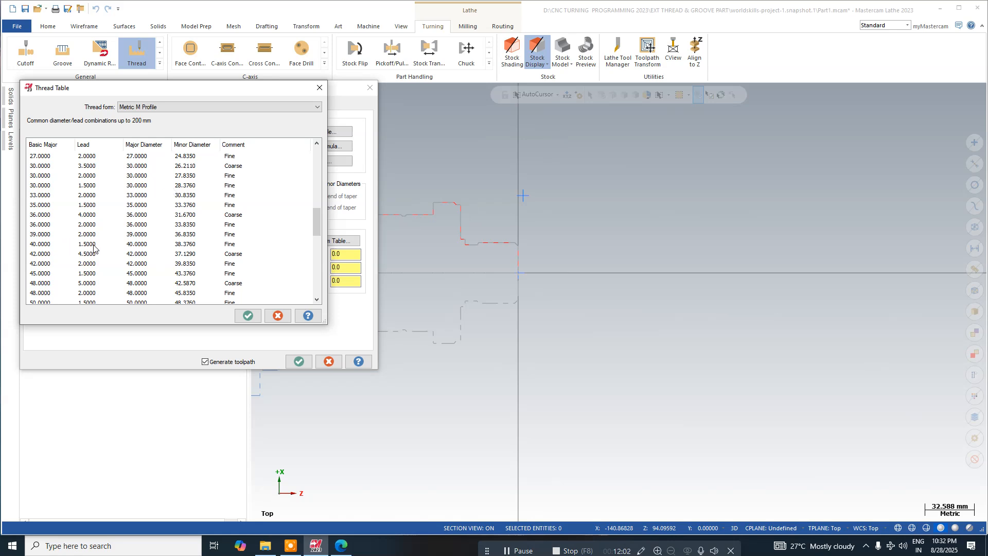
{"action": "scroll", "coordinate": [65, 267], "scroll_direction": "down", "scroll_amount": 2}
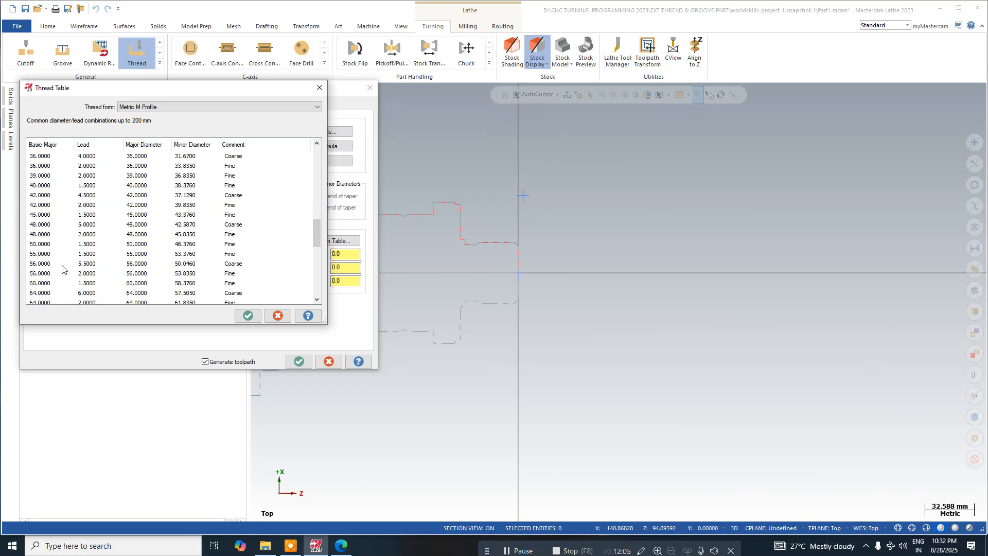
{"action": "scroll", "coordinate": [64, 267], "scroll_direction": "up", "scroll_amount": 1}
{"action": "left_click", "coordinate": [186, 107]}
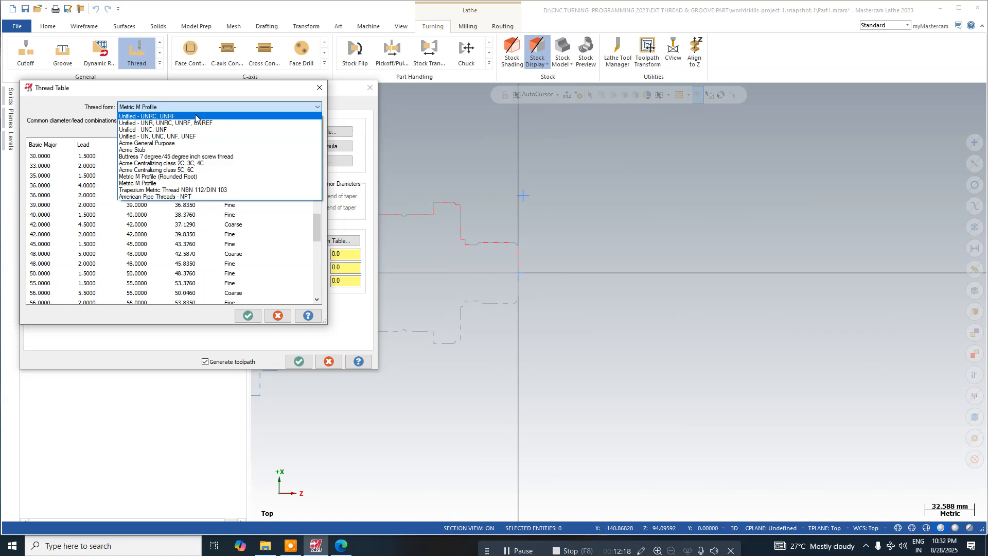
{"action": "left_click", "coordinate": [60, 107]}
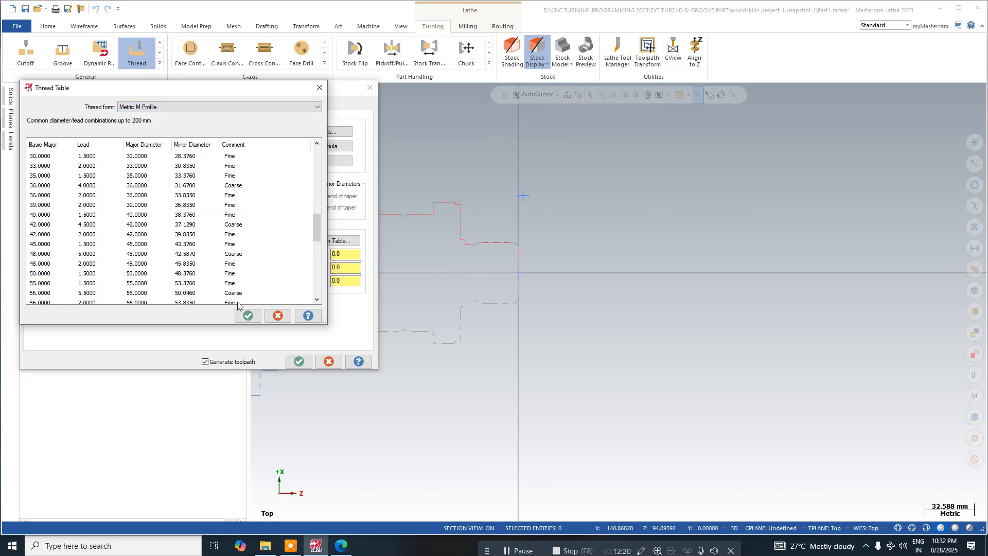
{"action": "left_click", "coordinate": [247, 316]}
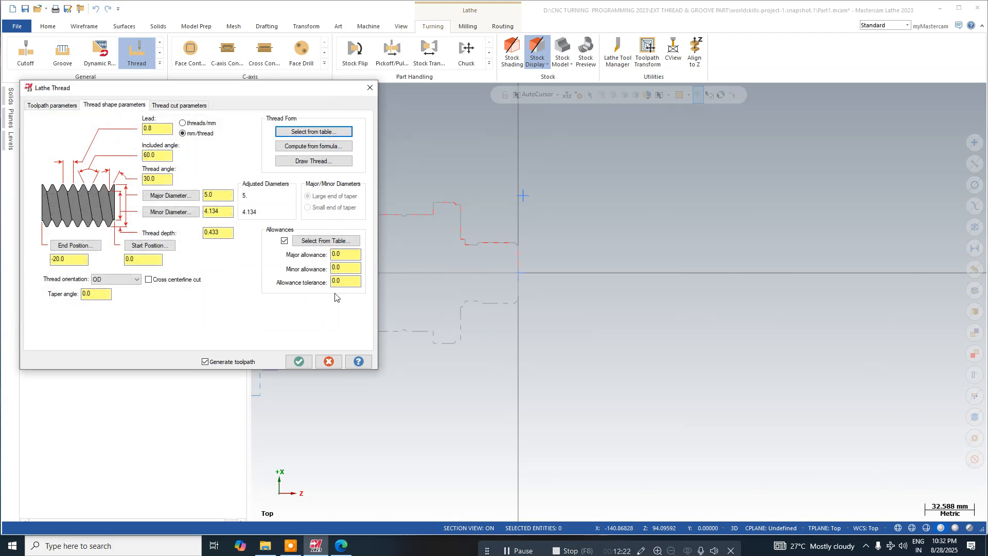
- Take the thread's major diameter from the part's front 40 mm diameter and set the lead to 2 mm per thread
{"action": "left_click", "coordinate": [177, 198]}
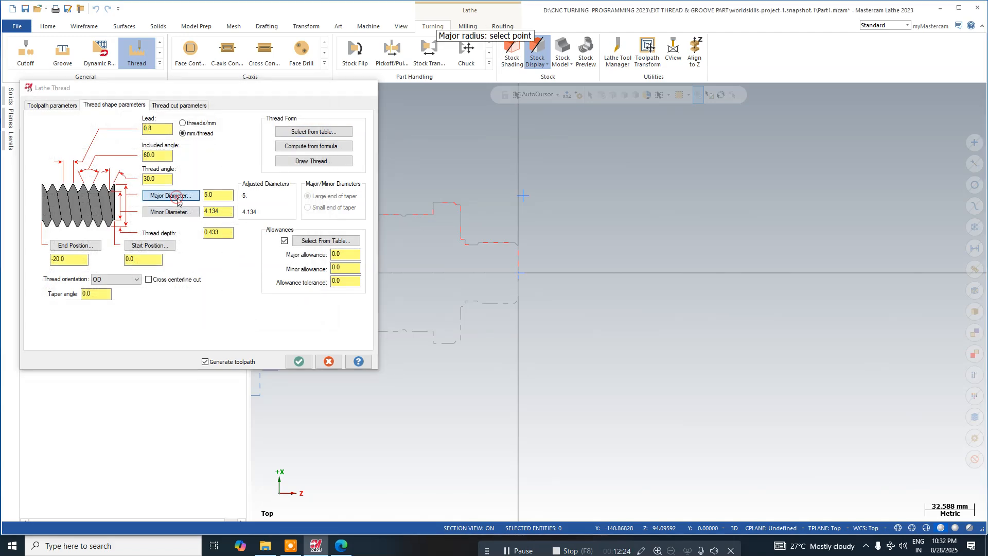
{"action": "left_click", "coordinate": [495, 243]}
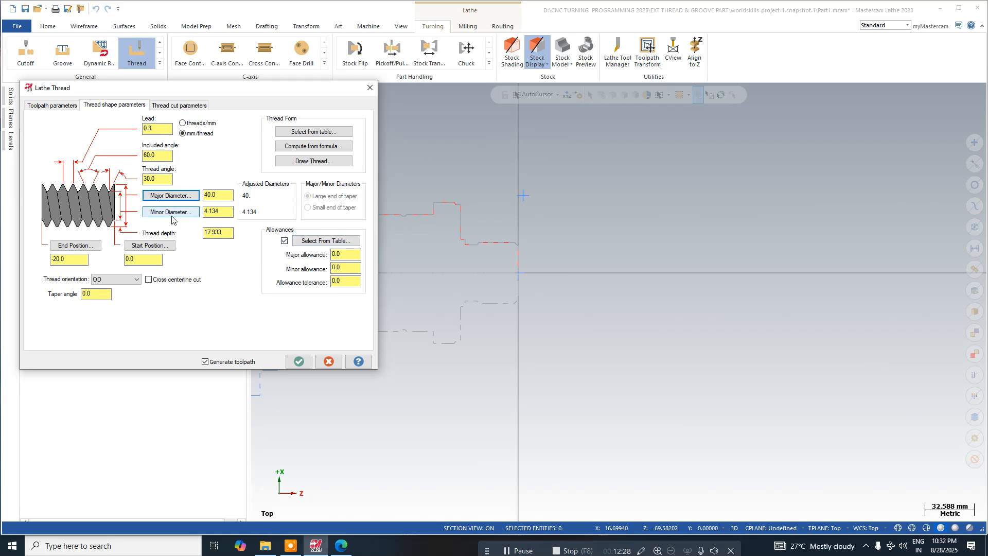
{"action": "double_click", "coordinate": [225, 232]}
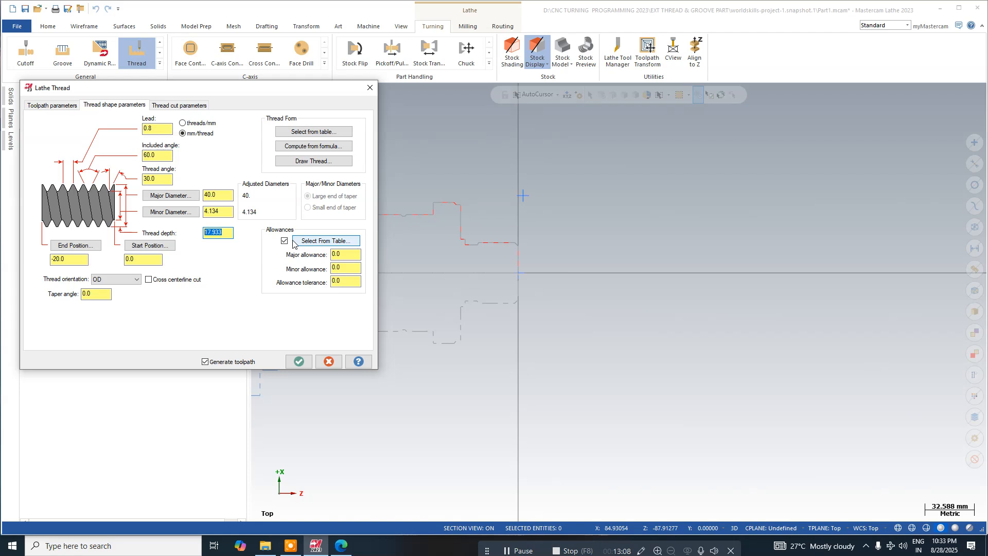
{"action": "double_click", "coordinate": [168, 130]}
{"action": "type", "text": "2"}
{"action": "key", "text": "Return"}
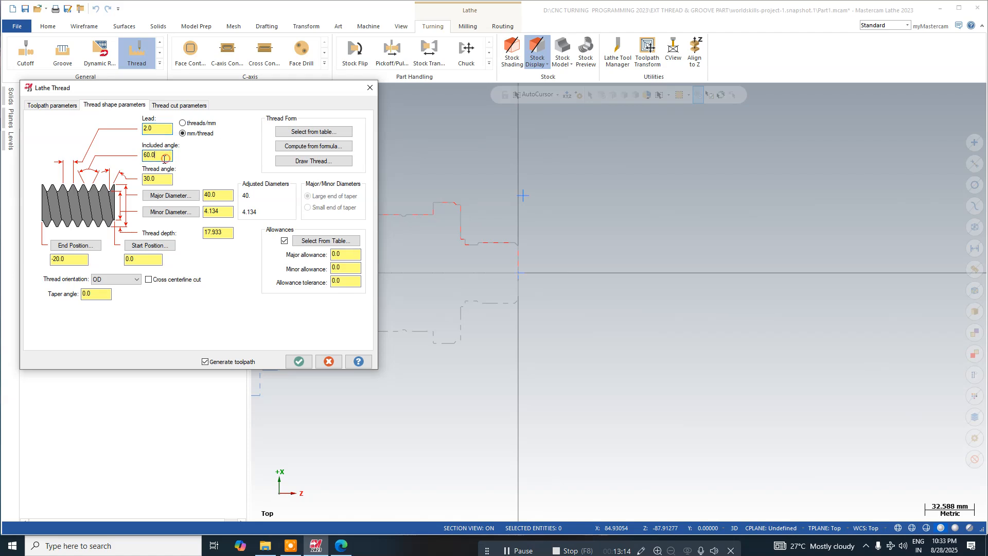
- Set the thread depth to 1.2272 and pick the thread's end position at the inner end of the threaded diameter
{"action": "left_click", "coordinate": [159, 180]}
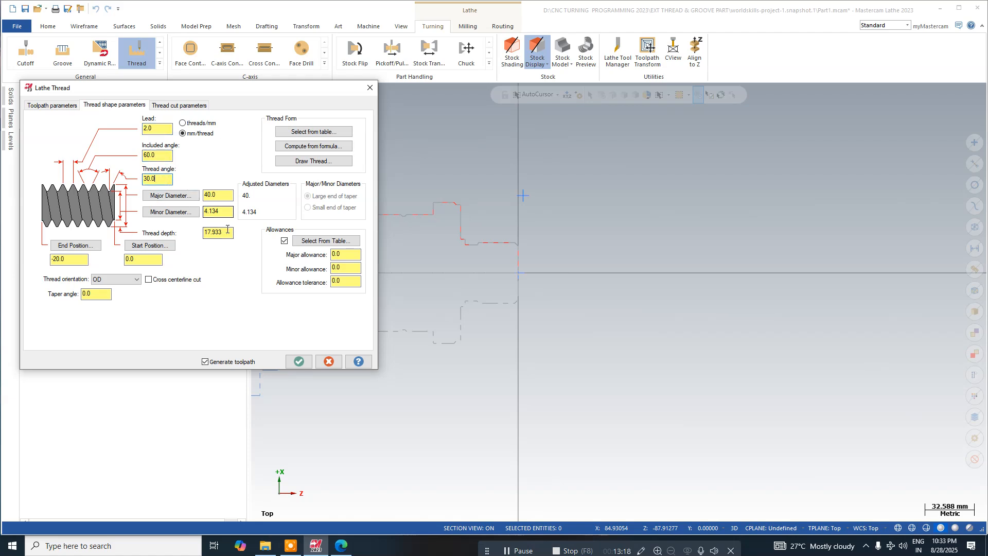
{"action": "left_click_drag", "start_coordinate": [231, 232], "coordinate": [196, 236]}
{"action": "type", "text": "2"}
{"action": "type", "text": "36"}
{"action": "key", "text": "Return"}
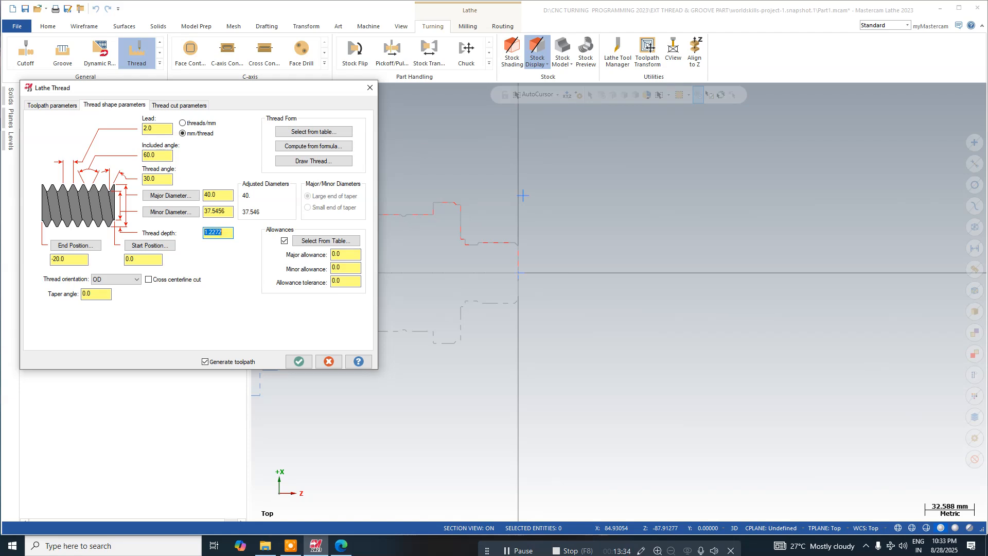
{"action": "left_click", "coordinate": [231, 234]}
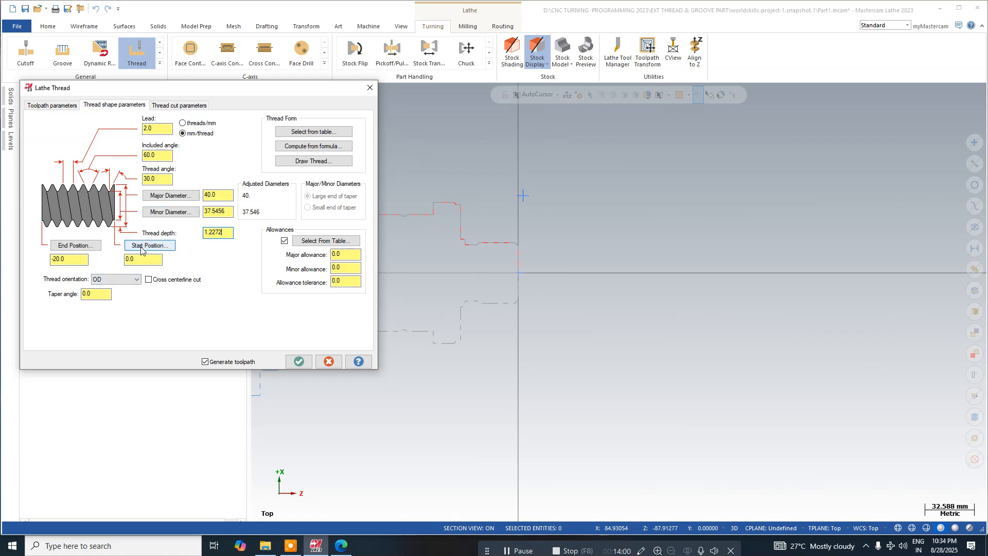
{"action": "left_click", "coordinate": [83, 246]}
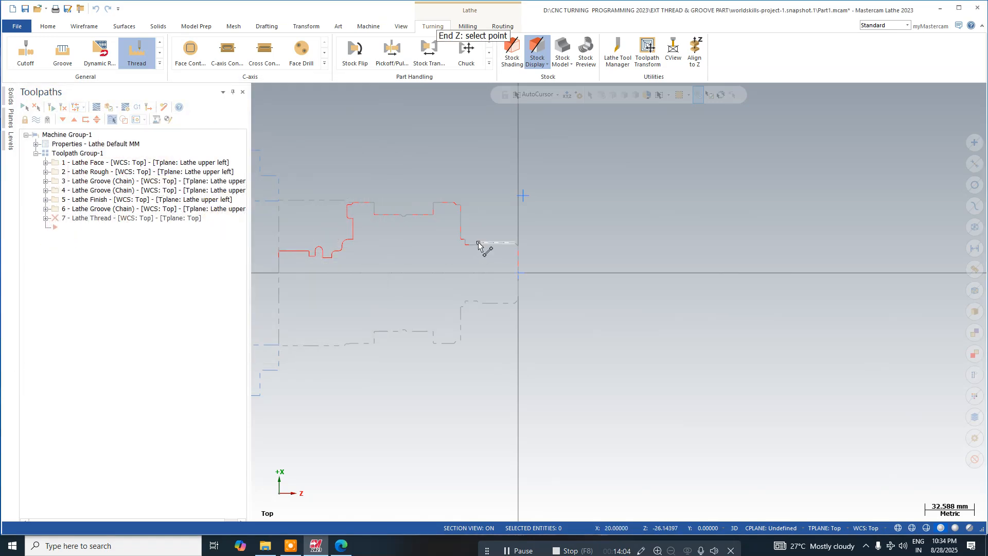
{"action": "left_click", "coordinate": [477, 242]}
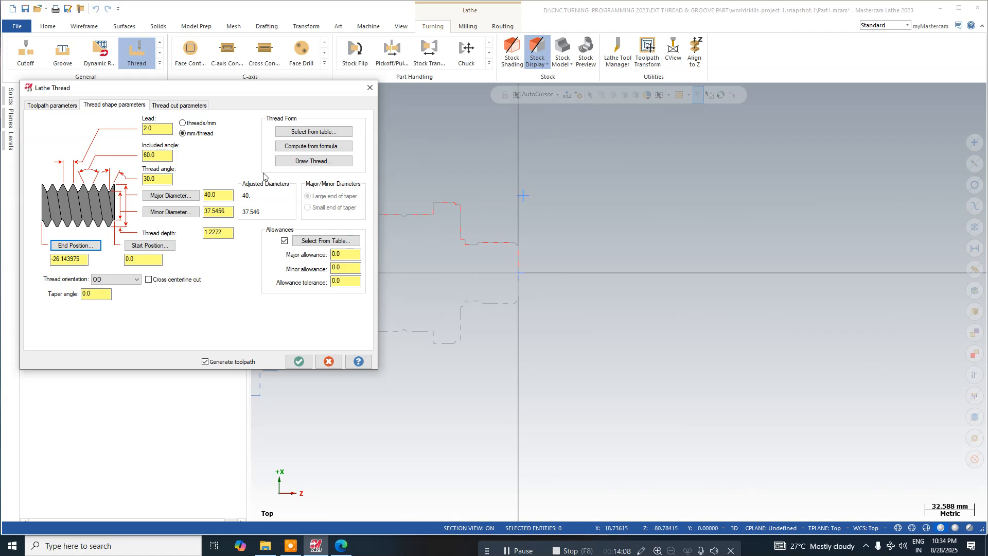
- Set the thread cuts to equal depths, with the number of cuts determined from a first cut amount of 0.1
{"action": "left_click", "coordinate": [194, 104]}
{"action": "left_click", "coordinate": [71, 154]}
{"action": "left_click", "coordinate": [65, 144]}
{"action": "left_click", "coordinate": [67, 152]}
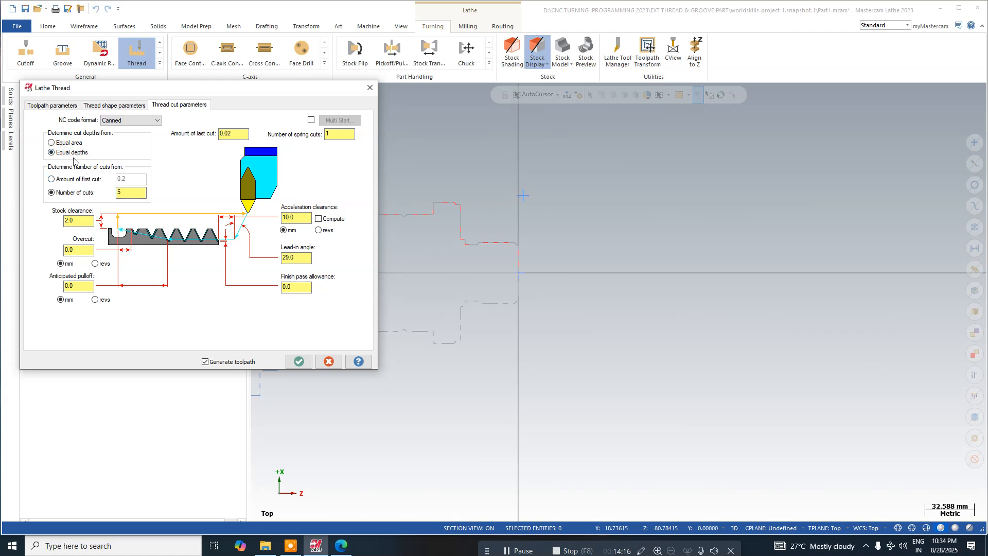
{"action": "left_click", "coordinate": [61, 179]}
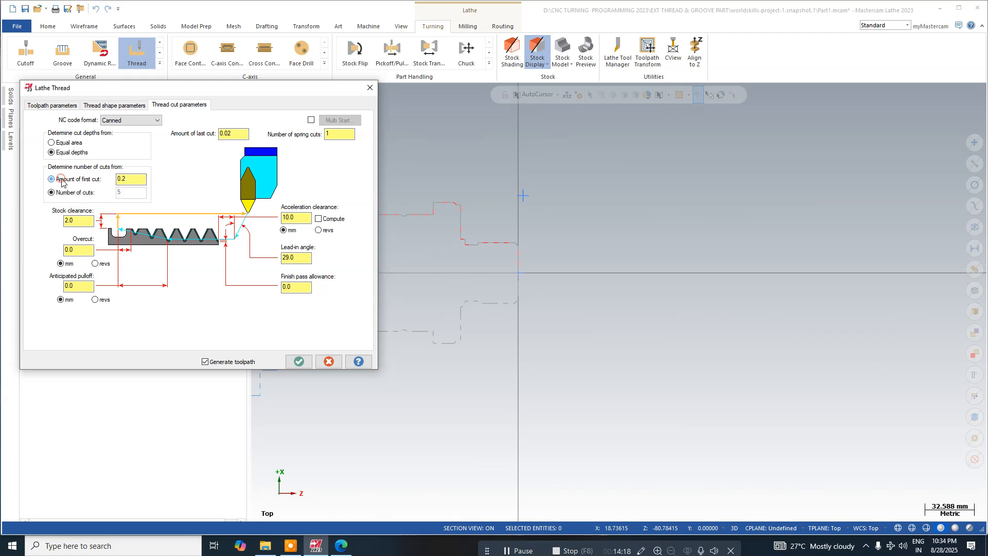
{"action": "left_click", "coordinate": [139, 179]}
{"action": "key", "text": "BackSpace"}
{"action": "type", "text": "1"}
- Set the thread's stock clearance to 0.5, finish pass allowance to 0.03 and number of spring cuts to 2
{"action": "left_click_drag", "start_coordinate": [82, 221], "coordinate": [45, 224]}
{"action": "type", "text": "0"}
{"action": "key", "text": "Return"}
{"action": "left_click", "coordinate": [296, 285]}
{"action": "type", "text": "3"}
{"action": "left_click", "coordinate": [241, 136]}
{"action": "double_click", "coordinate": [333, 134]}
{"action": "type", "text": "2"}
- Enable automatic acceleration clearance calculation, generate the thread toolpath and save the part file
{"action": "left_click", "coordinate": [321, 219]}
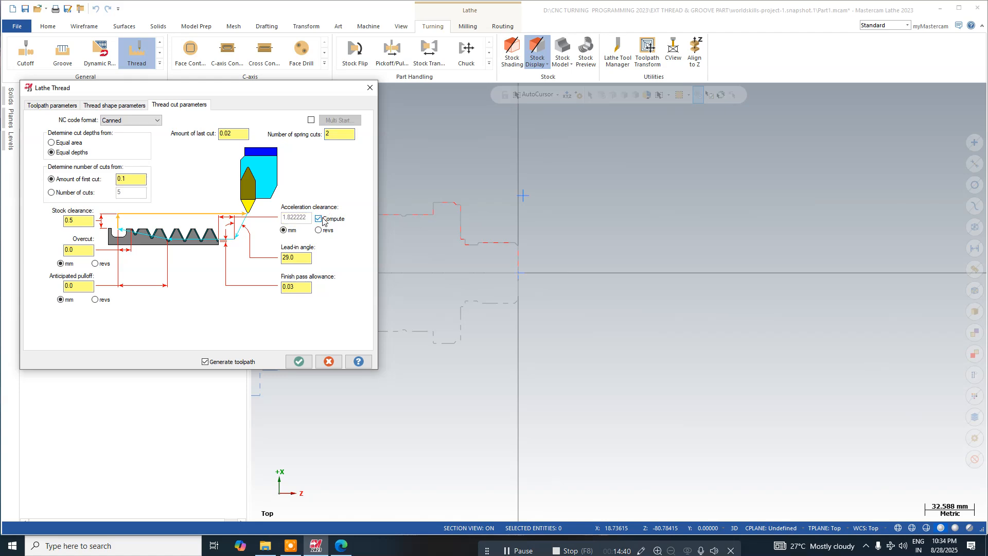
{"action": "left_click", "coordinate": [299, 361]}
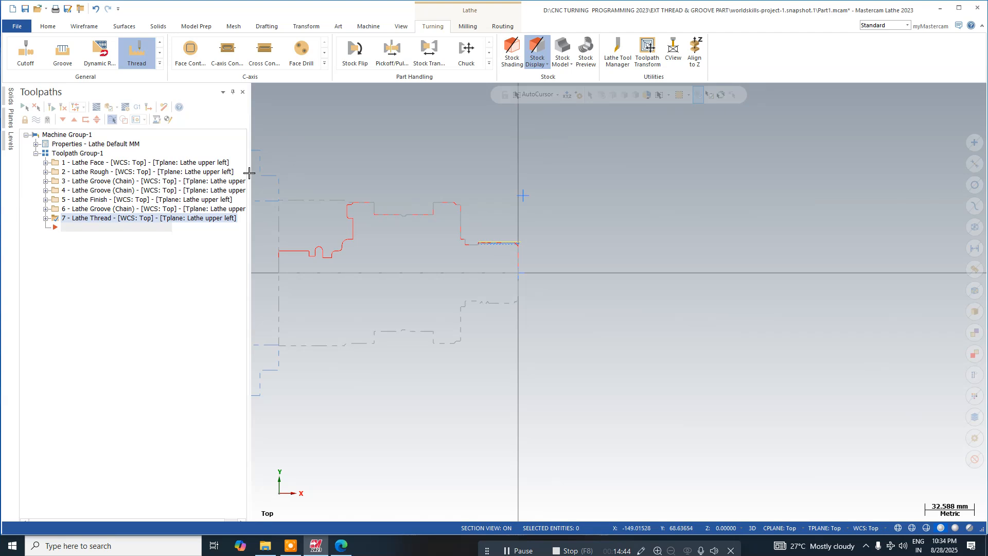
{"action": "left_click", "coordinate": [25, 8]}
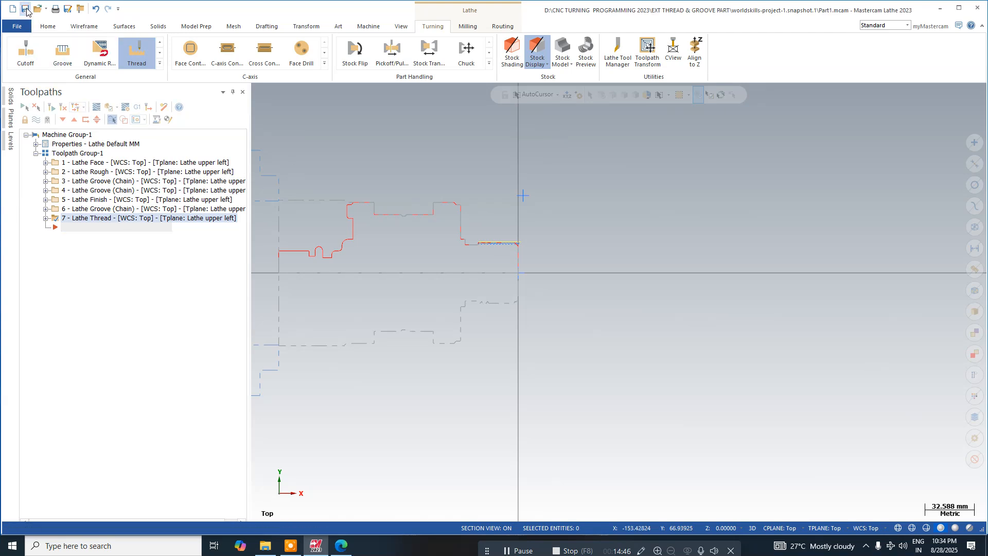
- Select all operations in Toolpath Group-1 and open them in Mastercam Simulator with the Verify options shown and the part in a 3D view
{"action": "left_click", "coordinate": [81, 154]}
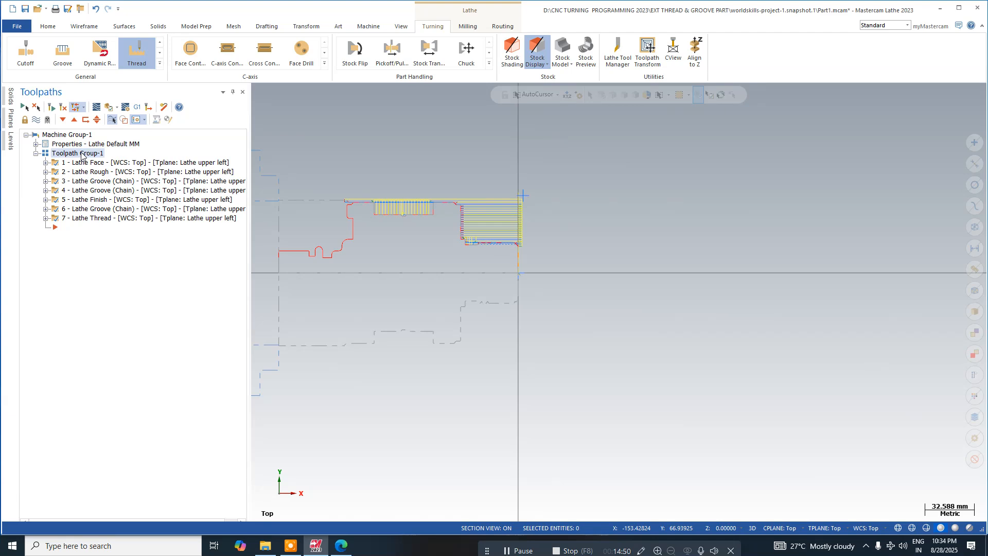
{"action": "left_click", "coordinate": [107, 107]}
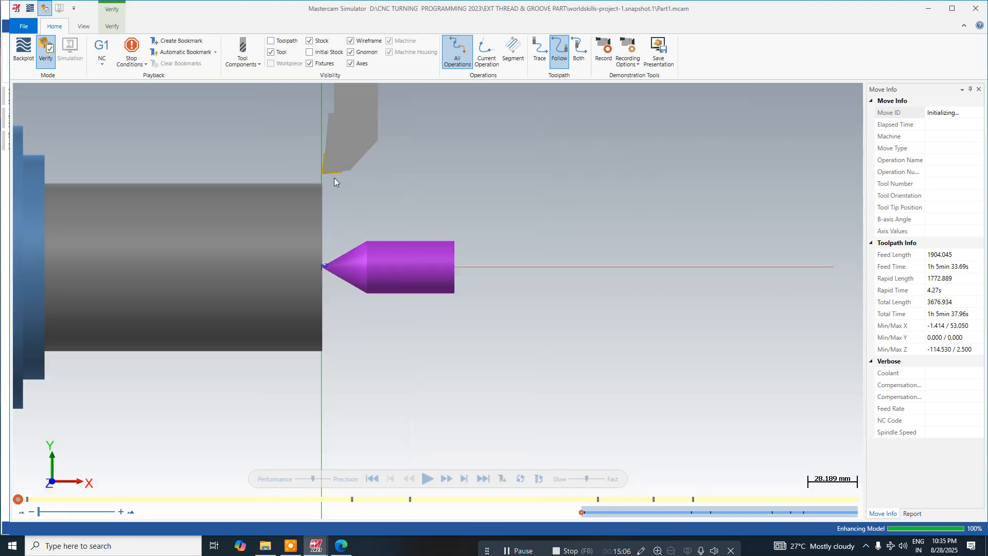
{"action": "scroll", "coordinate": [465, 184], "scroll_direction": "down", "scroll_amount": 1}
{"action": "middle_click_drag", "start_coordinate": [465, 184], "coordinate": [451, 188]}
{"action": "scroll", "coordinate": [351, 159], "scroll_direction": "up", "scroll_amount": 3}
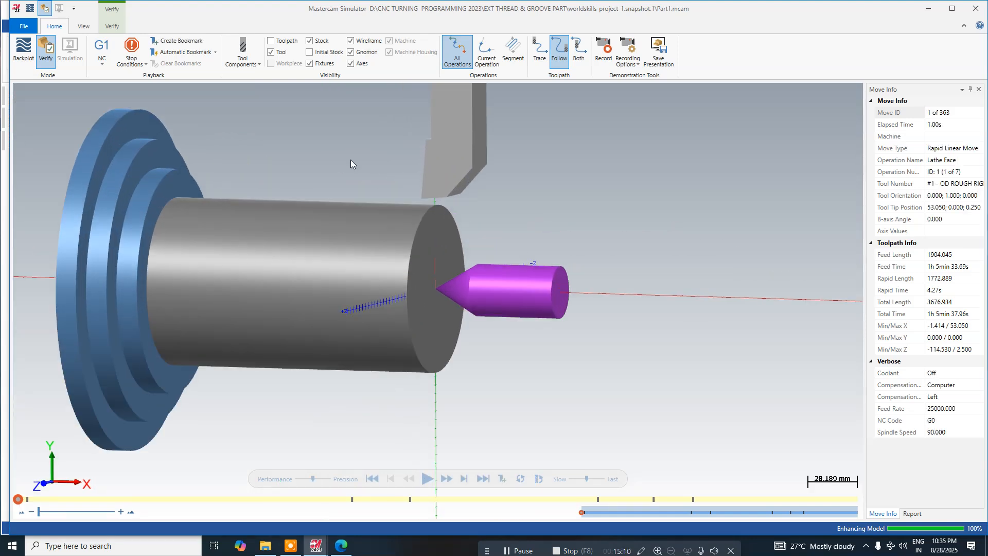
{"action": "left_click", "coordinate": [114, 27]}
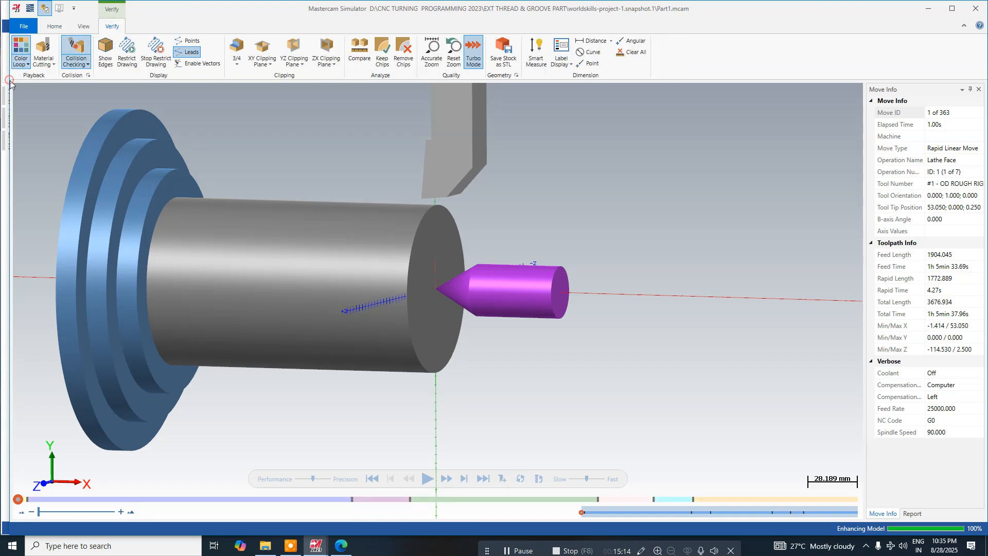
{"action": "left_click", "coordinate": [9, 79]}
{"action": "left_click_drag", "start_coordinate": [9, 79], "coordinate": [0, 79]}
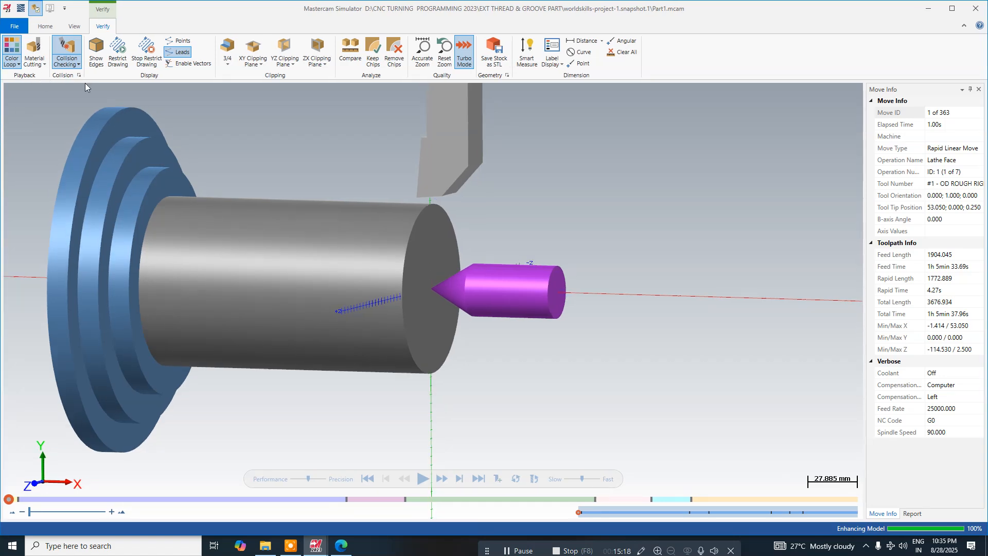
- Play the cutting simulation of all operations at reduced speed and examine the machined grooves and thread
{"action": "left_click", "coordinate": [568, 480]}
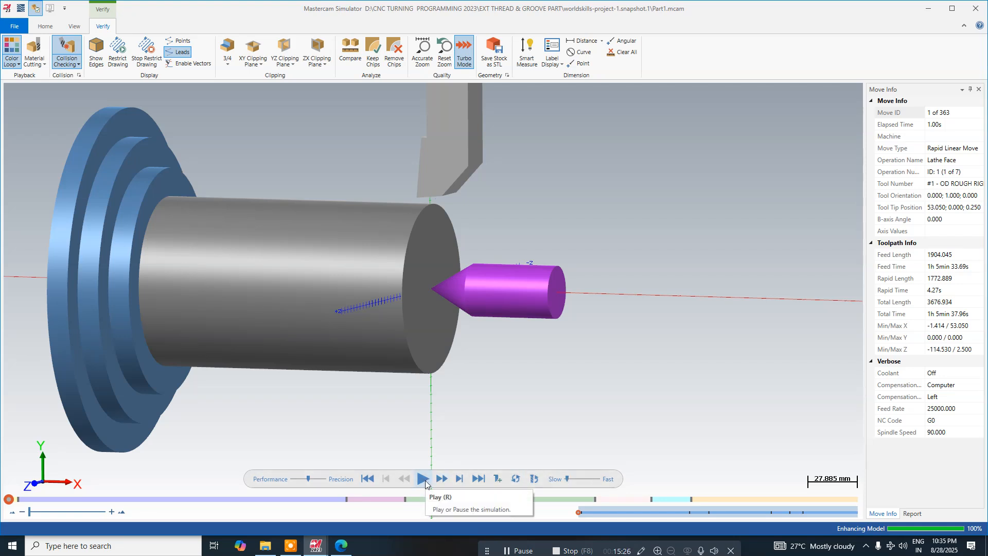
{"action": "left_click", "coordinate": [424, 481]}
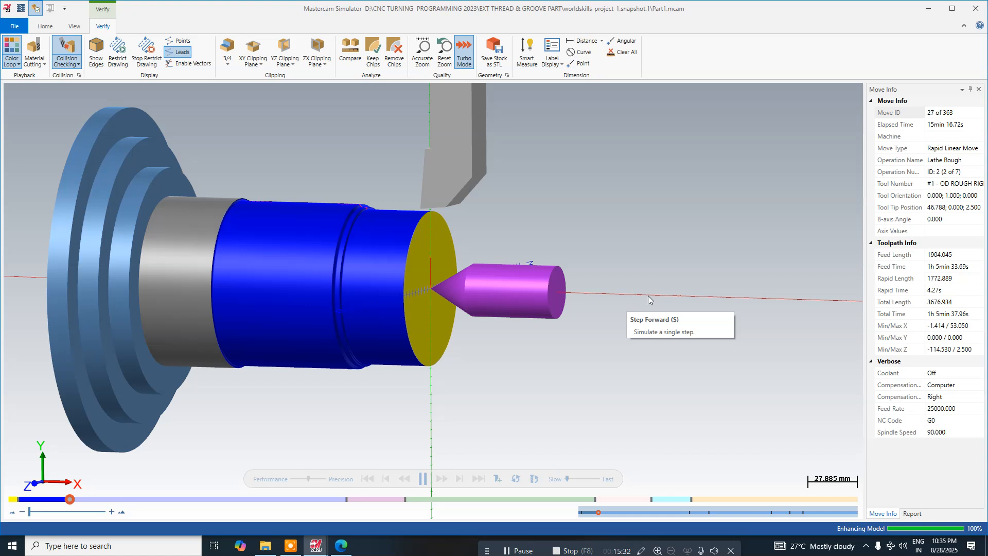
{"action": "left_click_drag", "start_coordinate": [568, 478], "coordinate": [576, 480]}
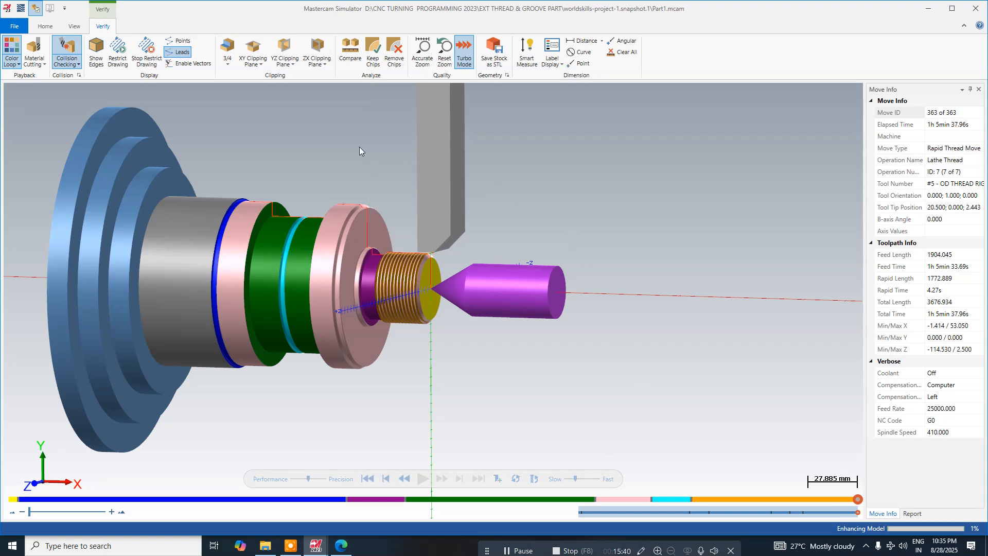
{"action": "scroll", "coordinate": [514, 193], "scroll_direction": "up", "scroll_amount": 2}
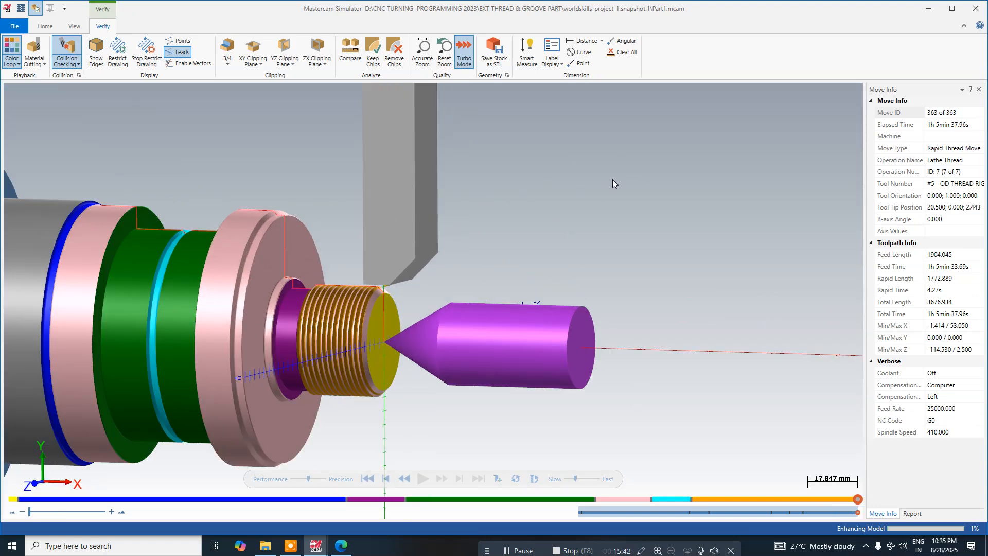
{"action": "scroll", "coordinate": [613, 179], "scroll_direction": "down", "scroll_amount": 3}
{"action": "right_click", "coordinate": [446, 168]}
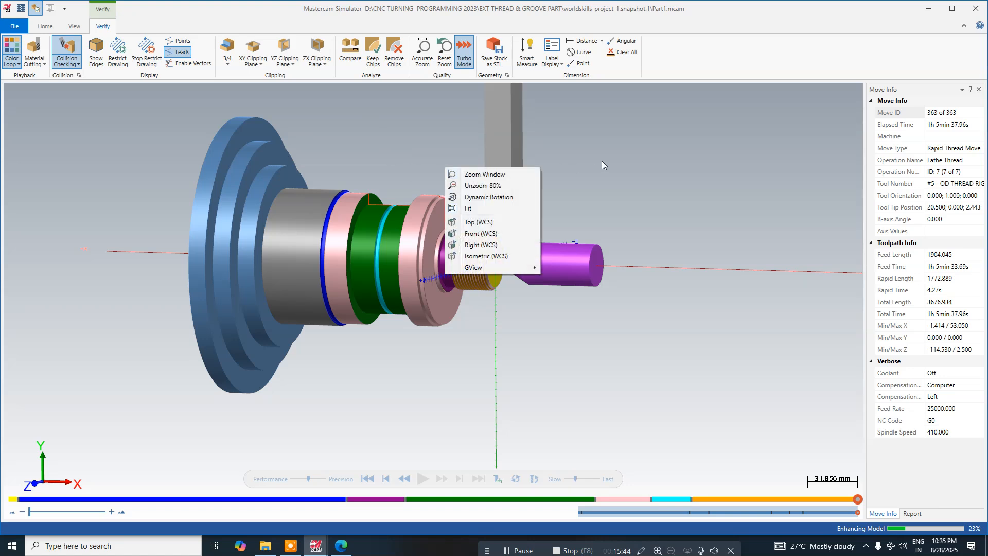
{"action": "left_click", "coordinate": [469, 208]}
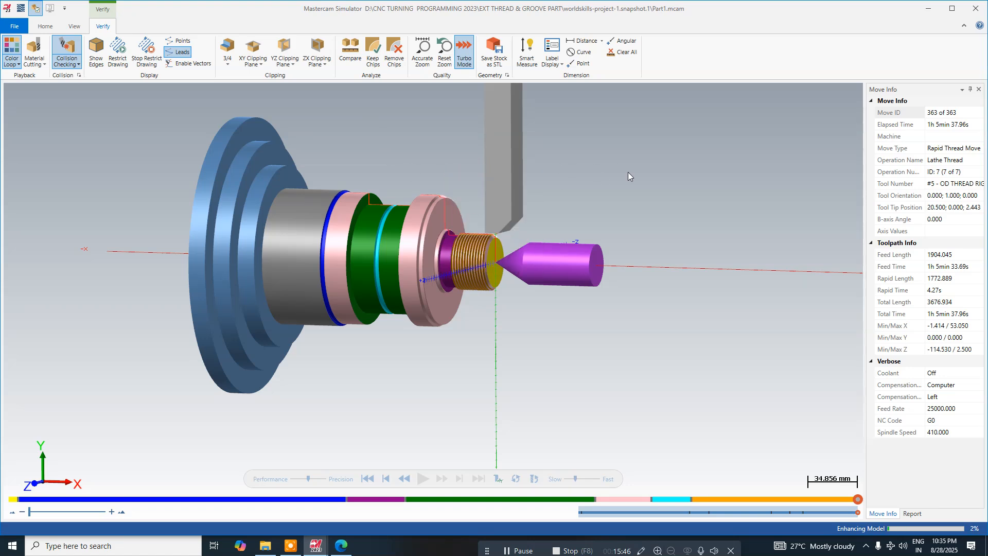
- Examine the machined grooves and thread of the simulated part close up in the Top (WCS) view and in the Isometric (WCS) view
{"action": "right_click", "coordinate": [689, 129]}
{"action": "left_click", "coordinate": [717, 183]}
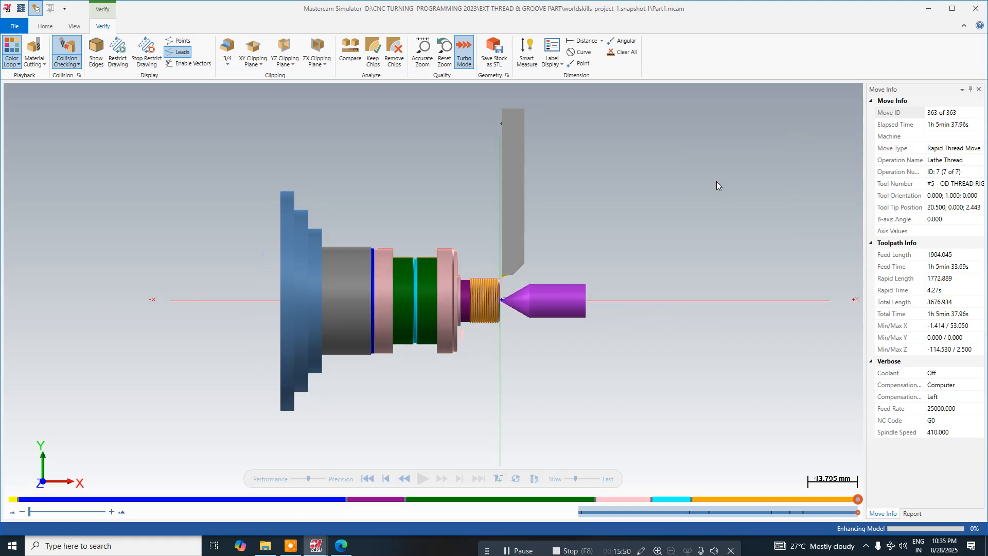
{"action": "scroll", "coordinate": [476, 245], "scroll_direction": "up", "scroll_amount": 5}
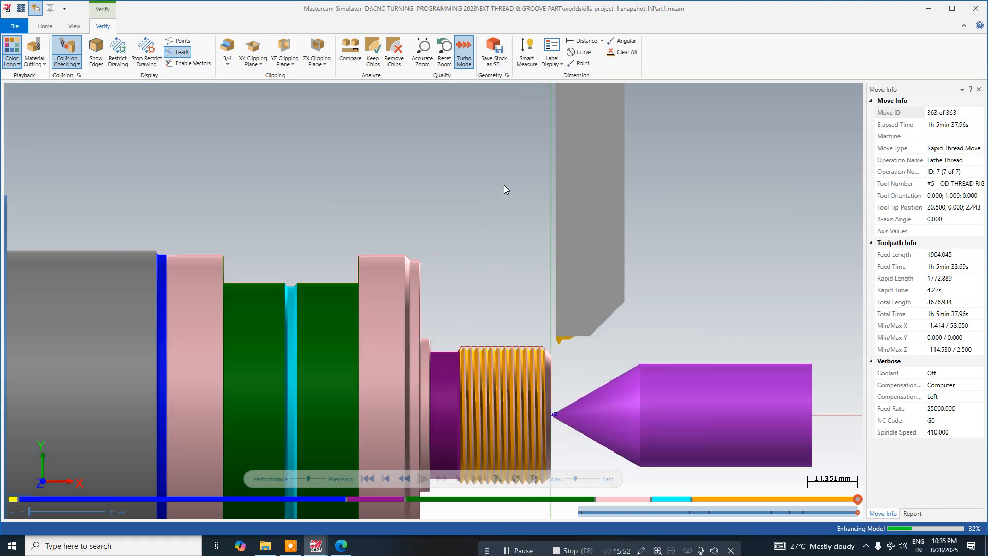
{"action": "scroll", "coordinate": [508, 172], "scroll_direction": "down", "scroll_amount": 3}
{"action": "scroll", "coordinate": [498, 246], "scroll_direction": "up", "scroll_amount": 3}
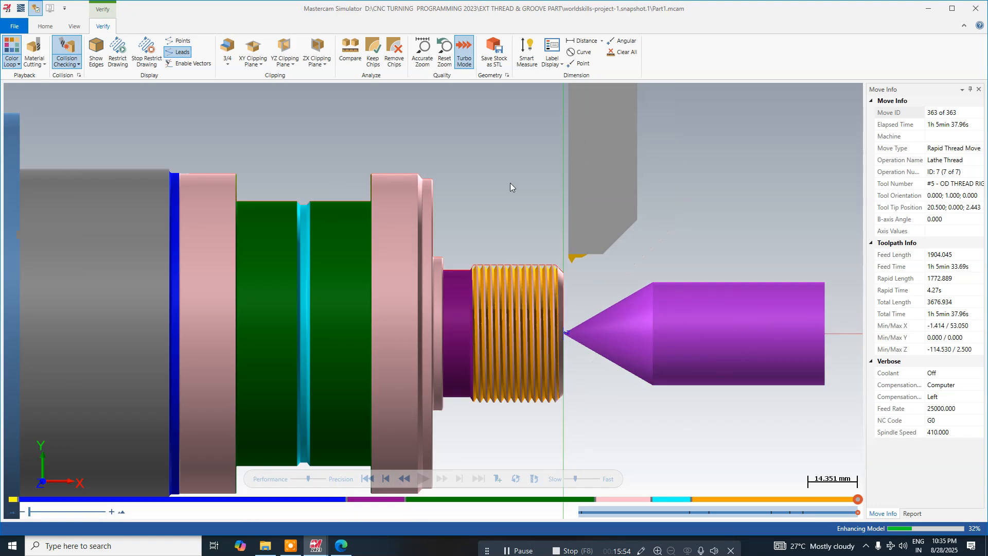
{"action": "scroll", "coordinate": [511, 187], "scroll_direction": "down", "scroll_amount": 1}
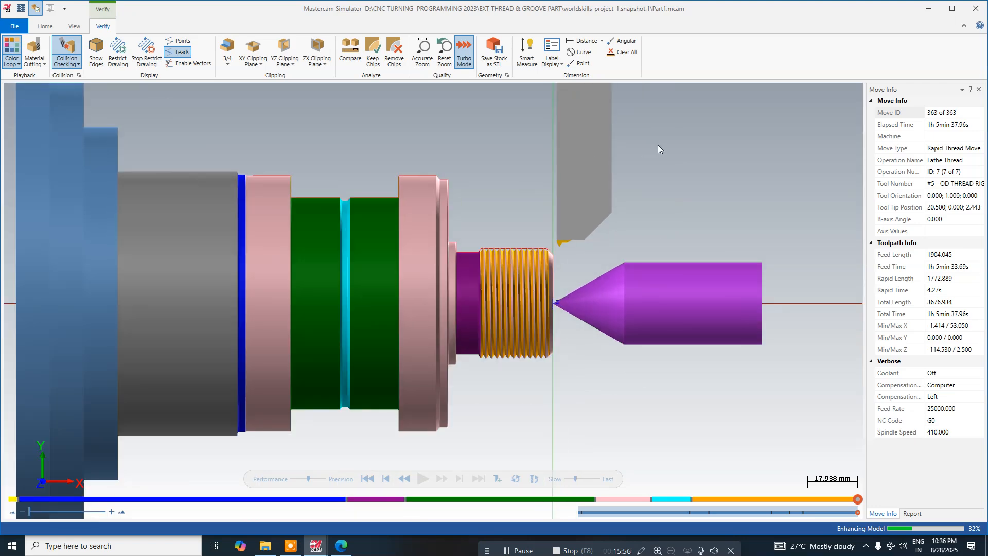
{"action": "right_click", "coordinate": [659, 147]}
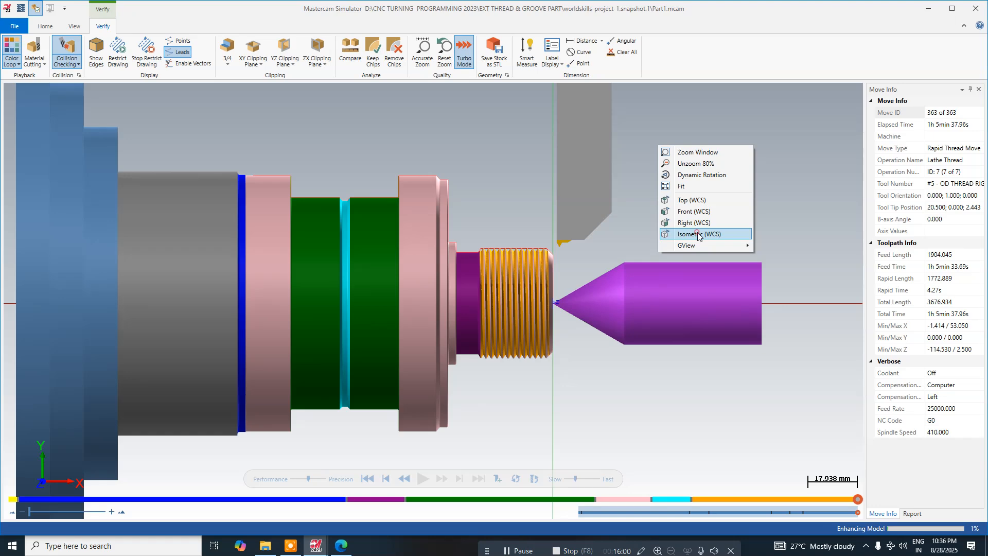
{"action": "left_click", "coordinate": [698, 236]}
{"action": "scroll", "coordinate": [556, 158], "scroll_direction": "down", "scroll_amount": 2}
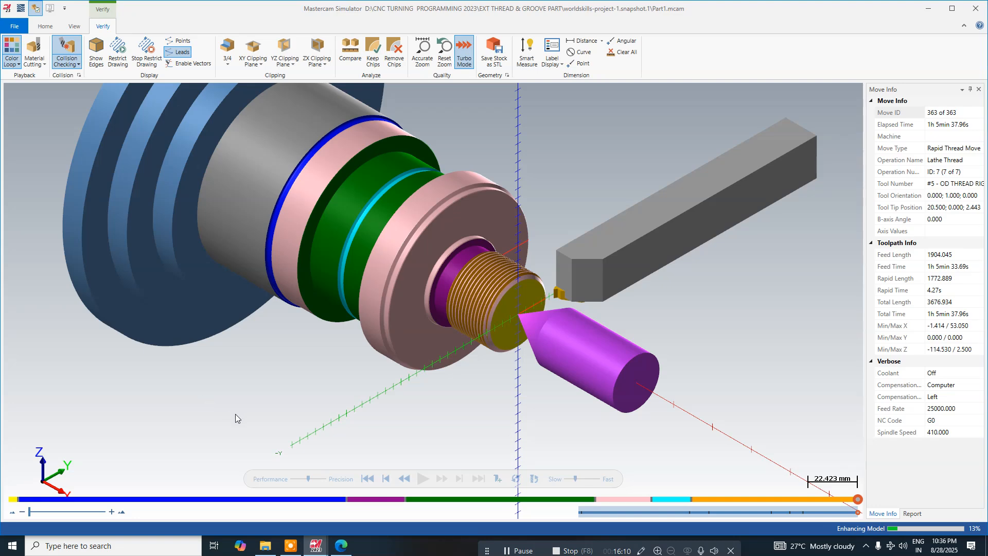
- Switch to the part drawing PDF in Edge, check its grooves and thread against the simulated part, and return to Mastercam Simulator
{"action": "mouse_move", "coordinate": [316, 547]}
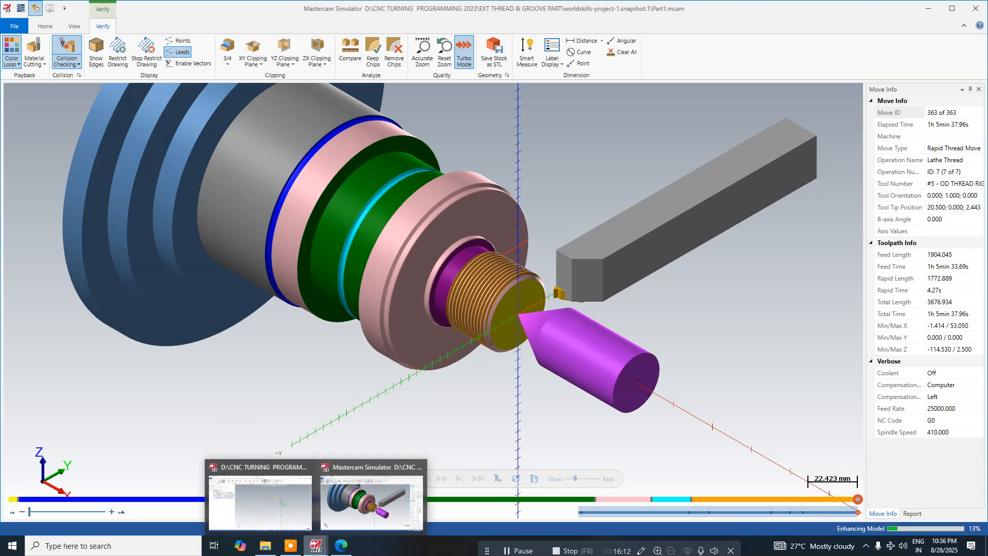
{"action": "left_click", "coordinate": [342, 546]}
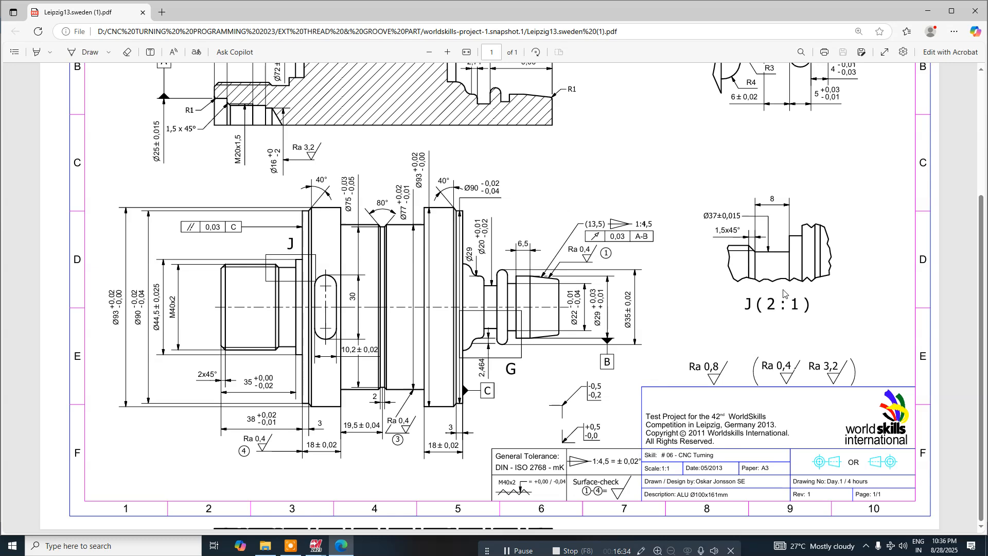
{"action": "left_click", "coordinate": [928, 11]}
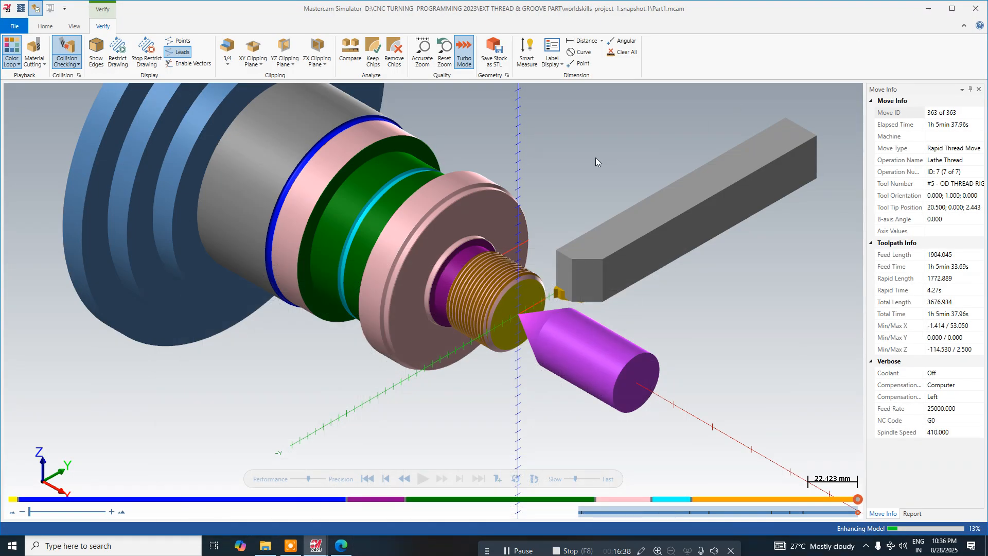